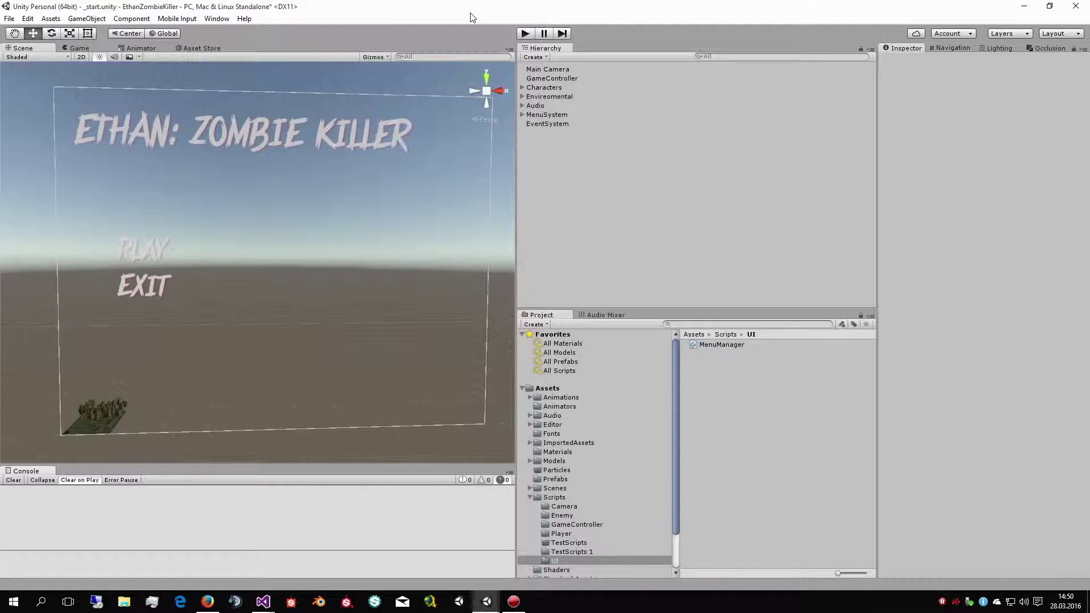
Rename the Canvas under MenuSystem to StartMenu, fixing the capital M
left_click(522, 115)
right_click(544, 124)
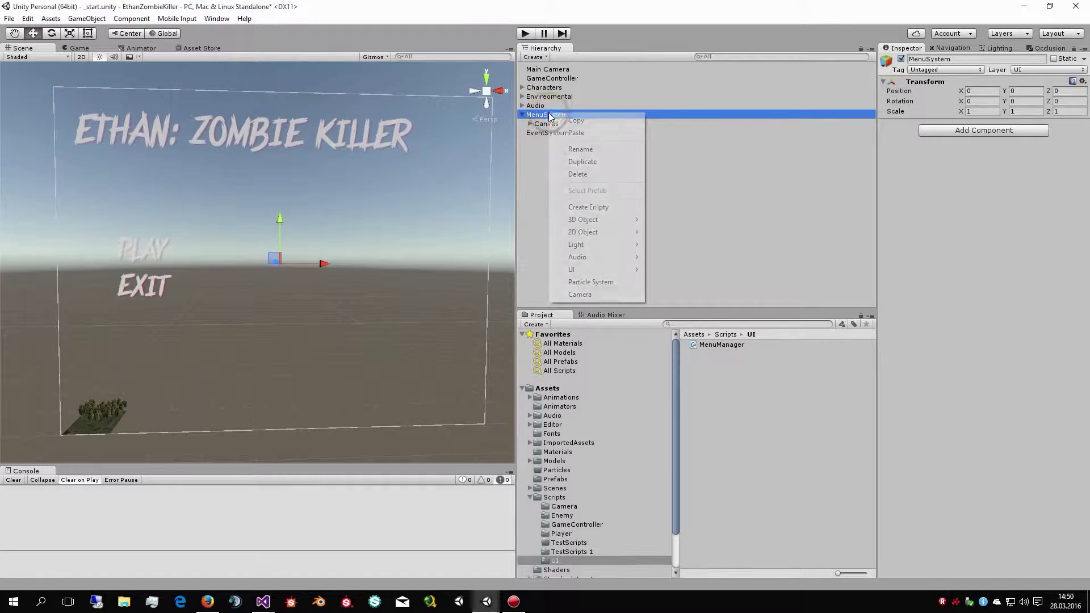
left_click(541, 126)
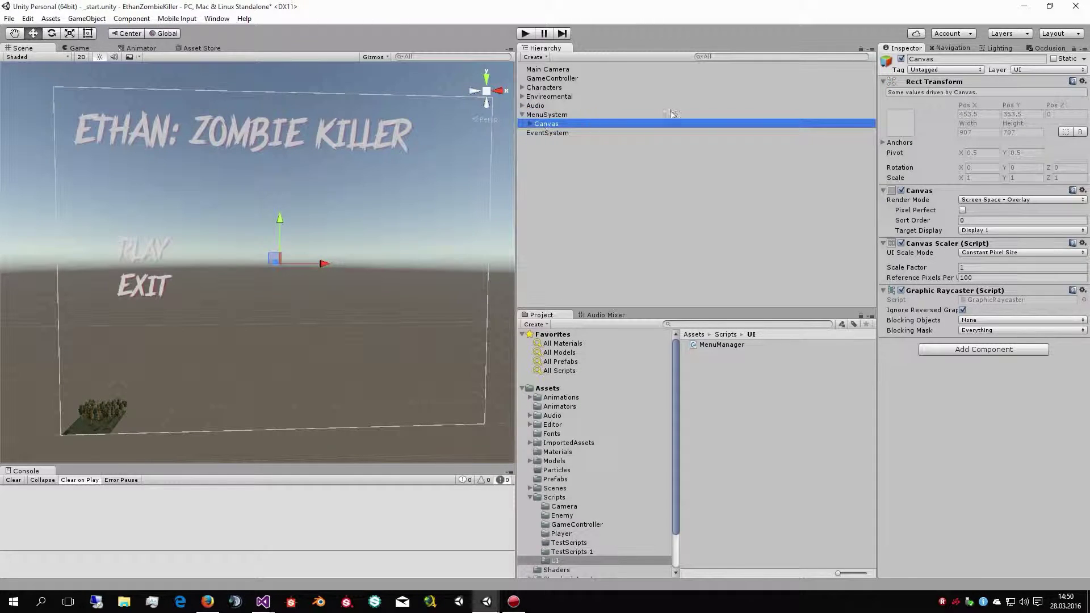
left_click(950, 59)
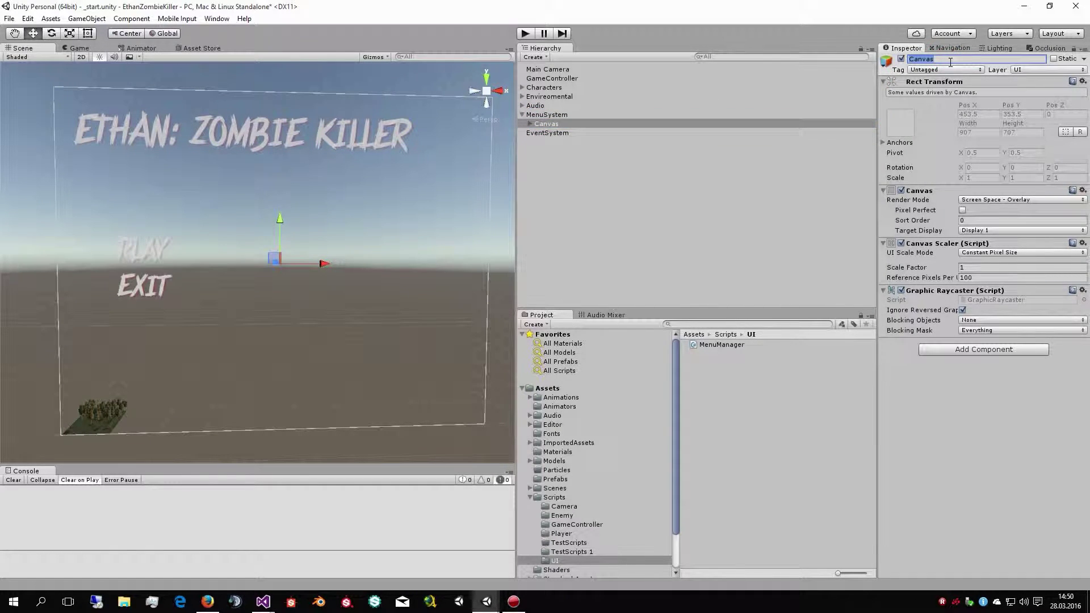
type("Startmenu")
key("Return")
left_click(929, 60)
key("BackSpace")
type("M")
key("Return")
Add a UI Image to the menu through MenuSystem's UI submenu
right_click(549, 116)
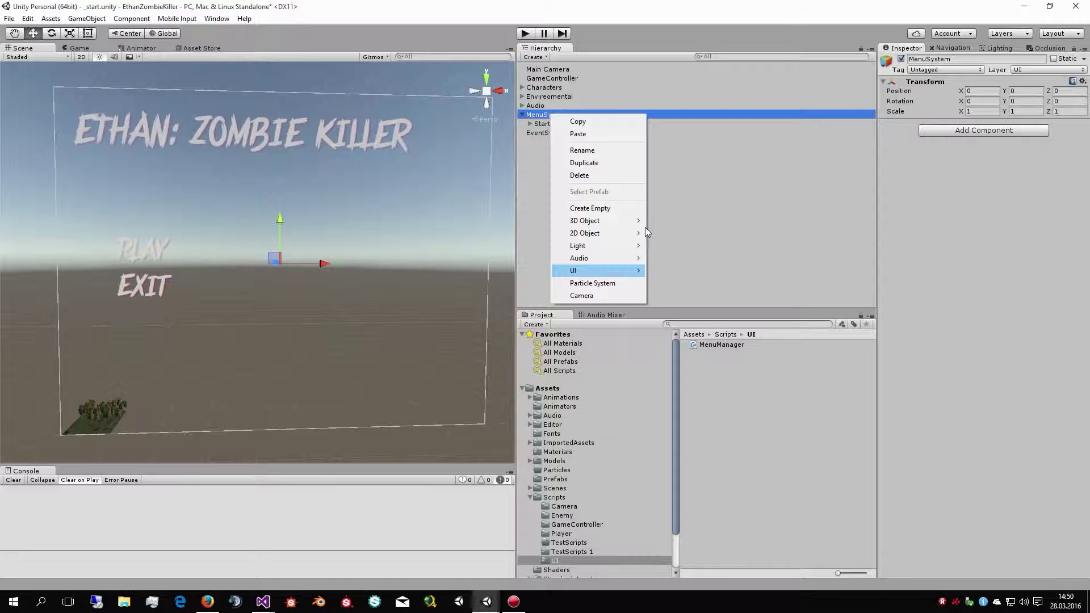
mouse_move(628, 272)
left_click(691, 284)
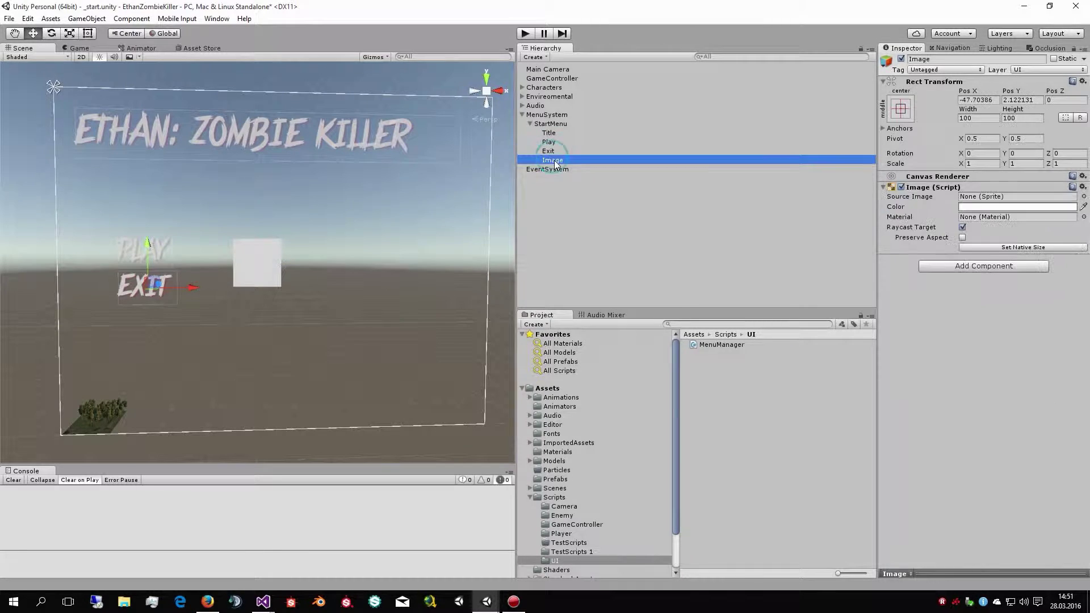
Delete the stray Image and add a new UI Canvas under MenuSystem
key("Delete")
right_click(542, 116)
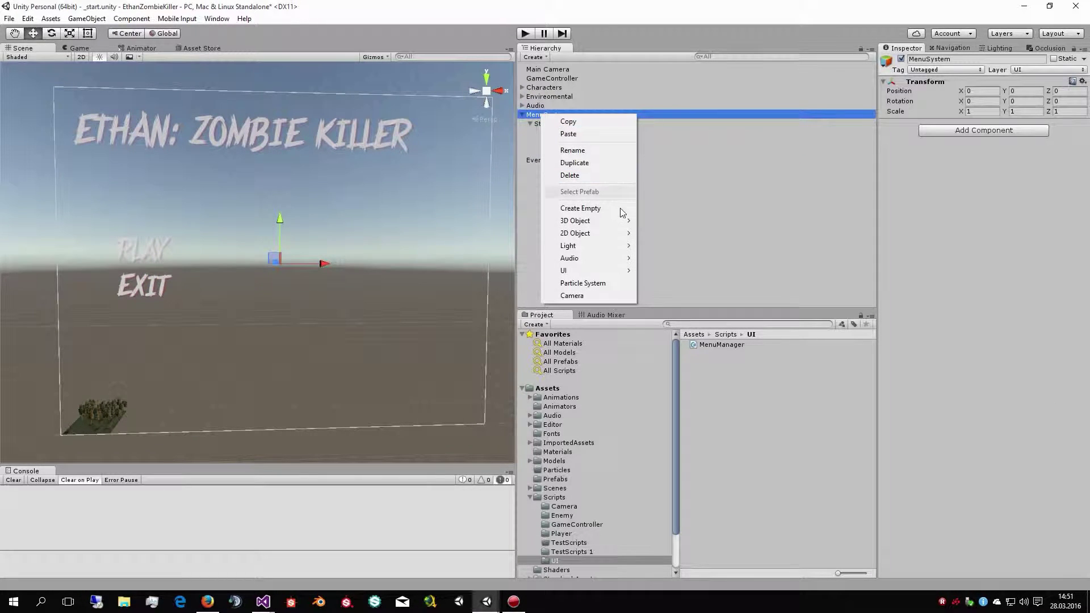
mouse_move(619, 273)
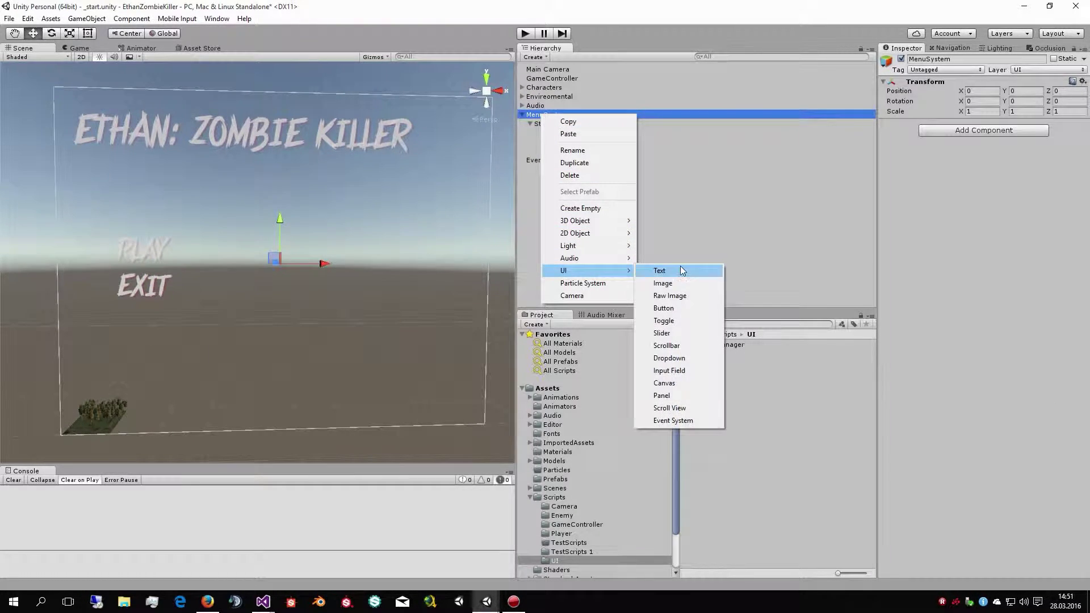
left_click(672, 388)
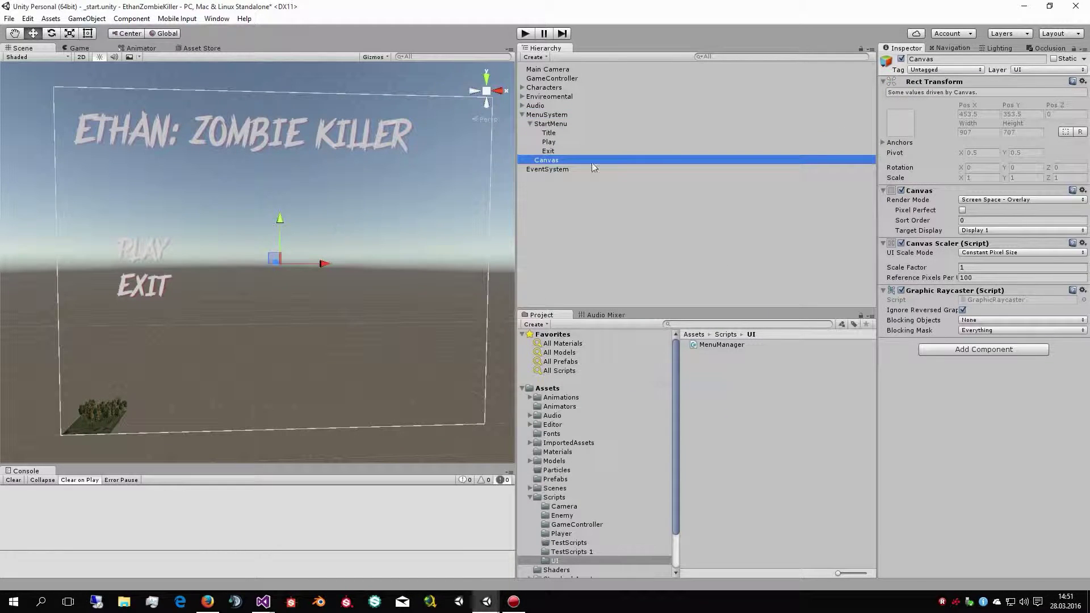
Add a UI Image inside the new canvas and rename the canvas QuitPopUp
left_click(529, 124)
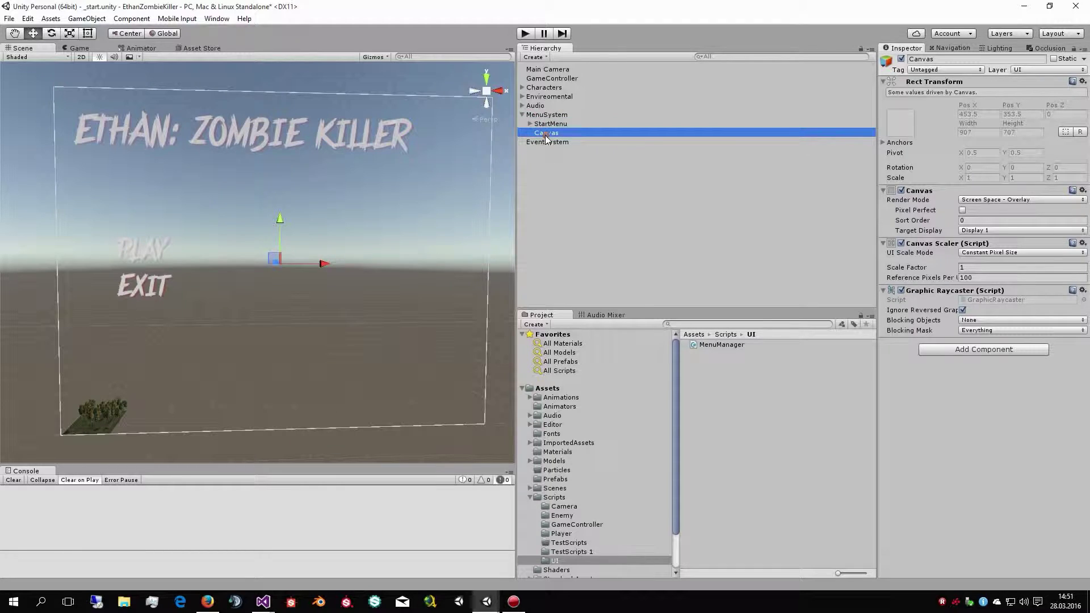
right_click(546, 135)
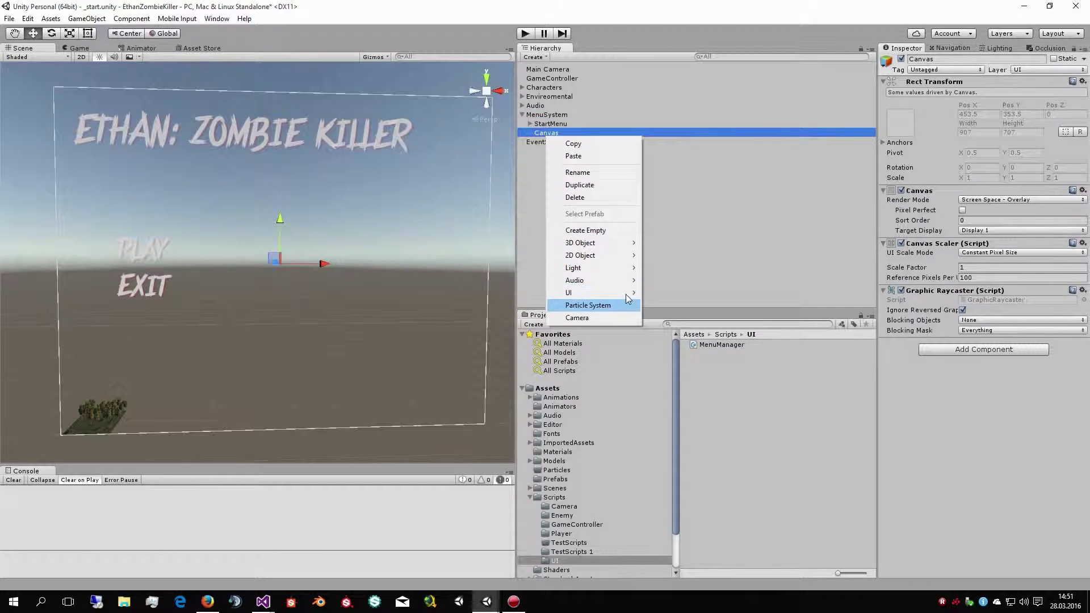
mouse_move(626, 293)
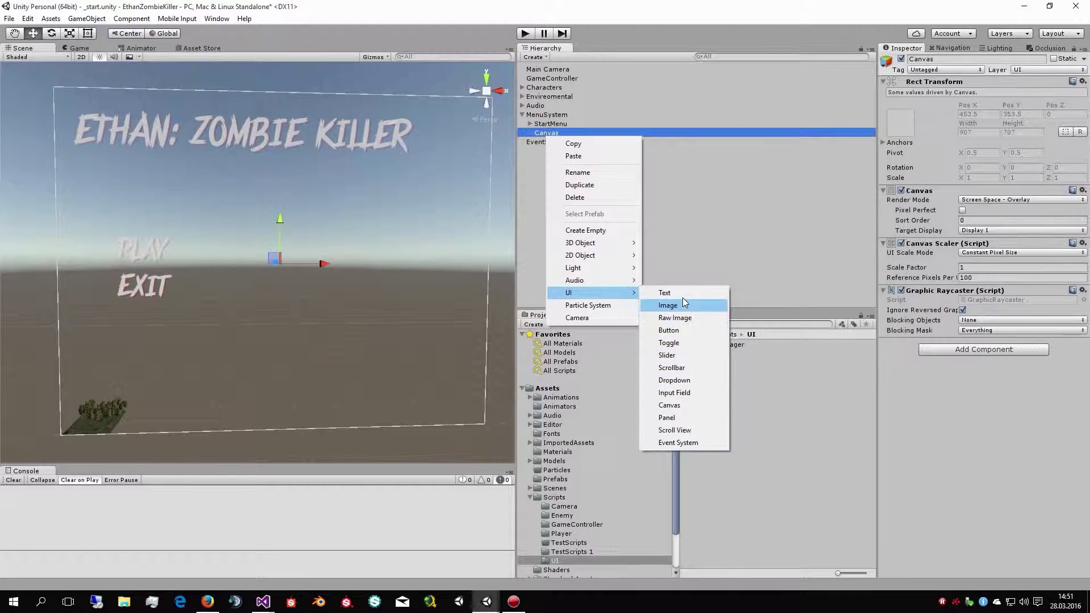
left_click(678, 304)
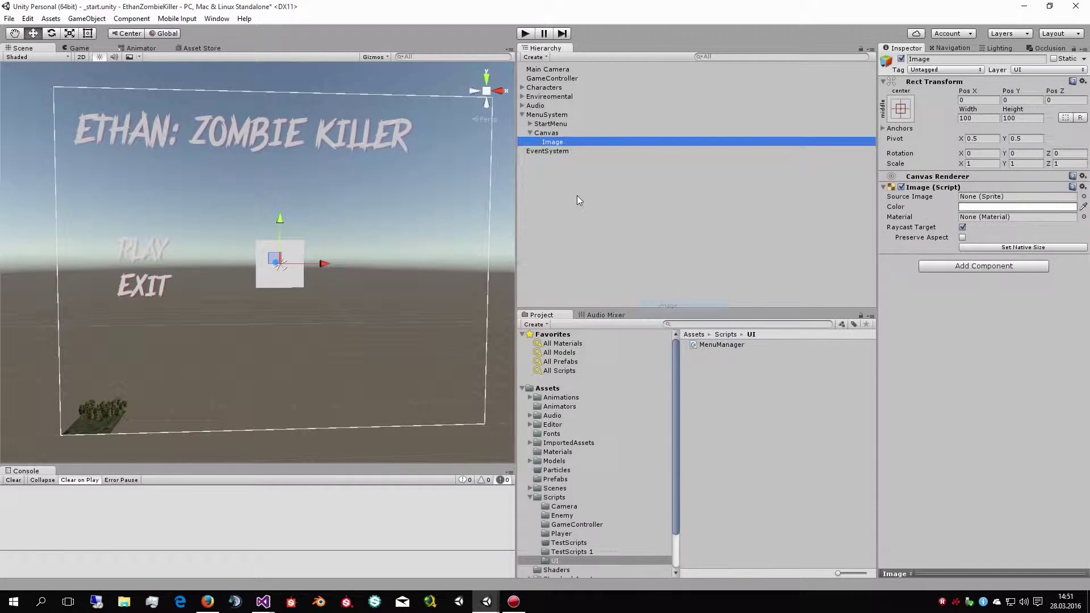
left_click(554, 133)
left_click(947, 60)
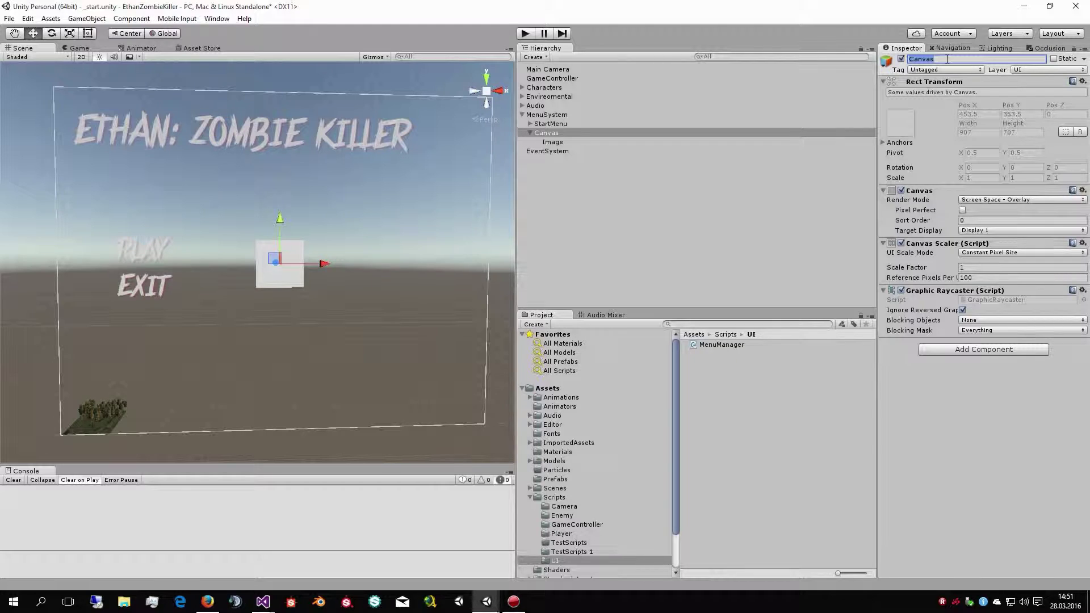
type("QuitPo")
type("pUp")
Compare the StartMenu and QuitPopUp canvases, then set QuitPopUp's Sort Order to 1
left_click(568, 144)
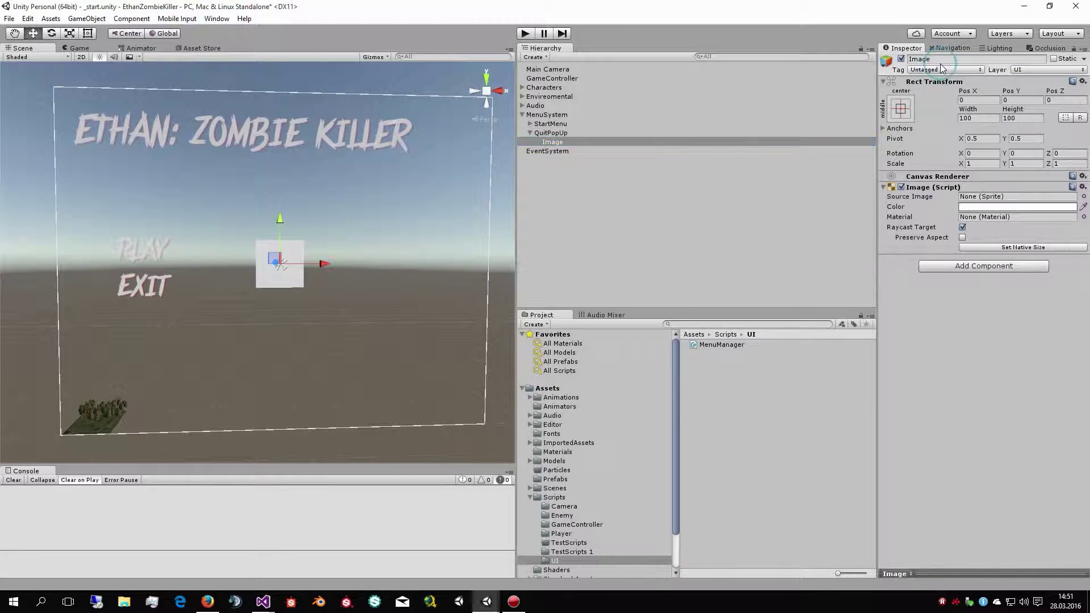
left_click(919, 59)
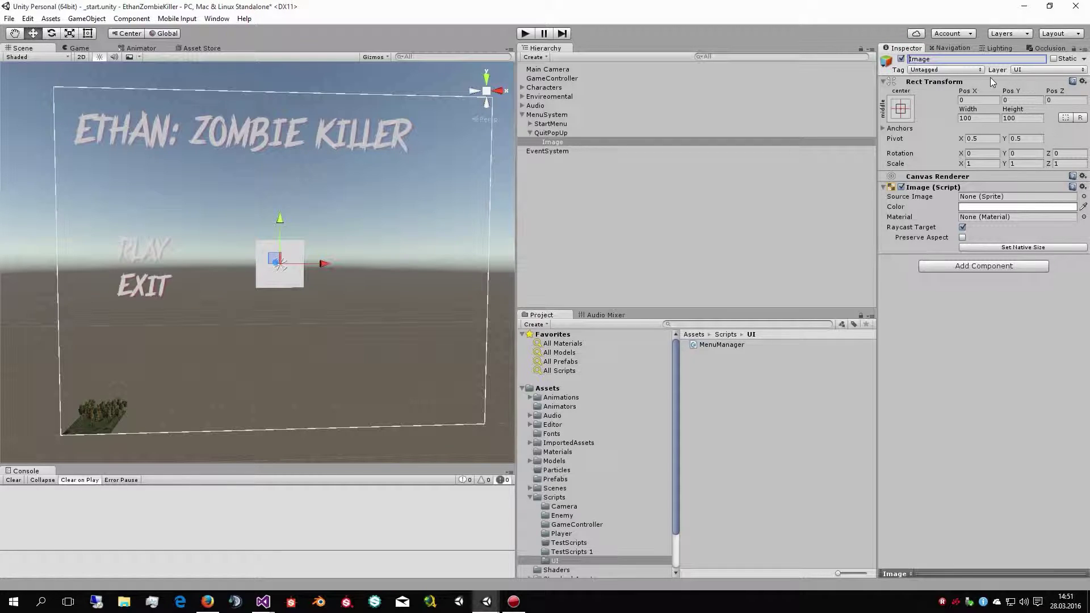
left_click(554, 133)
left_click(531, 133)
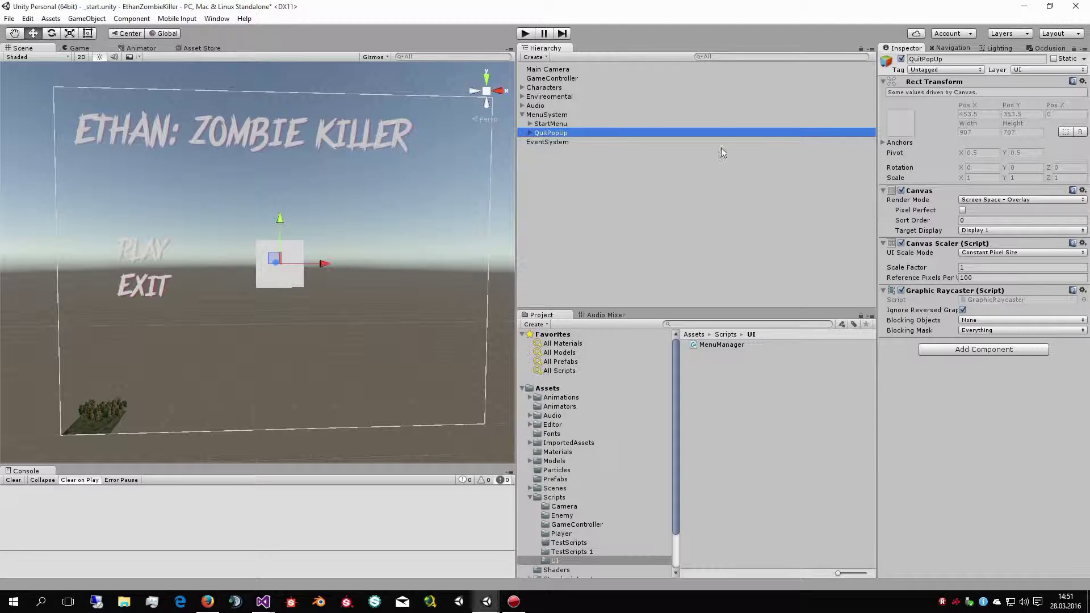
left_click(530, 132)
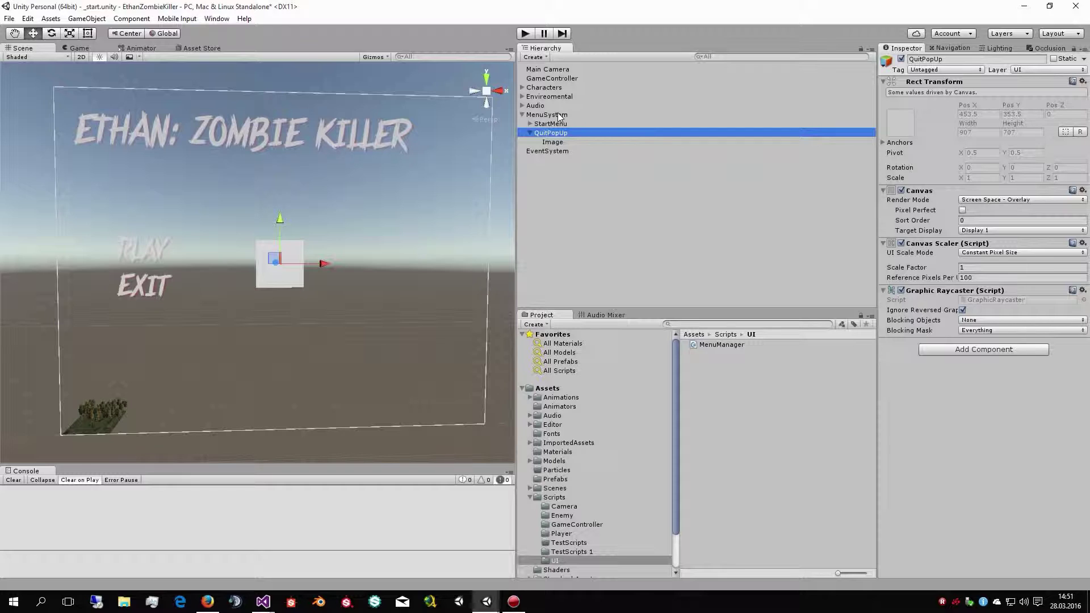
left_click(553, 124)
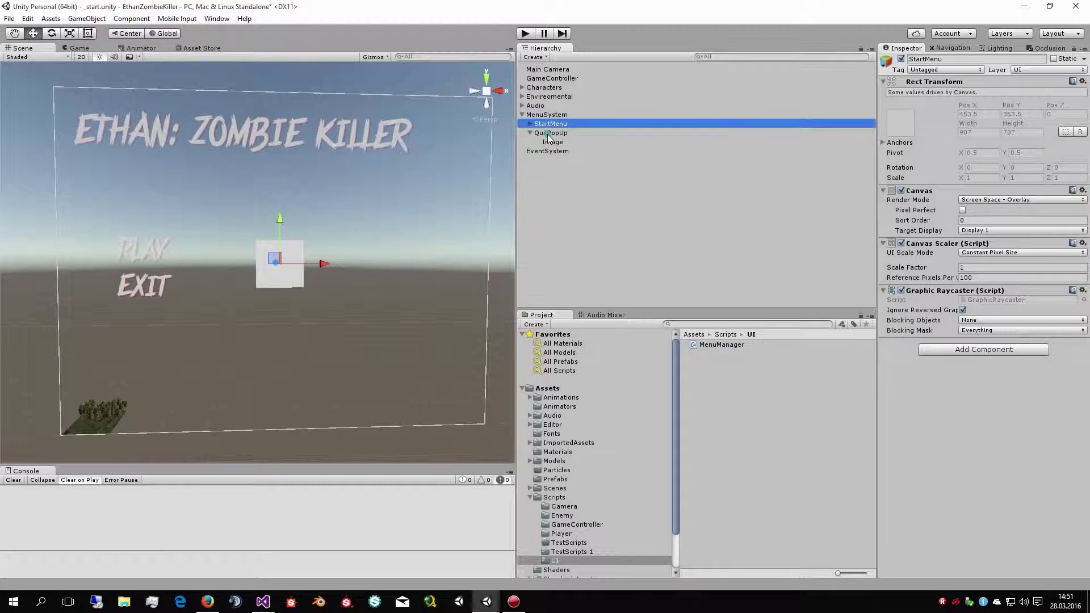
left_click(537, 133)
left_click(529, 124)
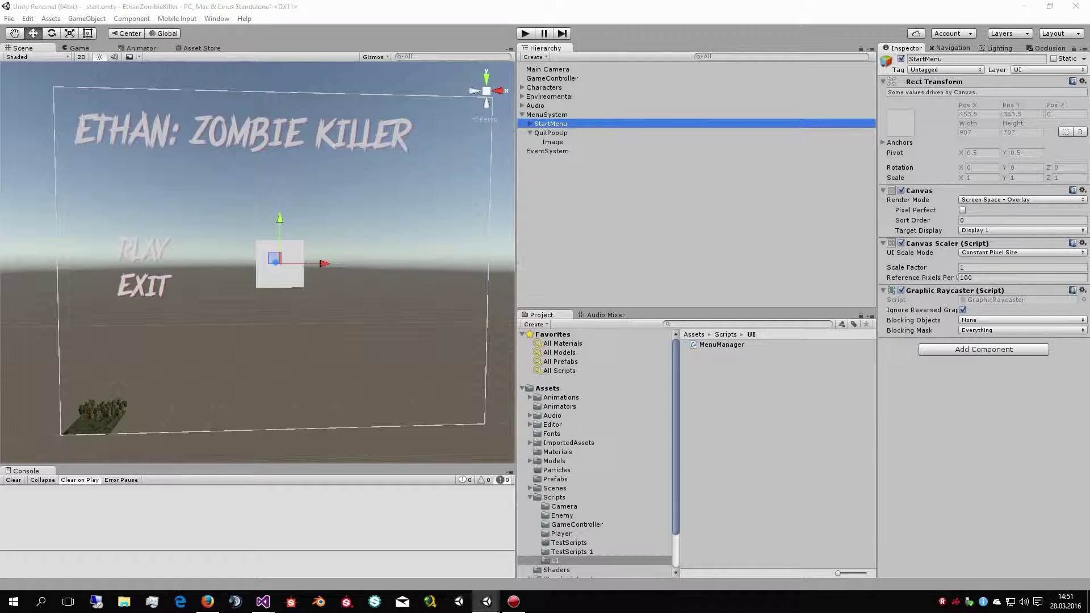
left_click(550, 125)
left_click_drag(349, 269, 430, 311, "alt")
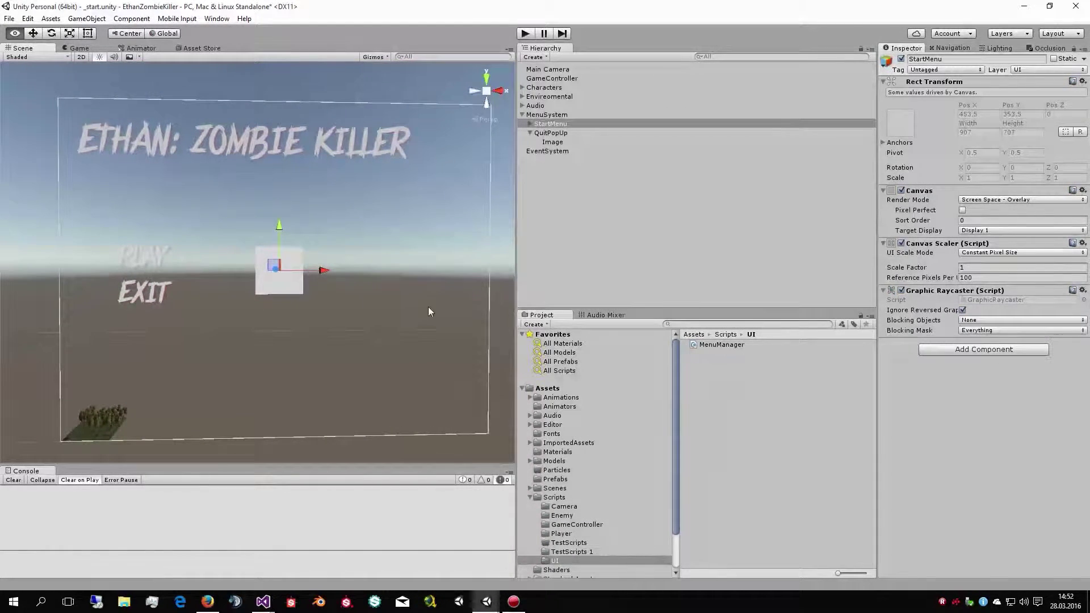
left_click(563, 134)
left_click(975, 221)
type("1")
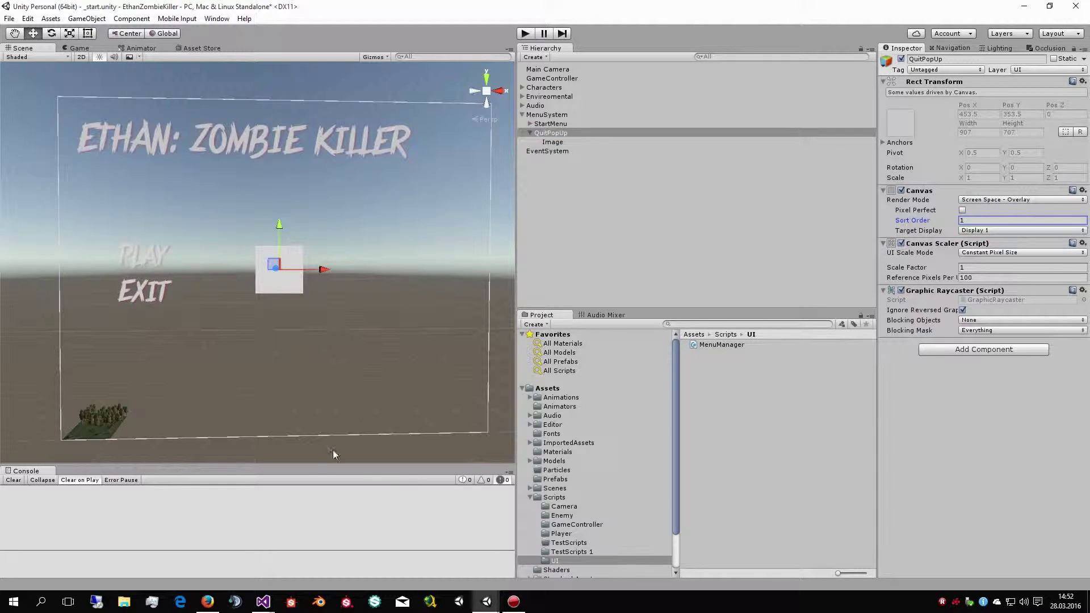
Eyedrop the dark red pressed colour (A70000C8) into the Play button's text colour
left_click(530, 124)
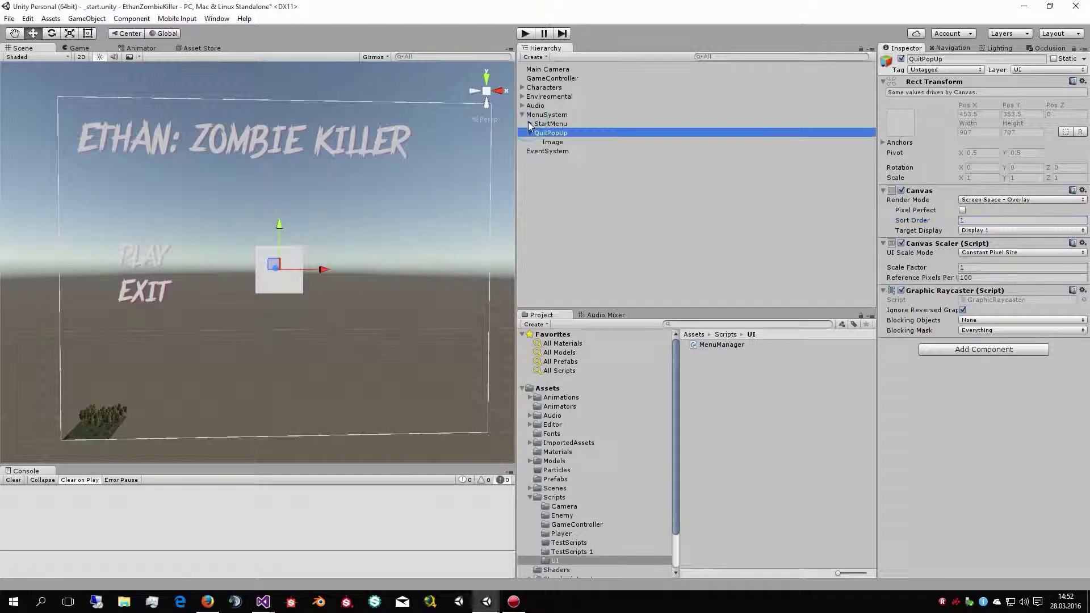
left_click(558, 143)
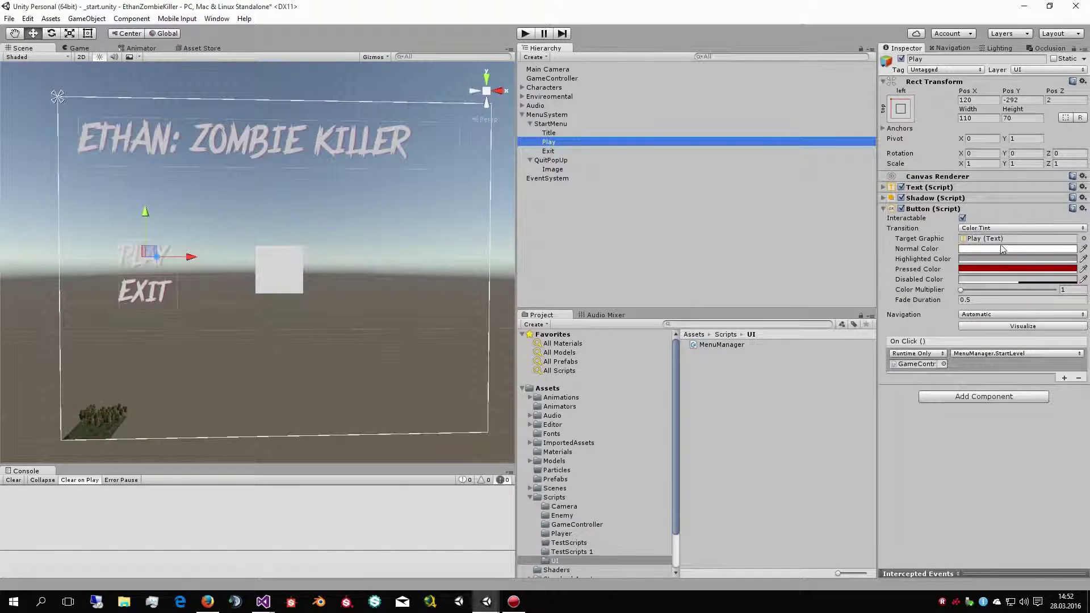
left_click(888, 187)
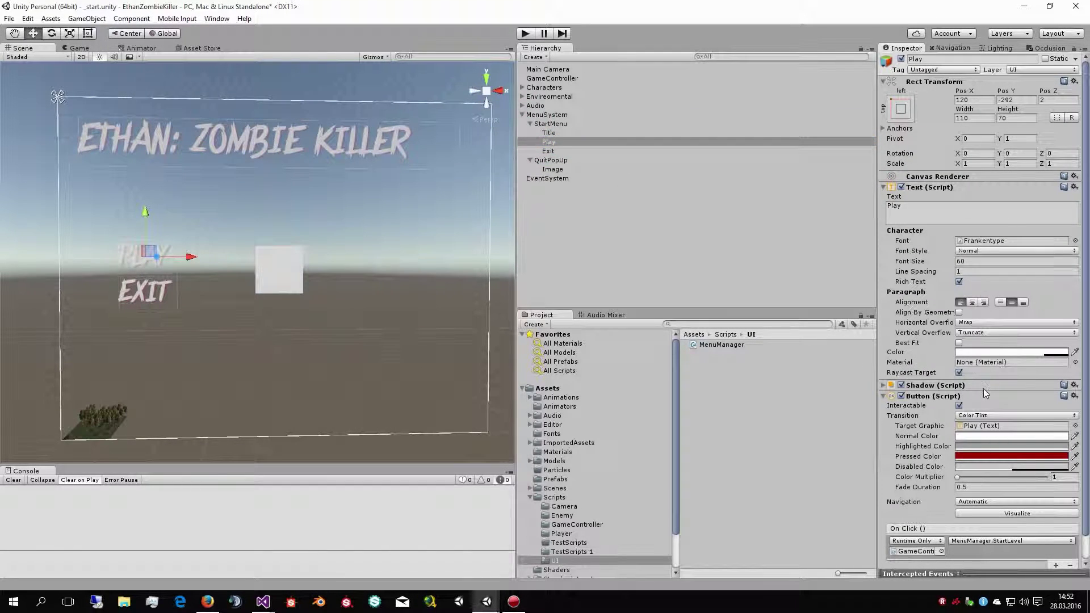
left_click(979, 352)
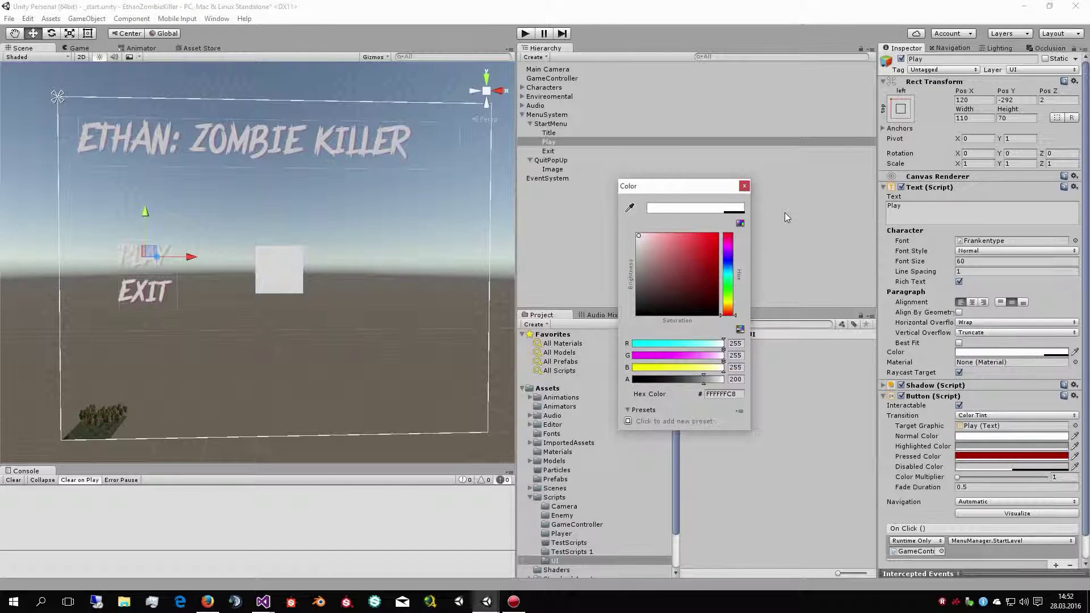
left_click(630, 210)
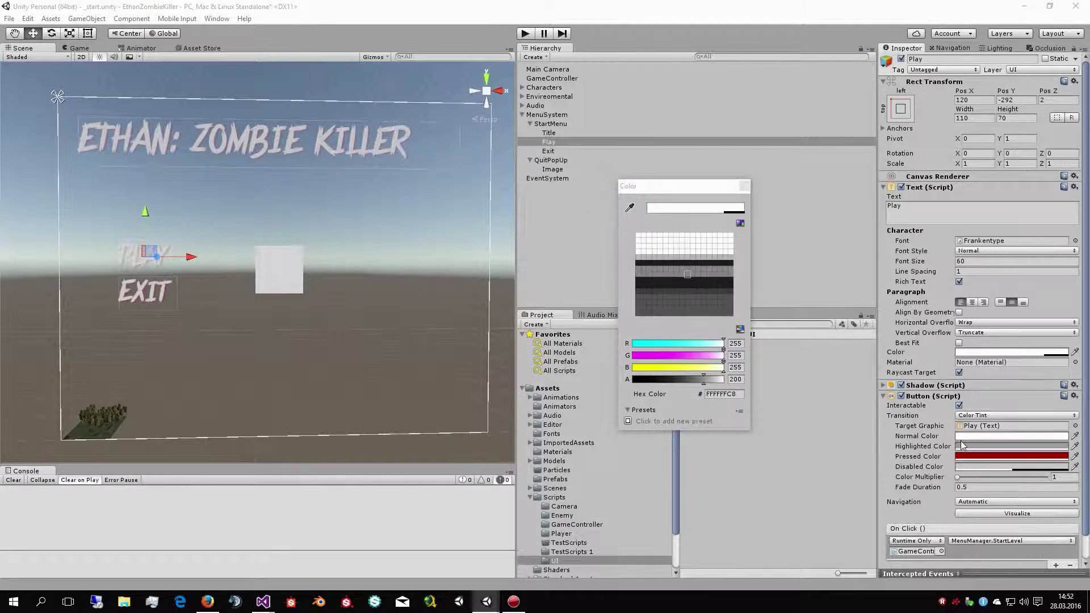
left_click(971, 457)
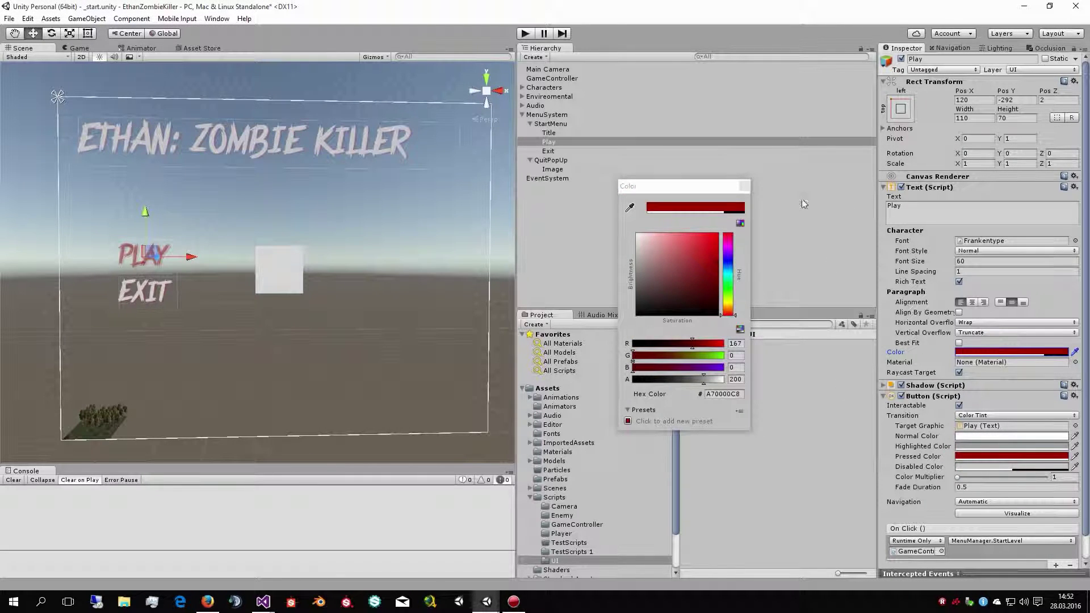
Set the Play label's shadow to semi-transparent white (FFFFFF7F), then select Exit
left_click(883, 385)
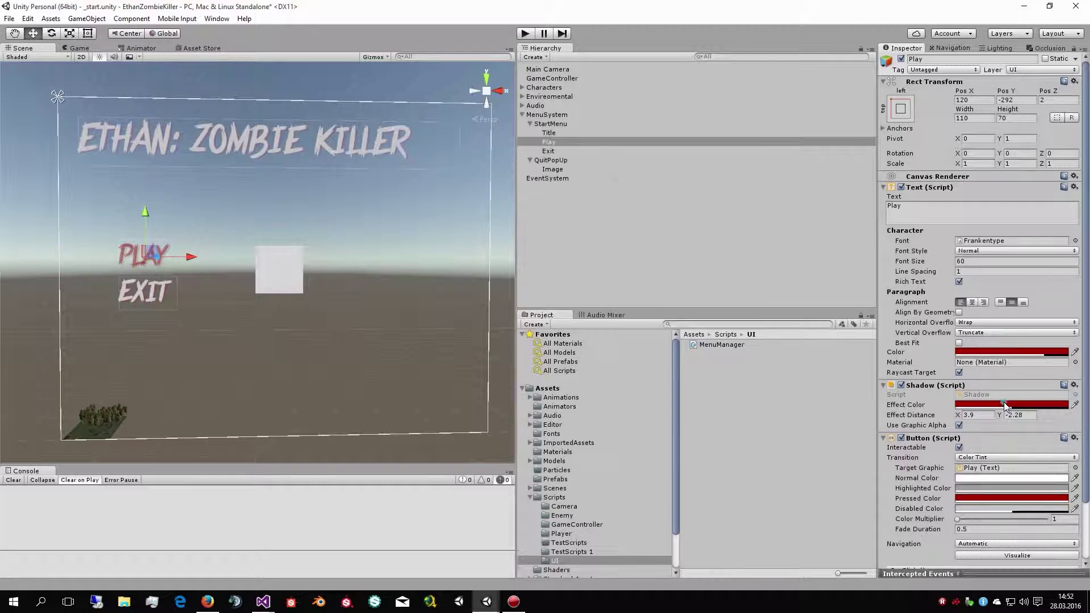
left_click(1004, 404)
left_click(634, 207)
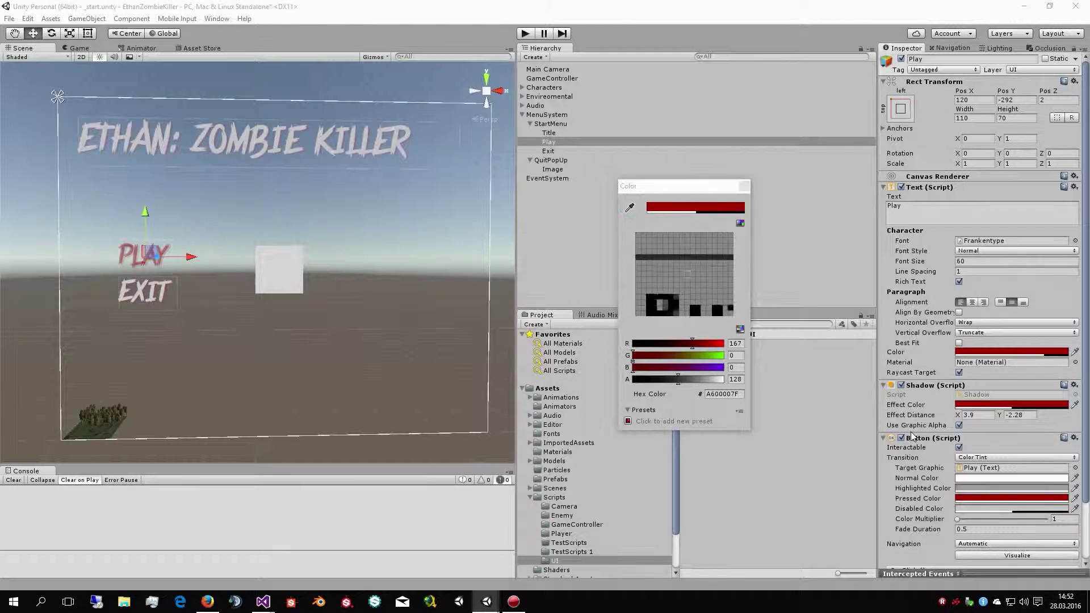
left_click(971, 478)
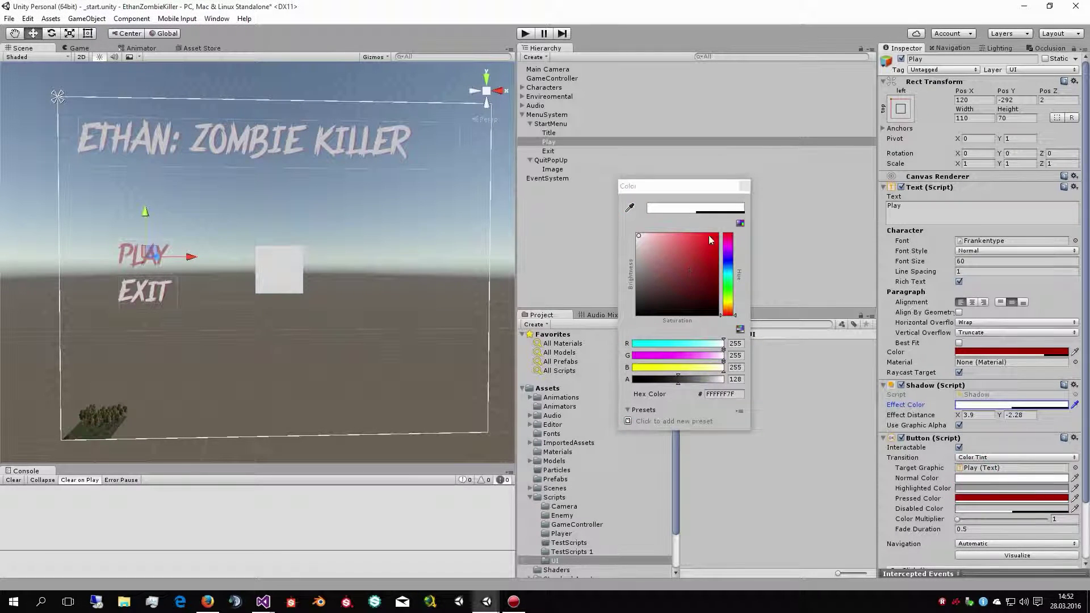
left_click(739, 191)
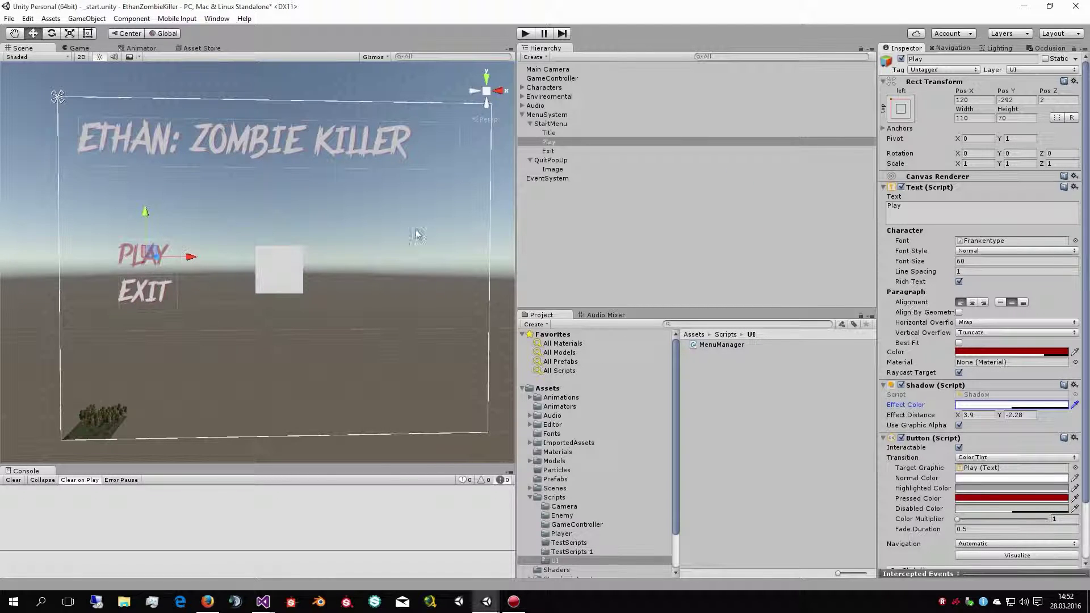
left_click(548, 151)
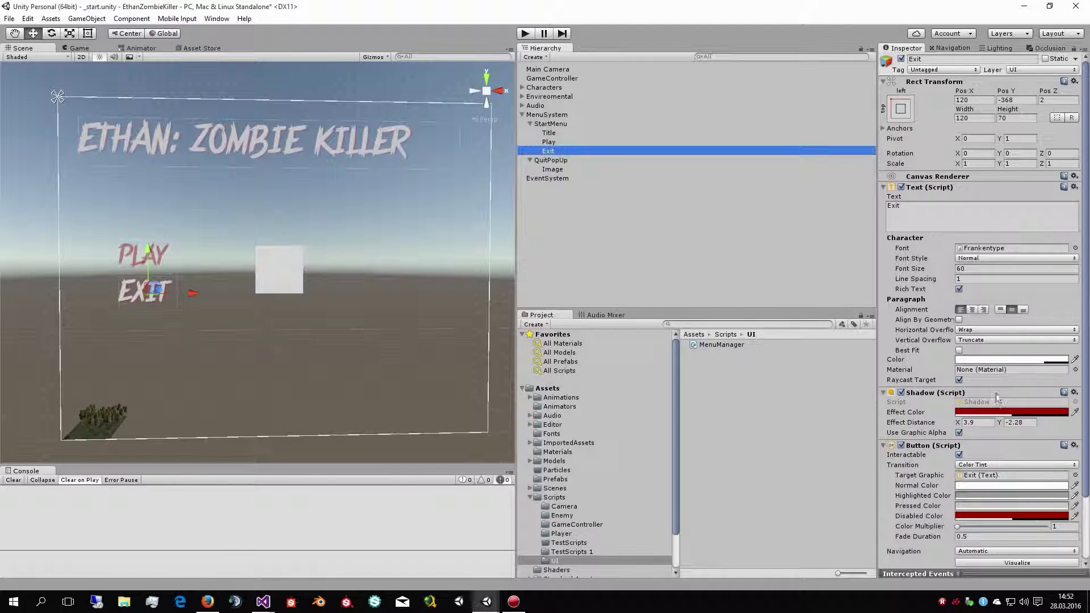
Eyedrop the red colour into the EXIT label's text colour
left_click(984, 360)
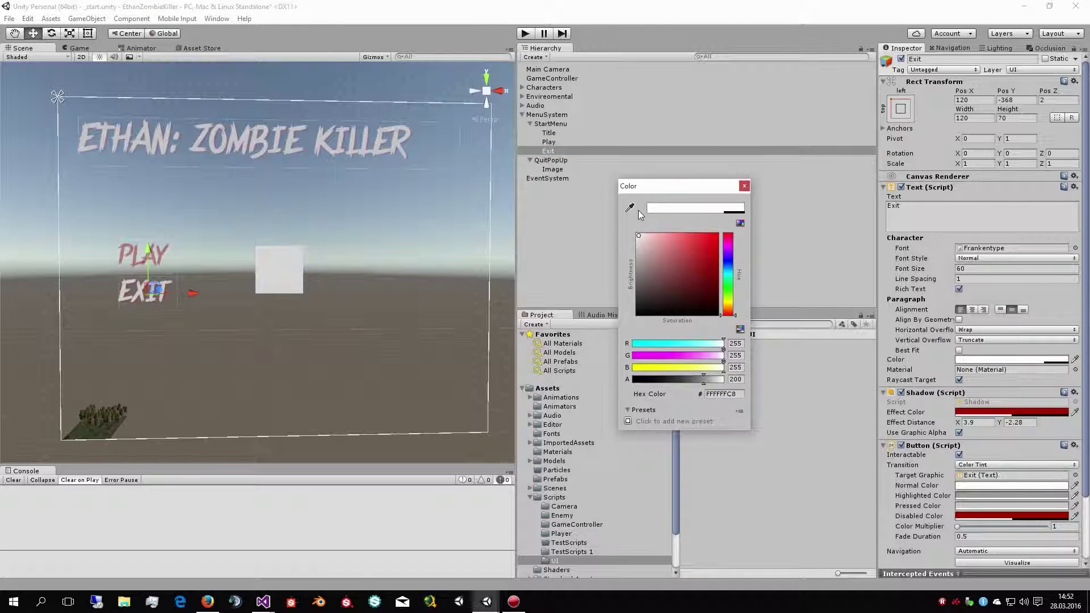
left_click(630, 208)
left_click(1016, 414)
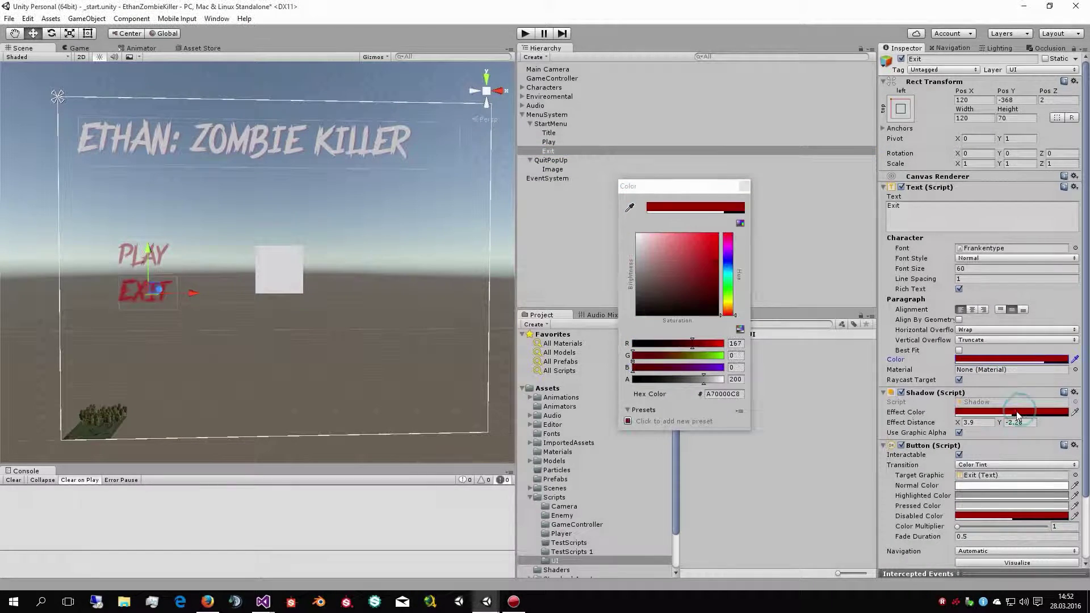
left_click(744, 186)
Make the EXIT shadow semi-transparent white (FFFFFF7F) and start Play mode
left_click(991, 412)
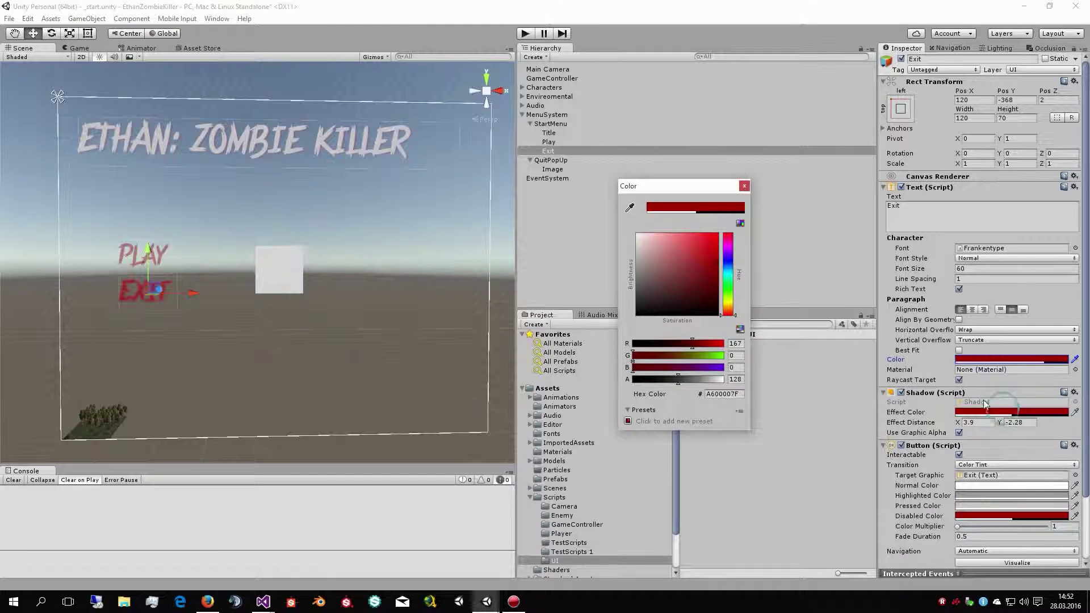
left_click(976, 487)
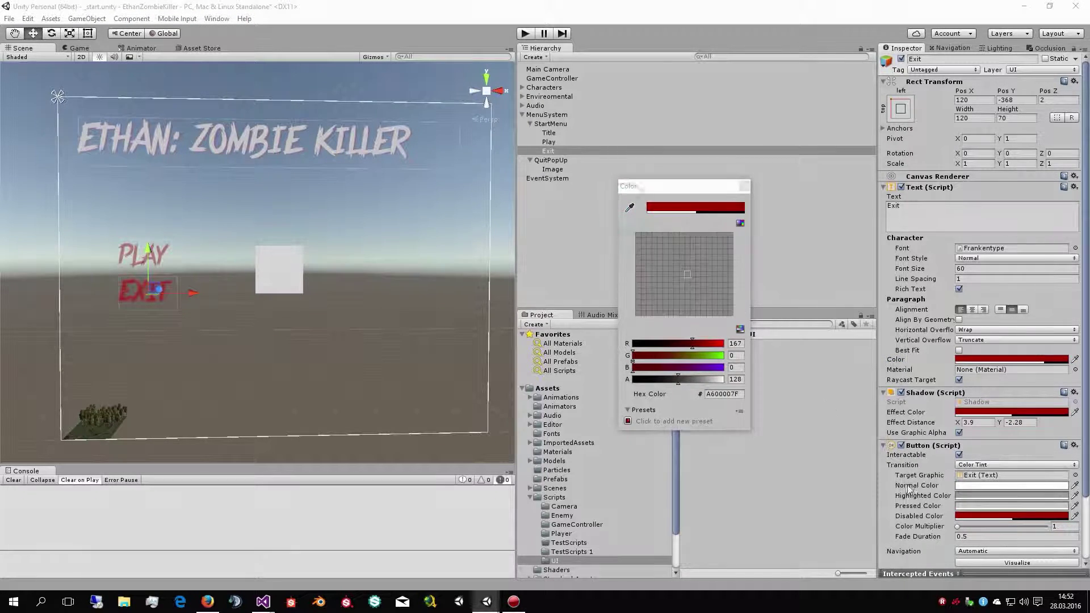
left_click(975, 485)
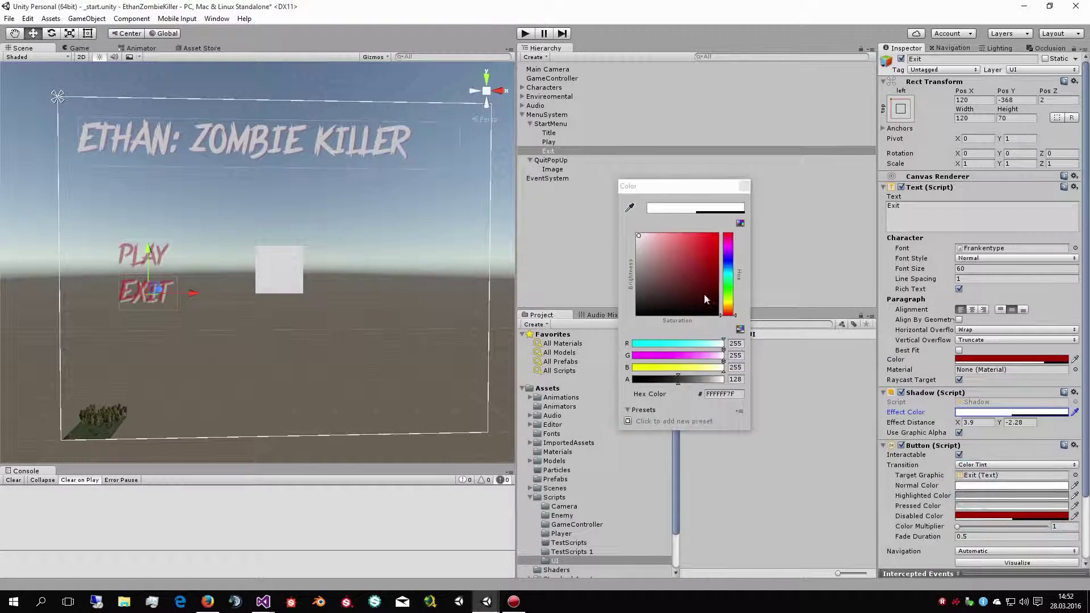
left_click(743, 187)
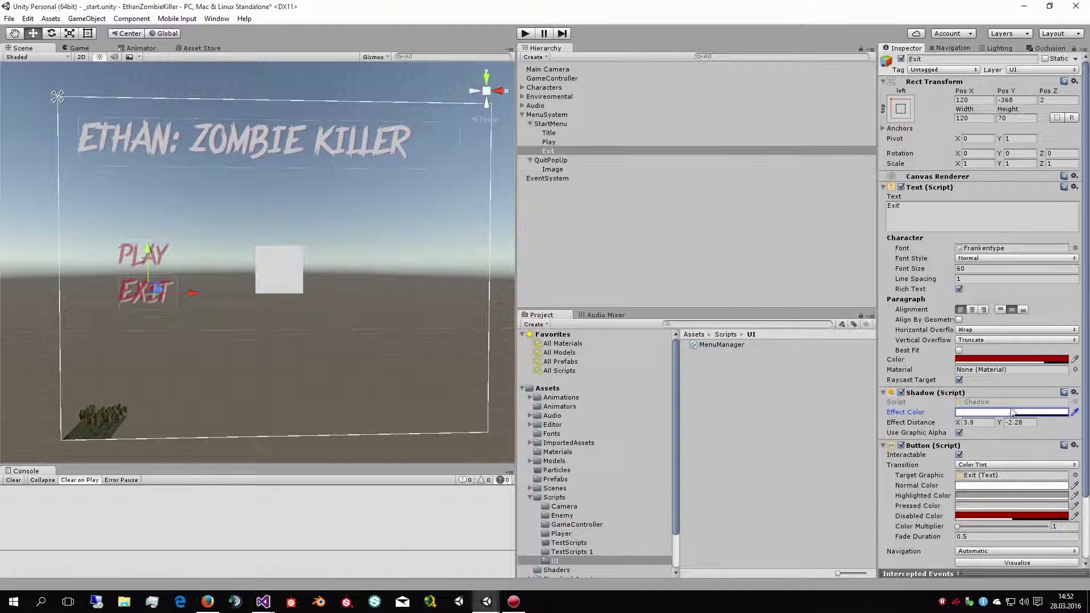
left_click(526, 33)
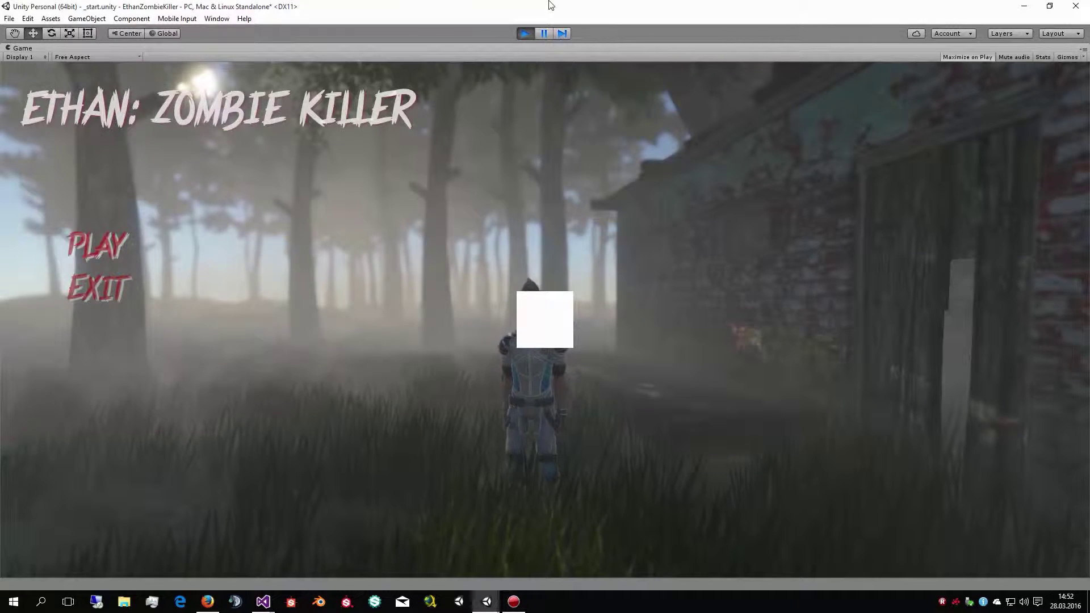
Stop Play mode after reviewing the title, PLAY and EXIT over the forest scene
left_click(526, 32)
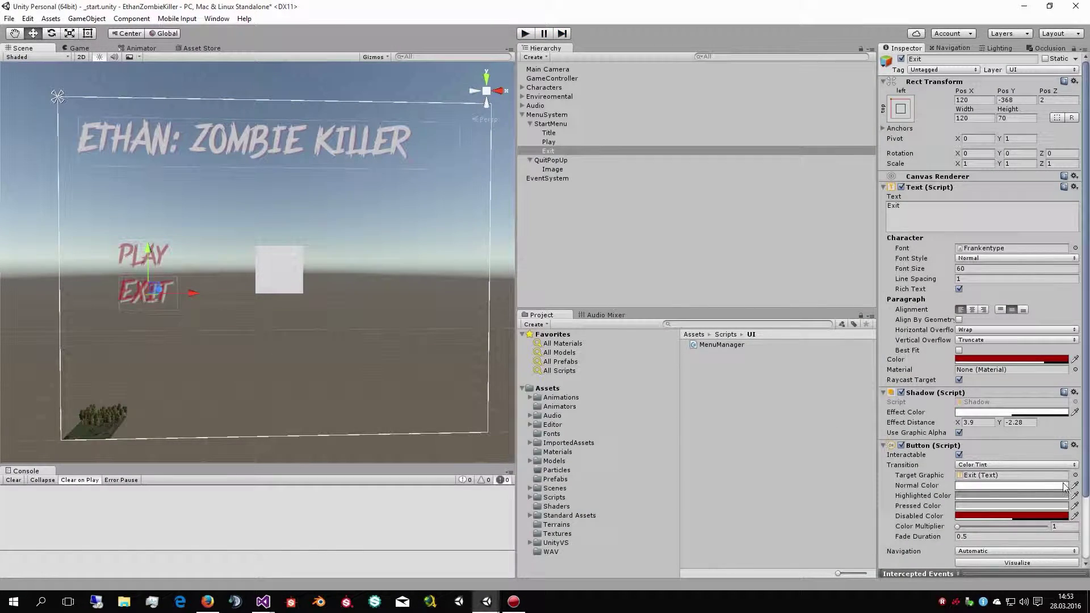
Lower the EXIT shadow colour's alpha to about 45
left_click(999, 413)
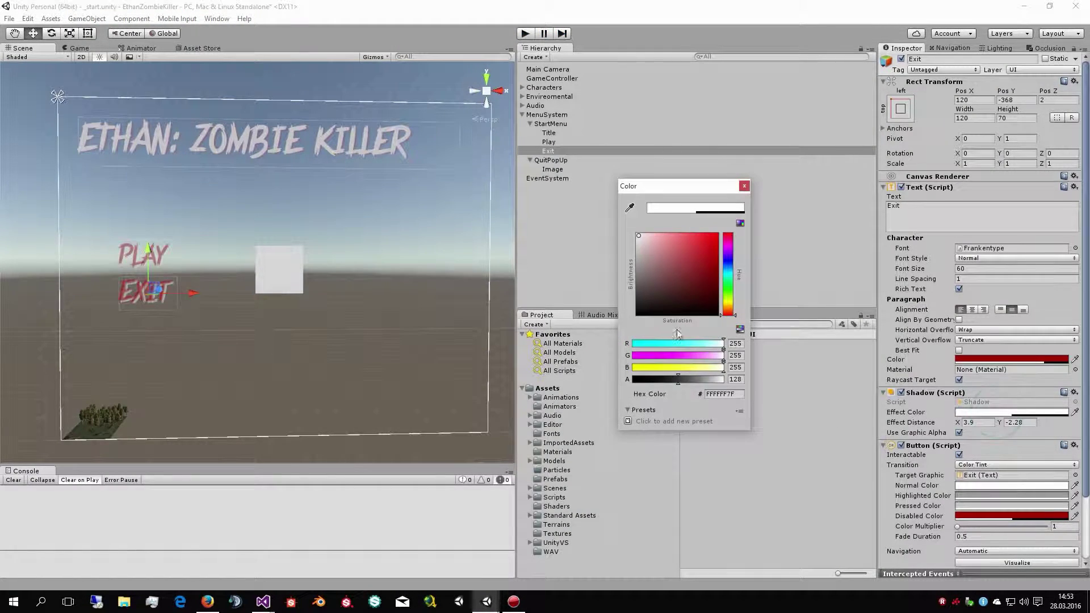
left_click_drag(678, 379, 650, 386)
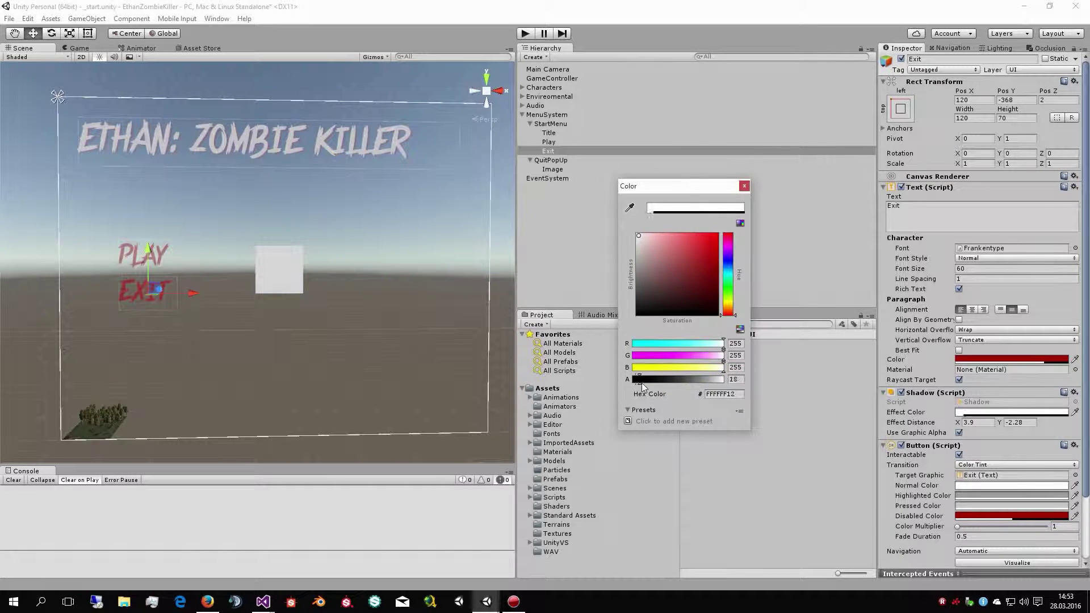
left_click(744, 186)
Set the EXIT text colour's alpha to 150 (A7000096)
left_click(1009, 360)
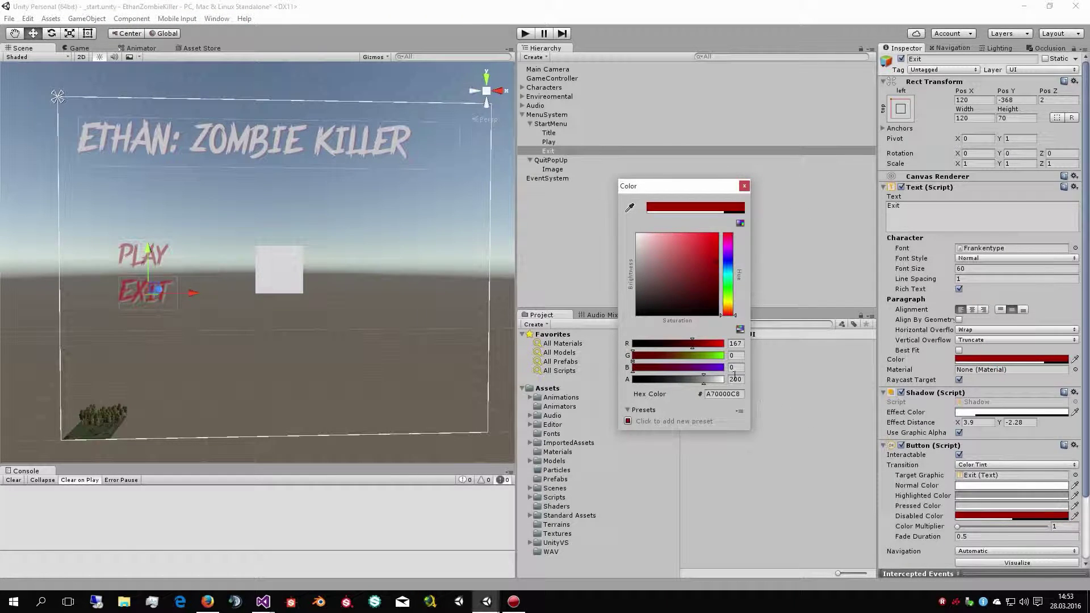
left_click_drag(700, 382, 694, 384)
key("BackSpace")
key("BackSpace")
key("BackSpace")
type("15")
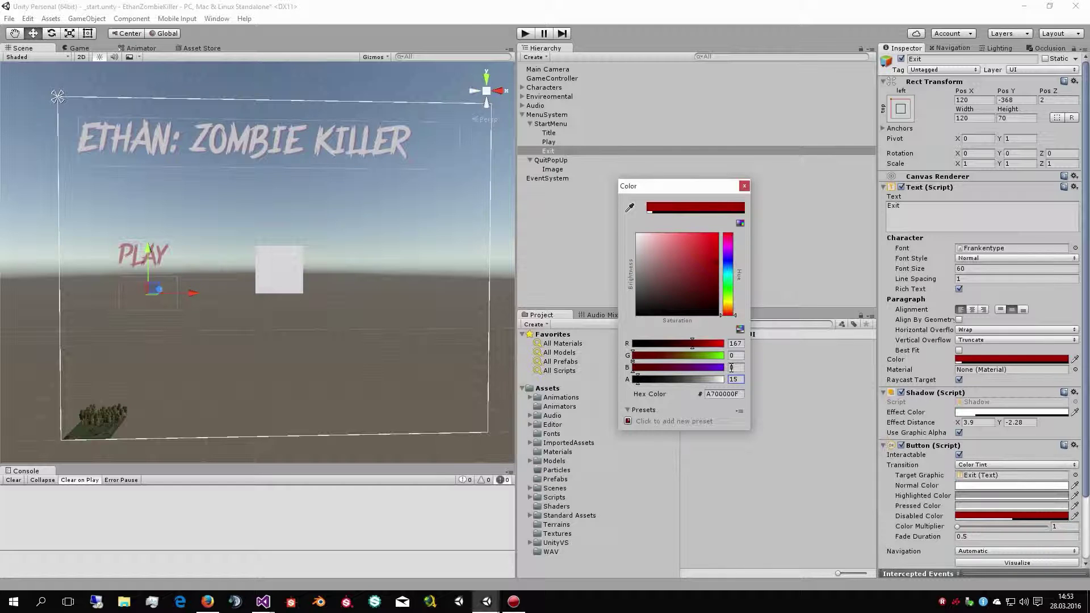
key("Return")
type("50")
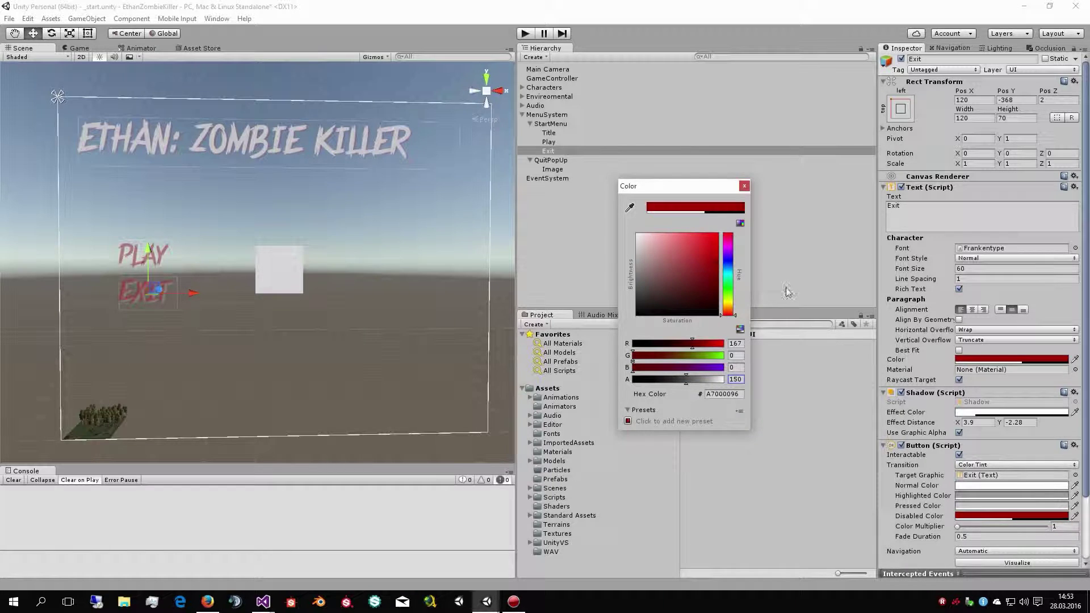
left_click(745, 186)
left_click(548, 142)
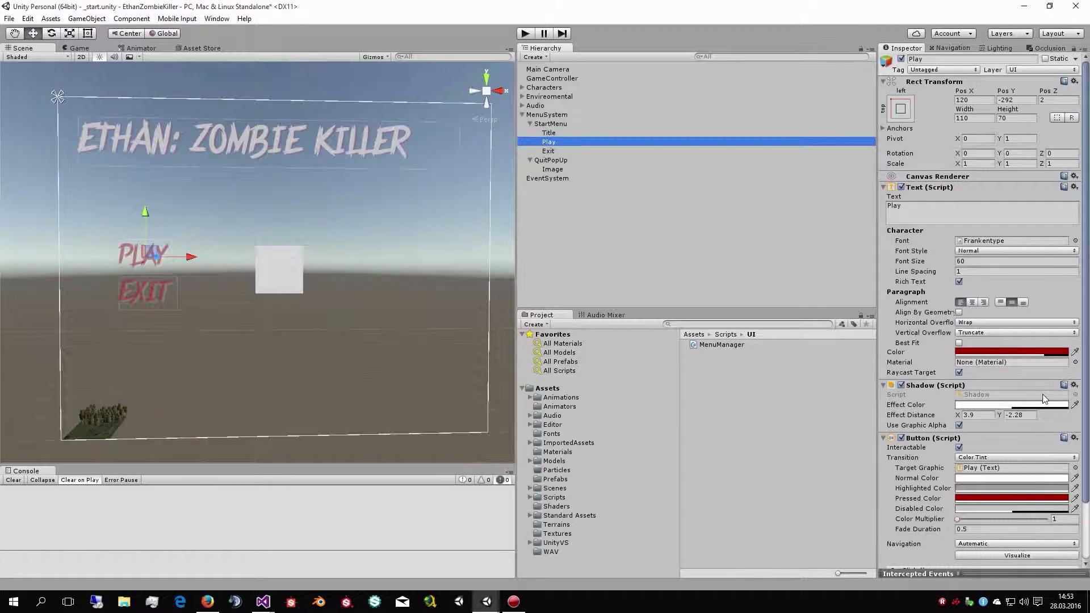
Set the PLAY text colour's alpha to 150
left_click(995, 353)
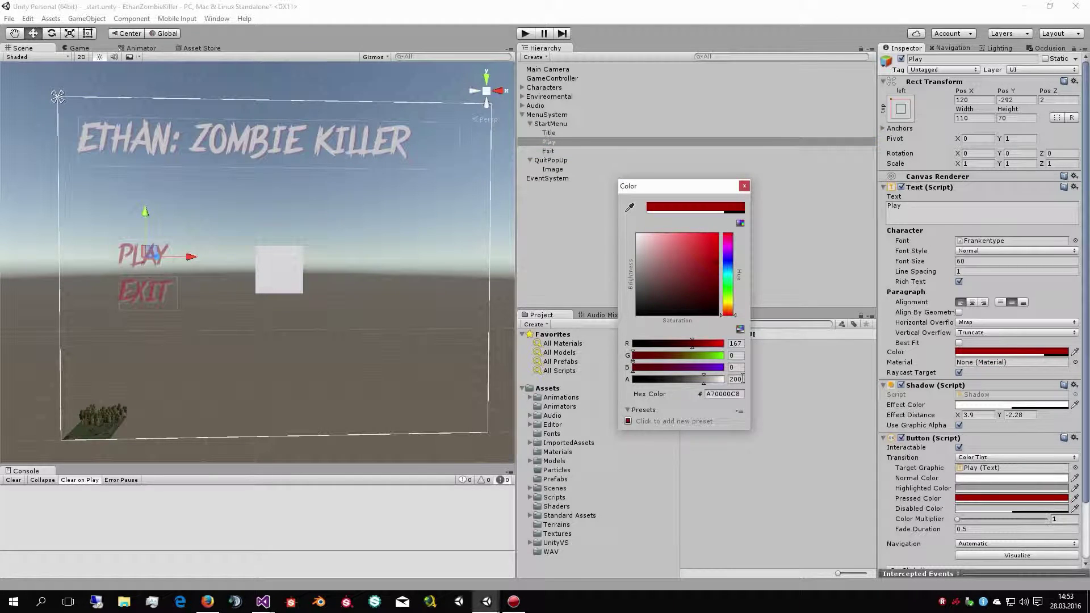
double_click(742, 378)
type("150")
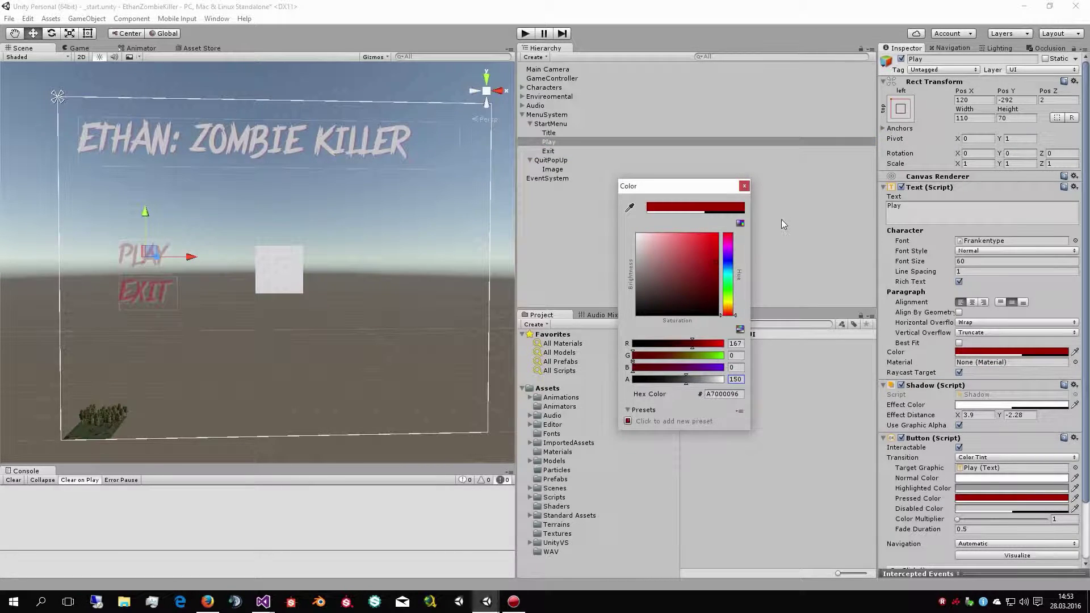
left_click(744, 187)
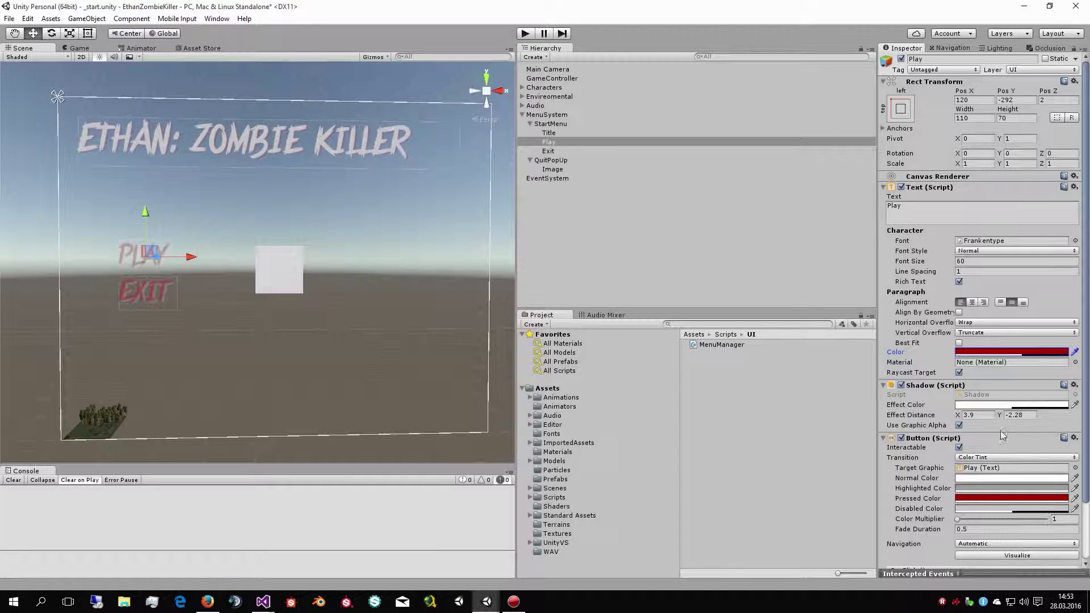
Set the PLAY shadow alpha to 50 and run a quick play test
left_click(993, 405)
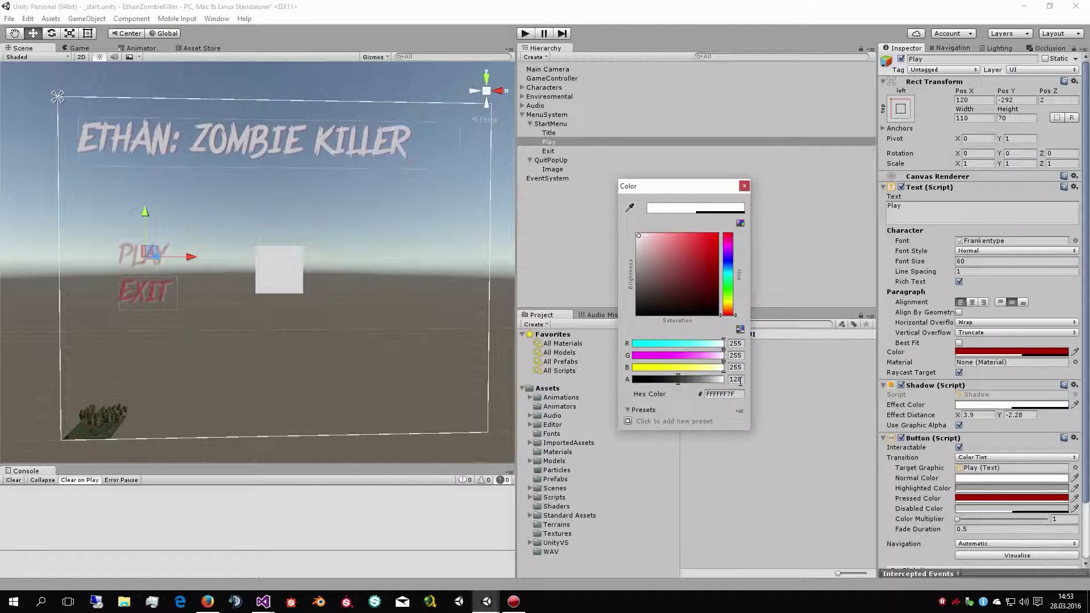
double_click(736, 379)
type("50")
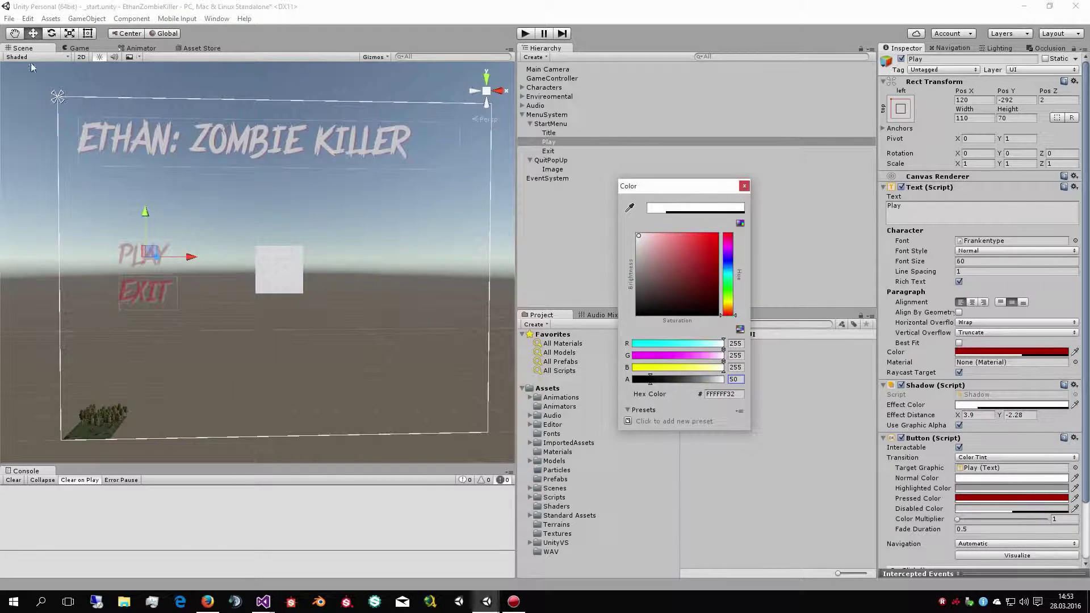
left_click(519, 41)
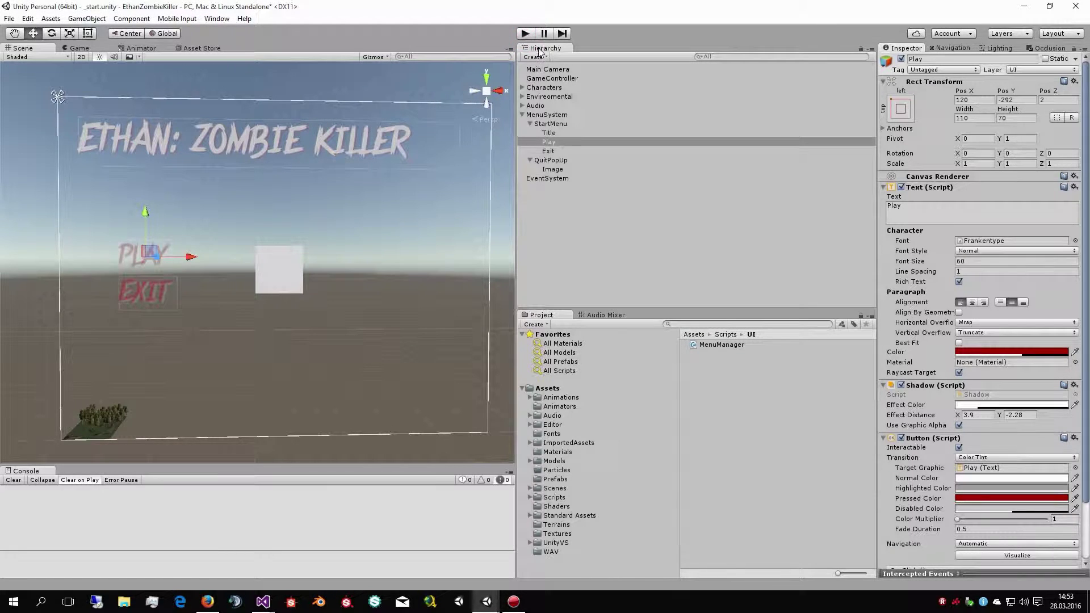
left_click(525, 34)
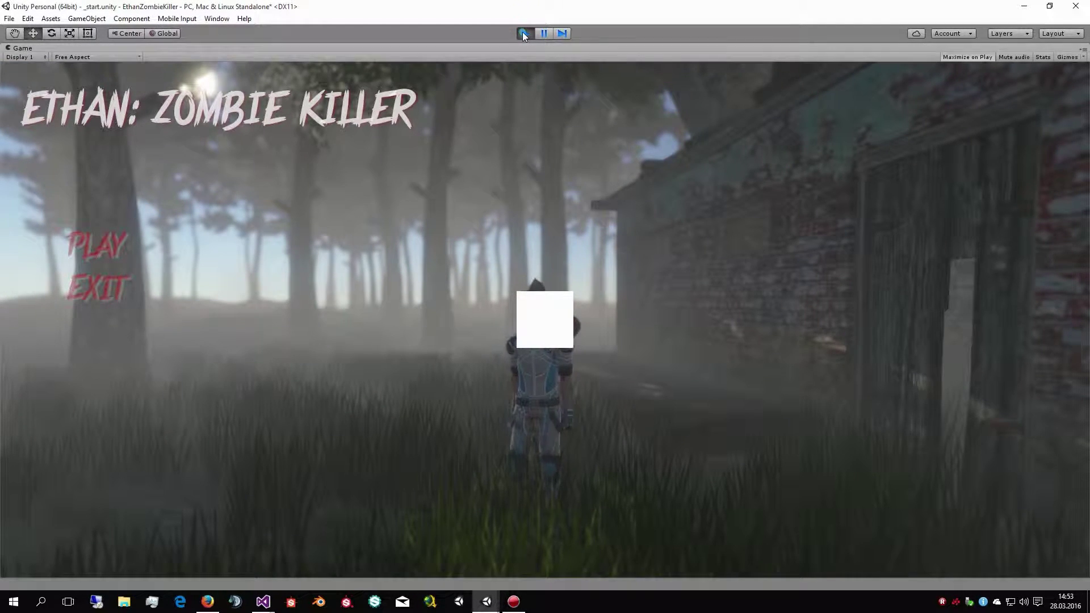
left_click(525, 34)
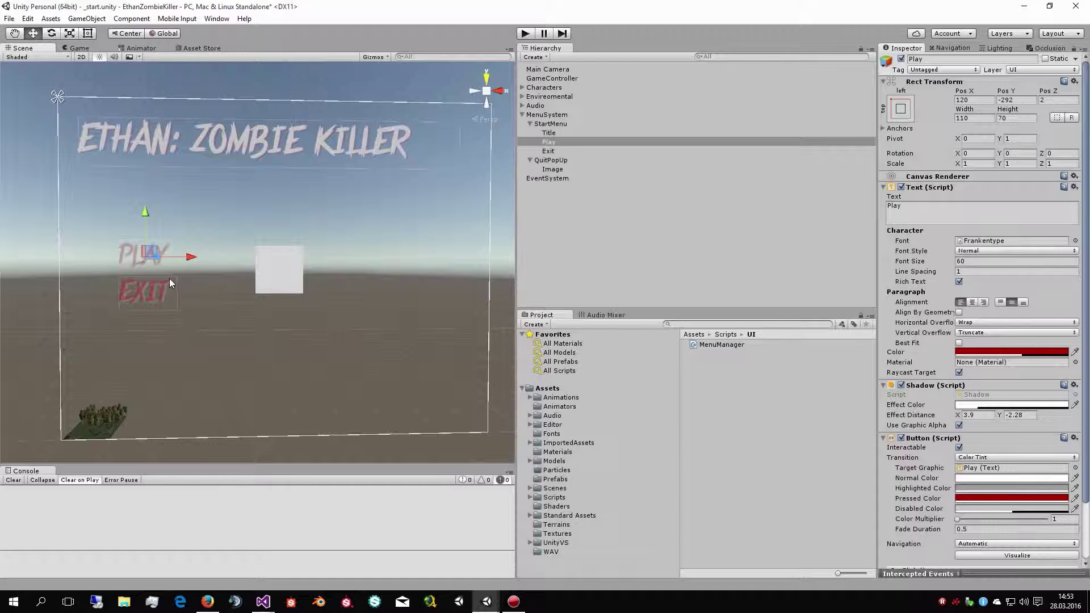
Anchor the QuitPopUp Image to stretch-stretch with zero offsets, then play-test briefly
left_click(551, 169)
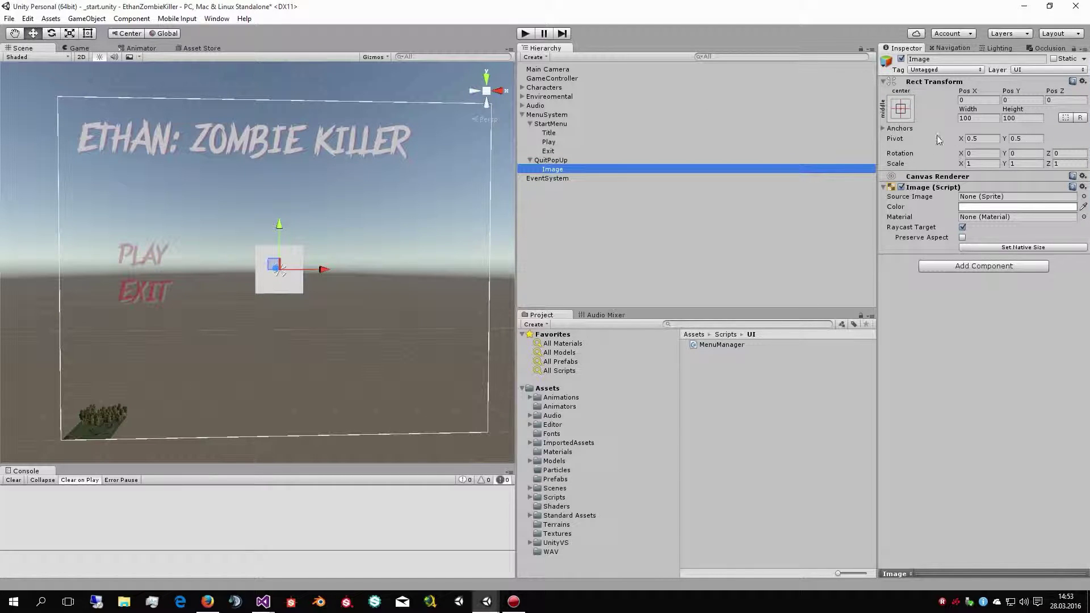
left_click(901, 109)
left_click(1023, 281)
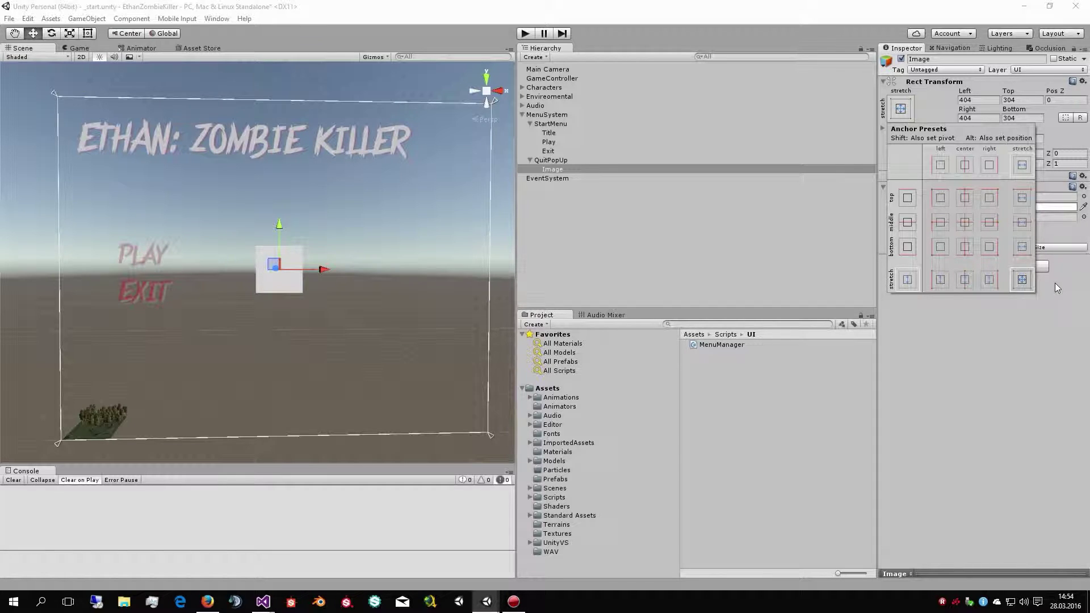
left_click(1021, 280, "alt")
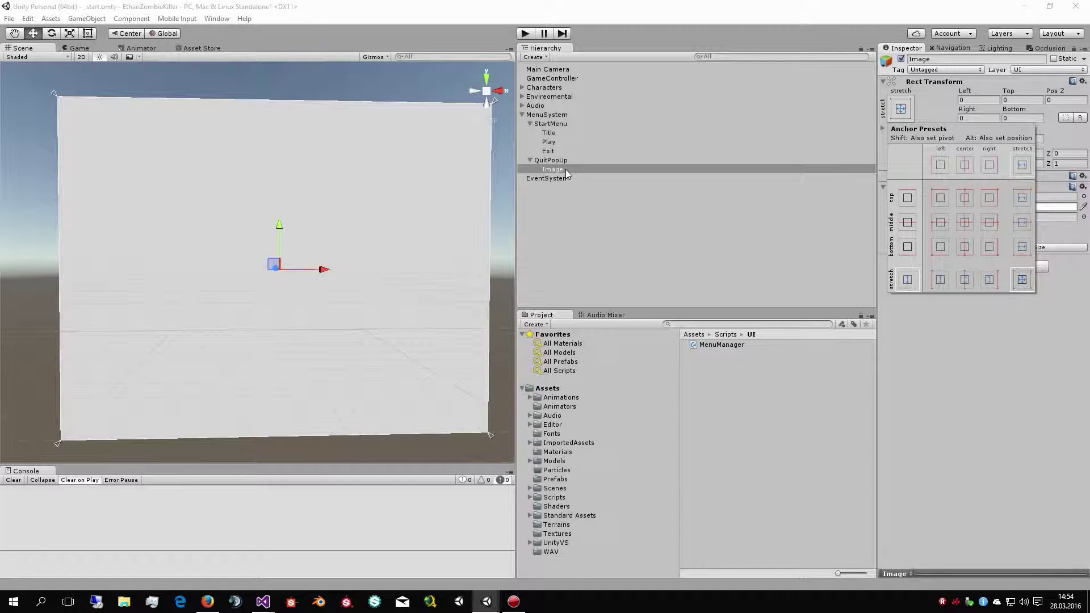
left_click(108, 227)
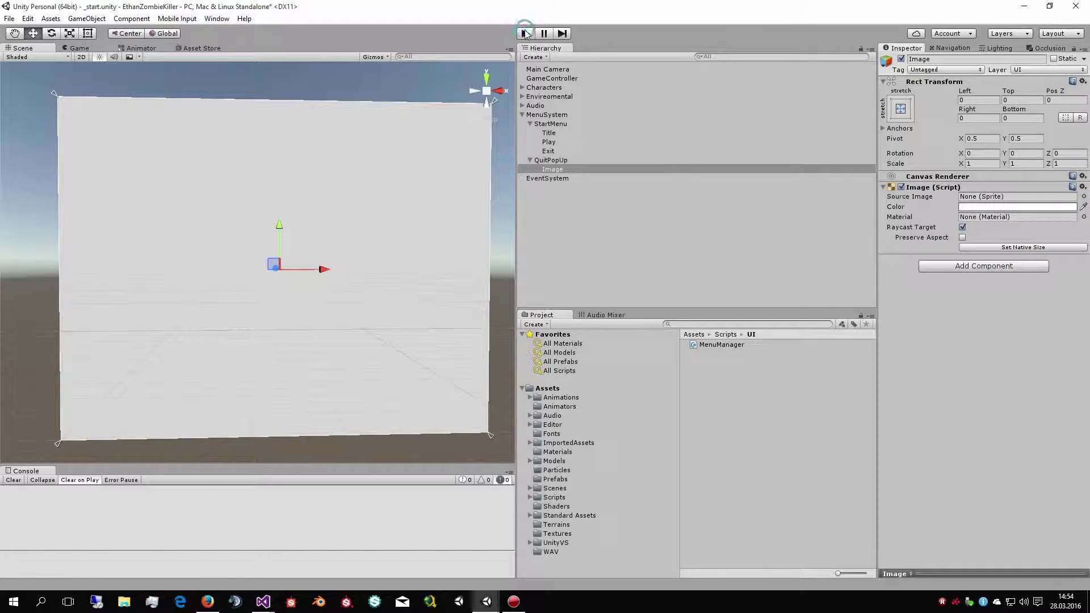
left_click(525, 34)
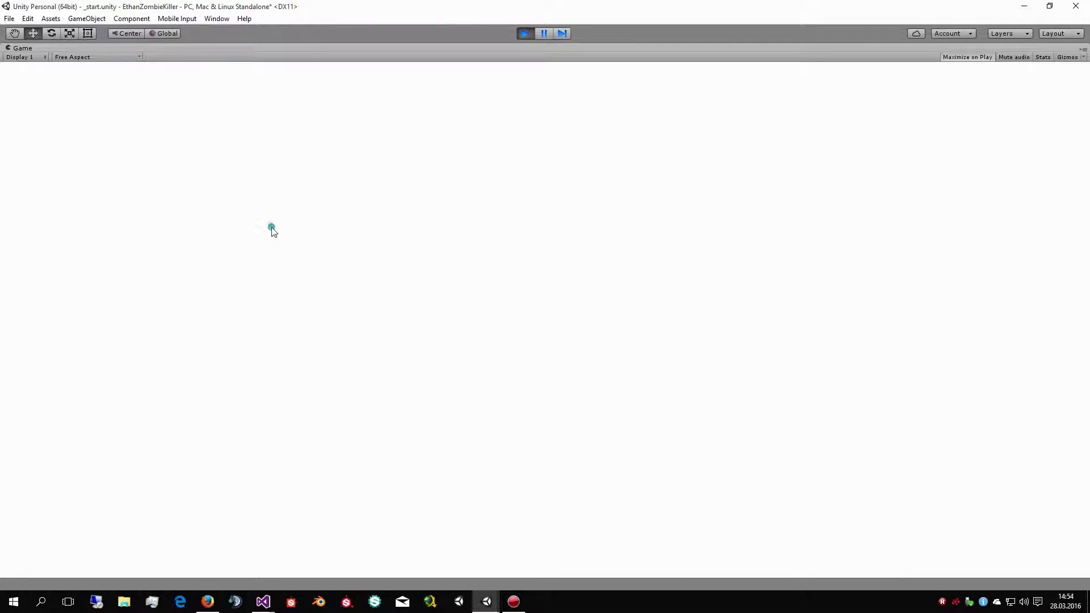
left_click(524, 34)
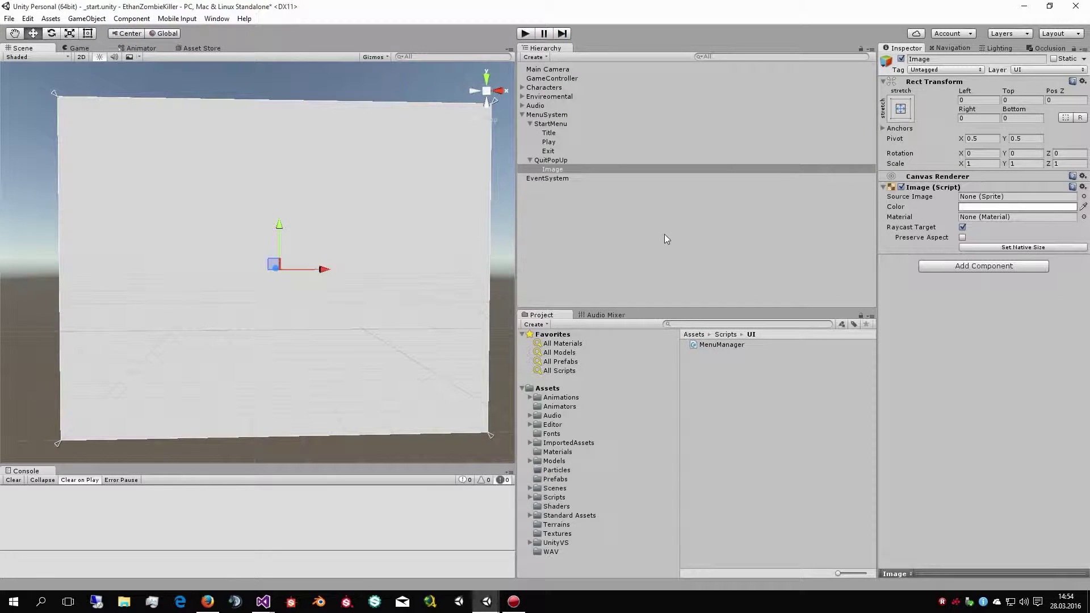
Set the popup Image colour's alpha to 10 and play-test the menu
left_click(990, 208)
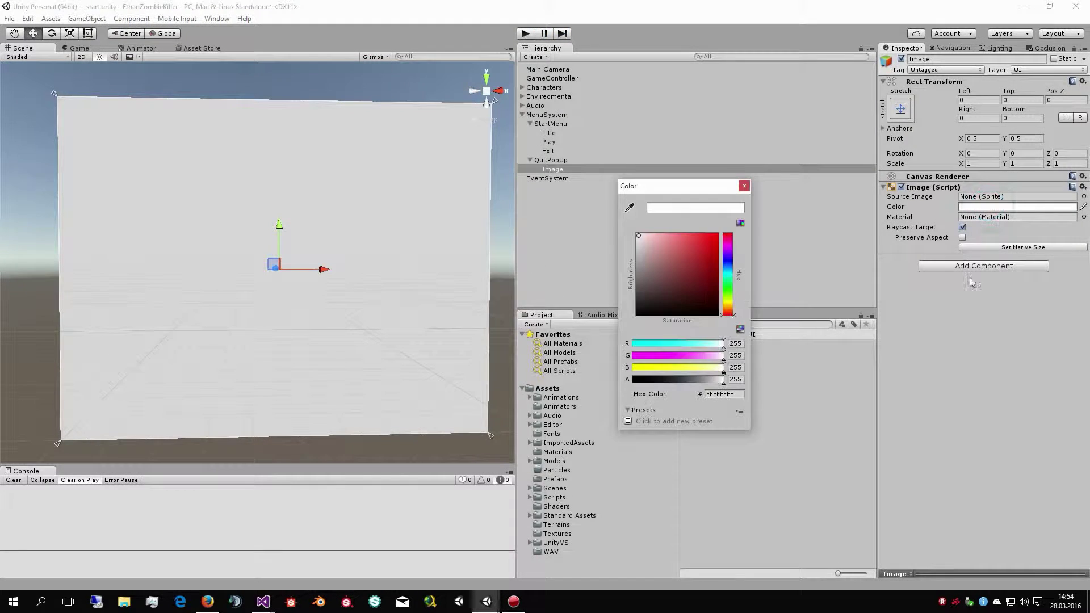
left_click(740, 380)
type("50")
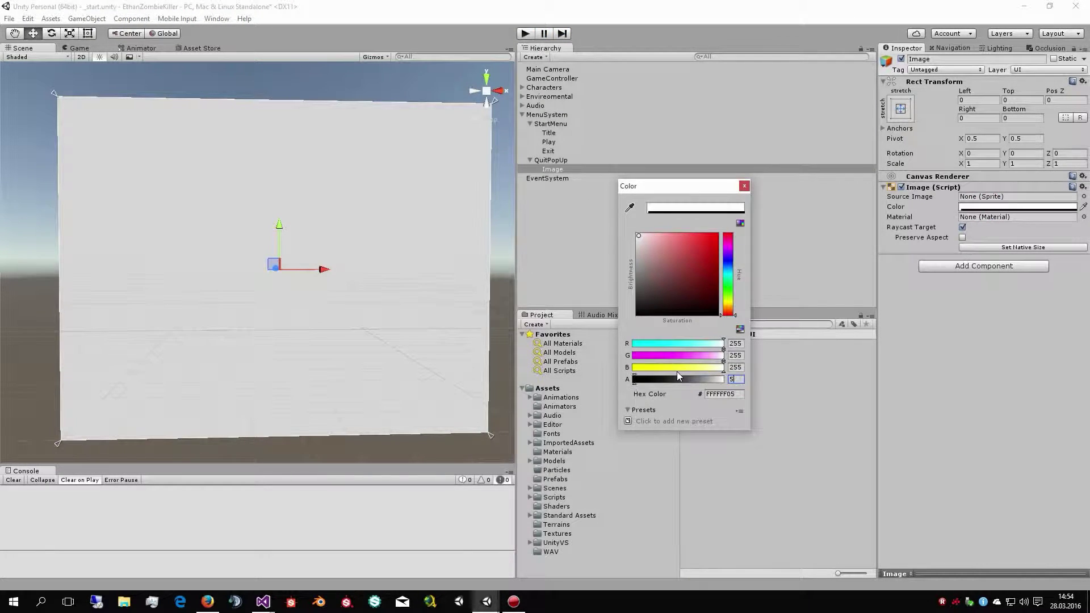
key("BackSpace")
key("BackSpace")
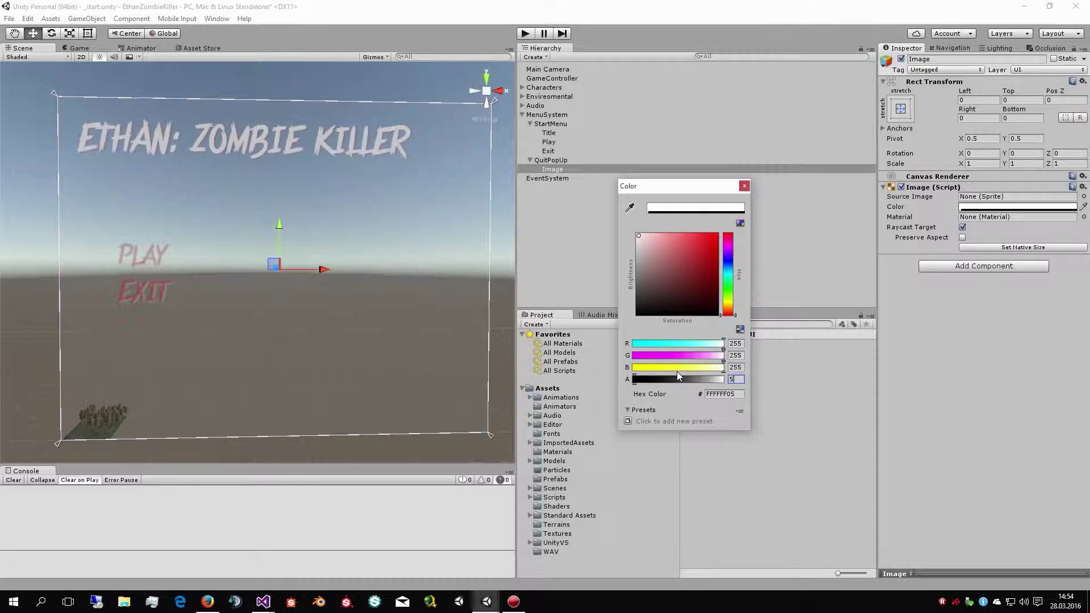
type("10")
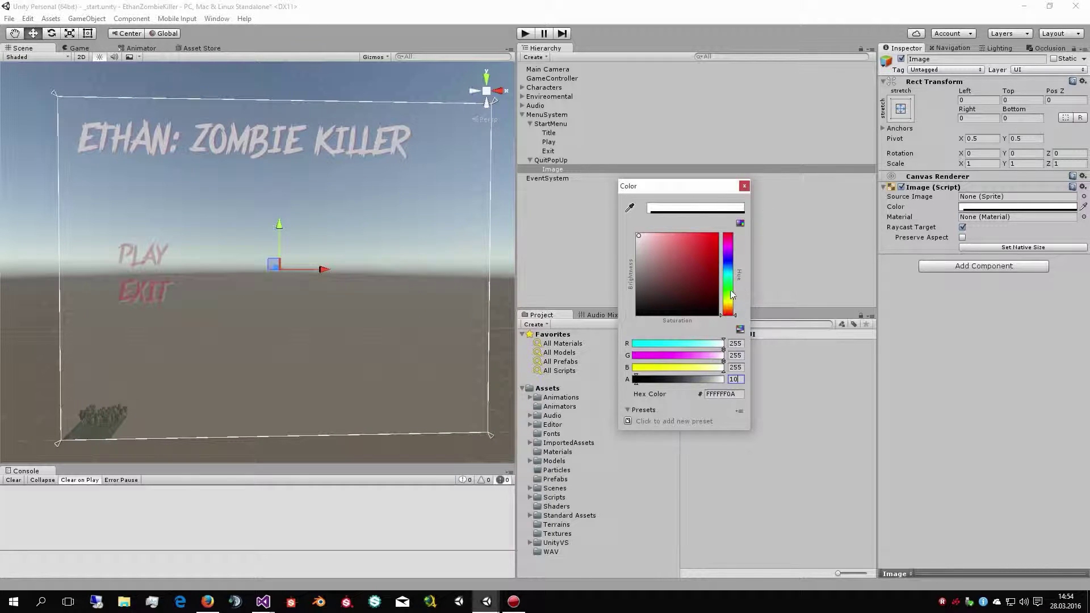
left_click(535, 46)
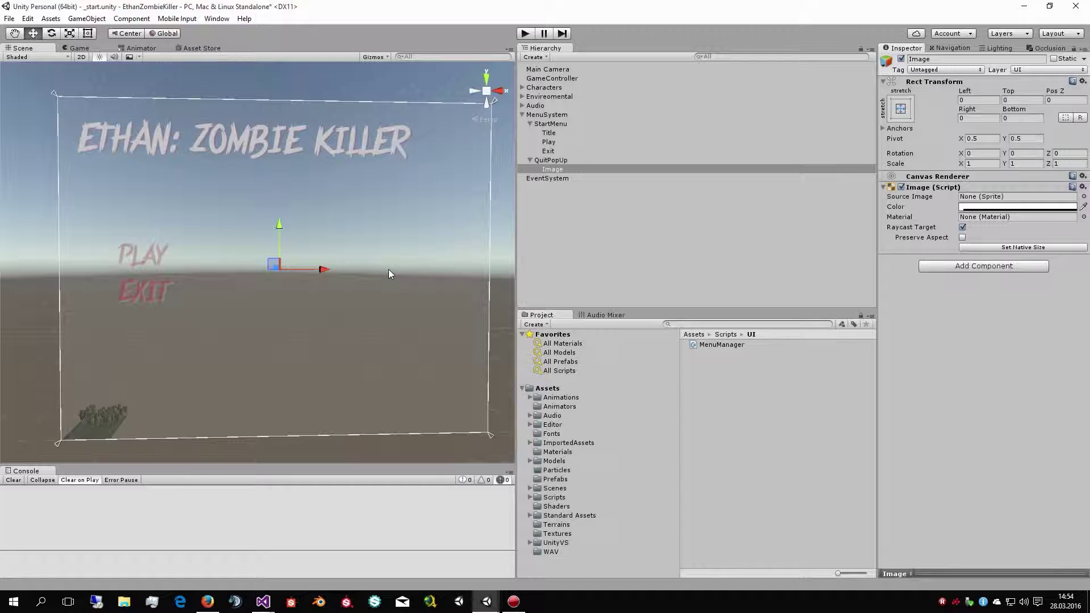
left_click(525, 32)
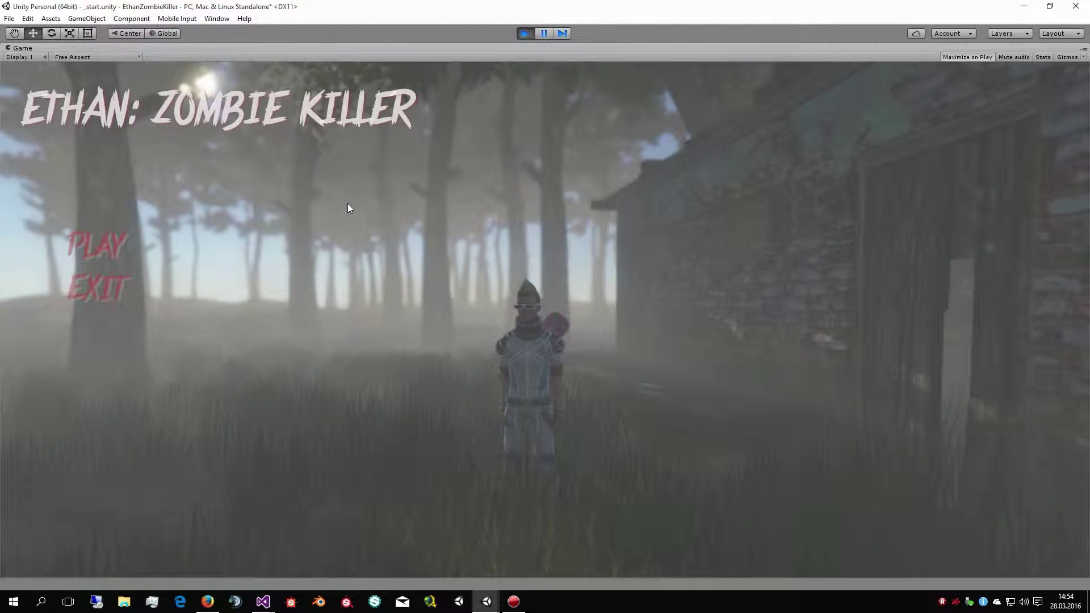
left_click(525, 33)
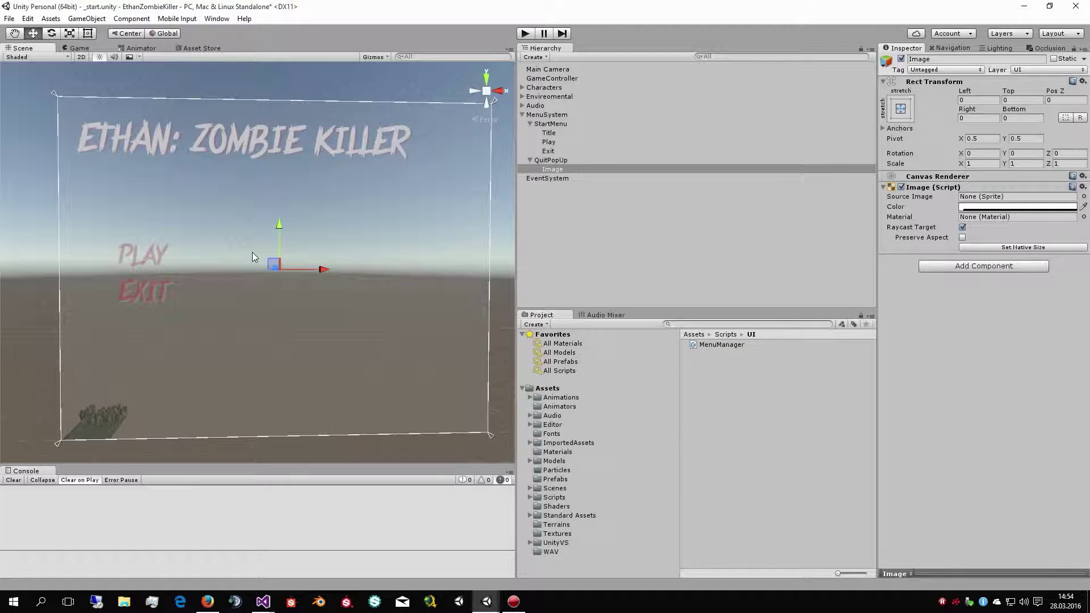
Drop the popup Image alpha to 0 and play-test again
left_click(1048, 208)
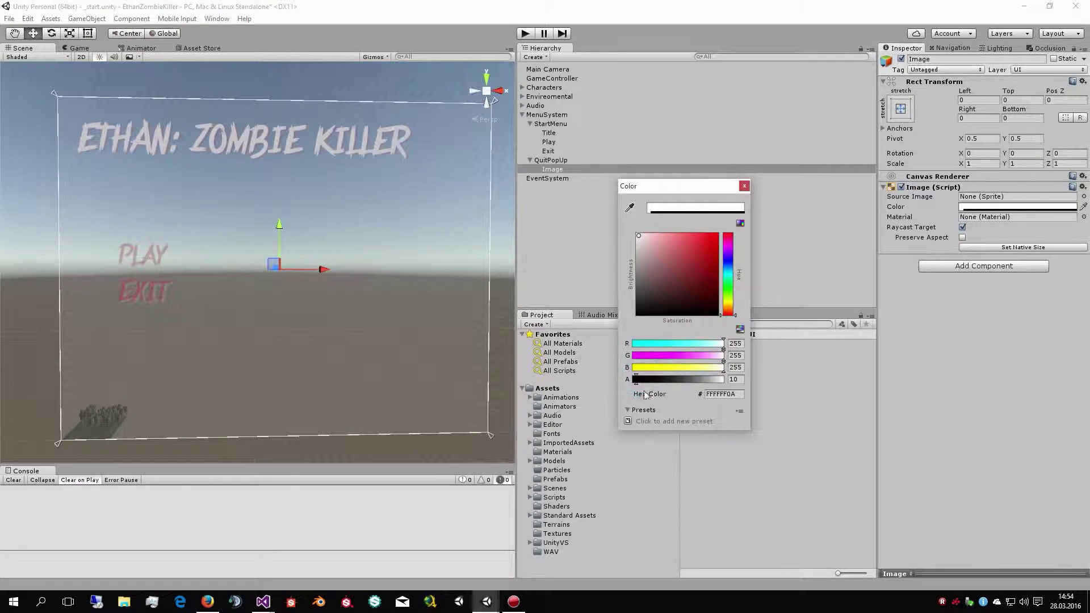
left_click(737, 380)
type("0")
left_click(525, 33)
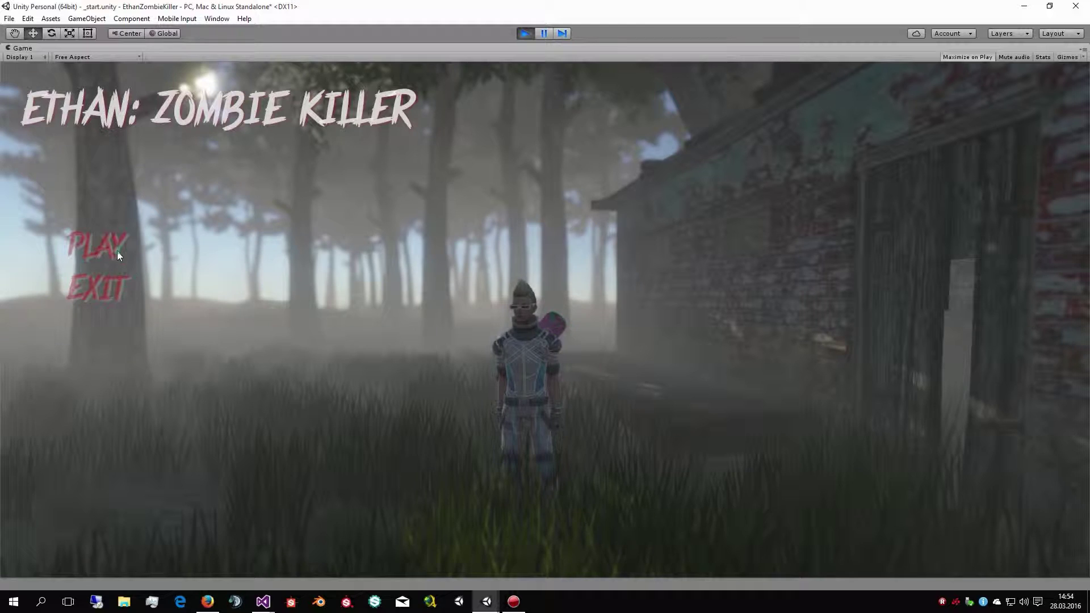
left_click(523, 35)
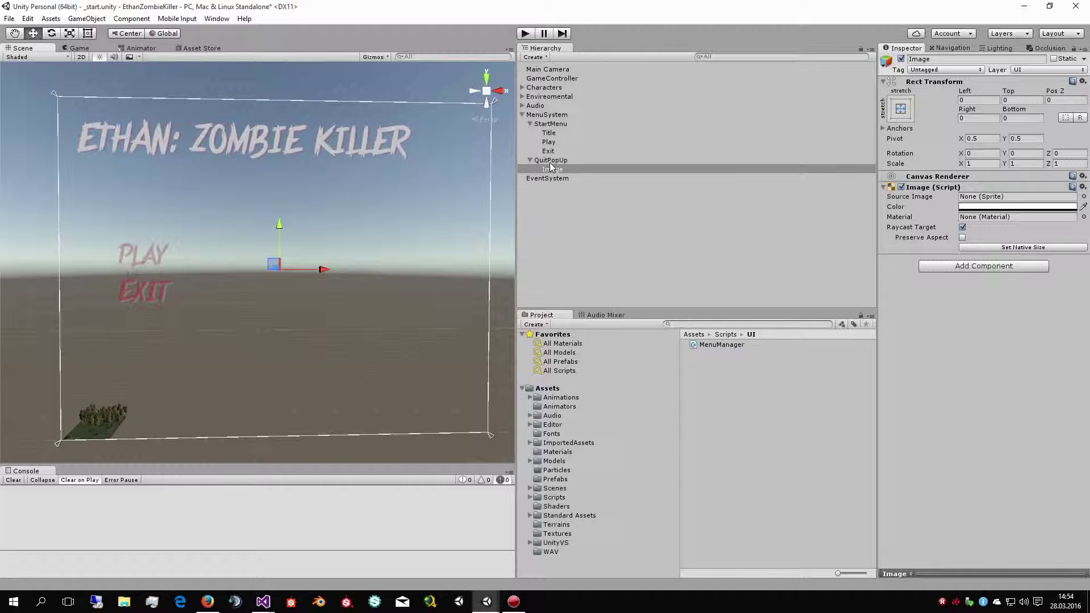
right_click(550, 162)
mouse_move(633, 274)
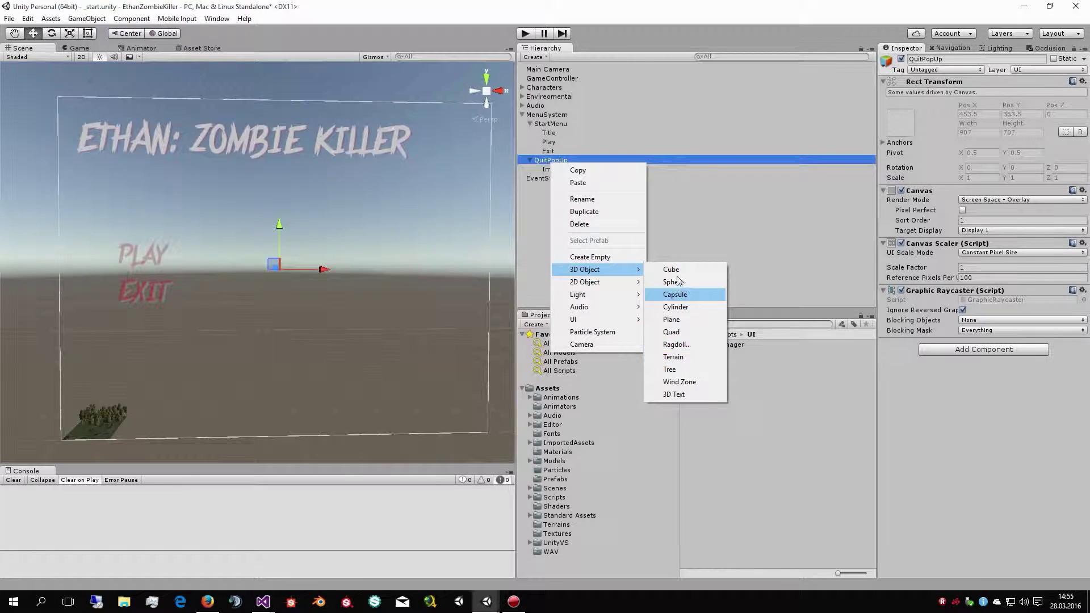
mouse_move(619, 318)
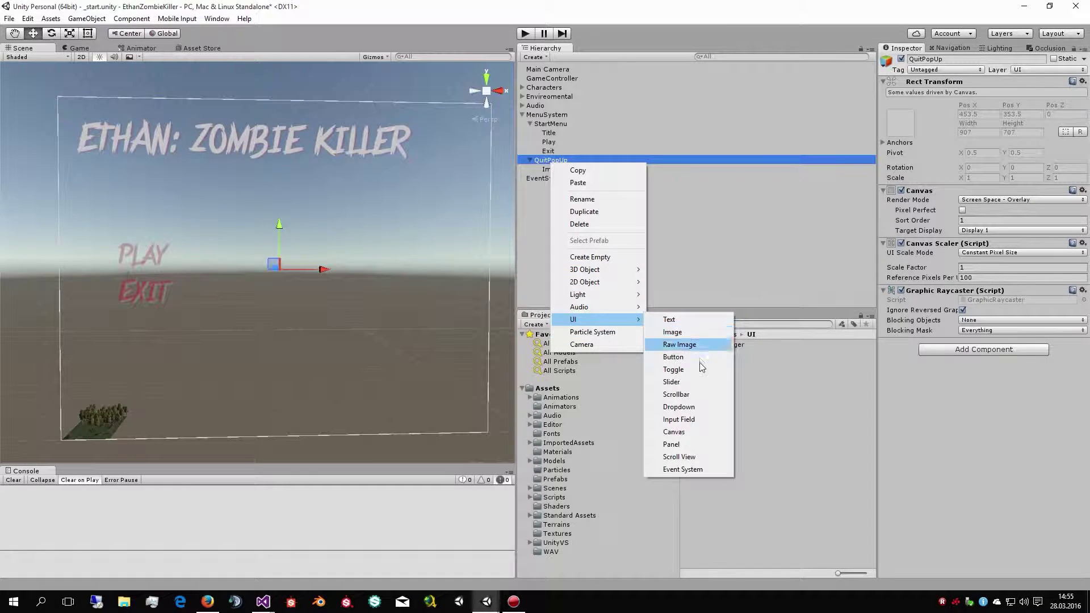
left_click(681, 430)
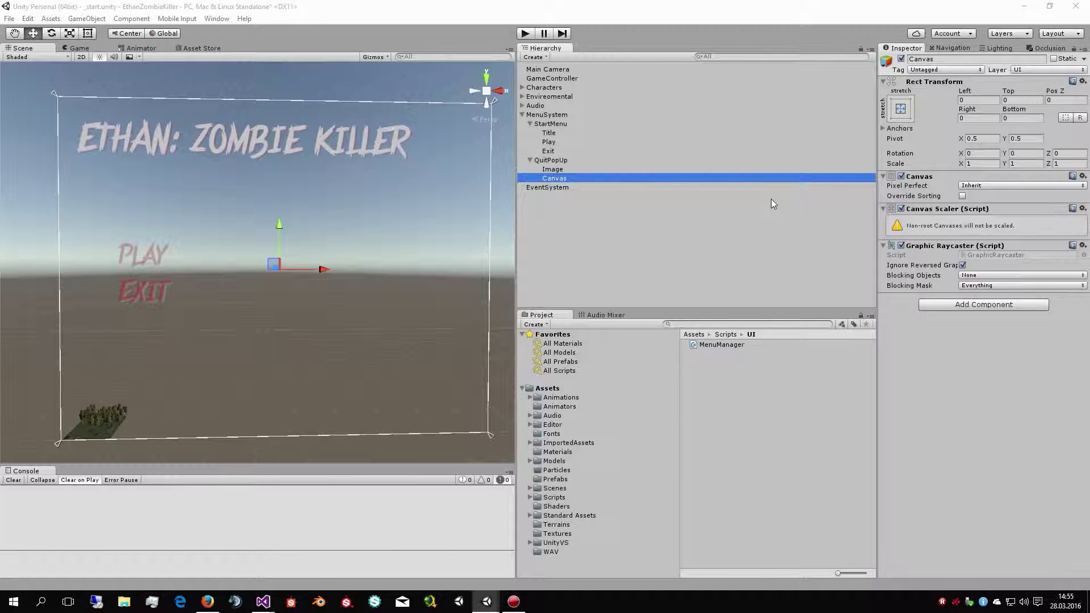
left_click(556, 169)
left_click(558, 180)
key("Delete")
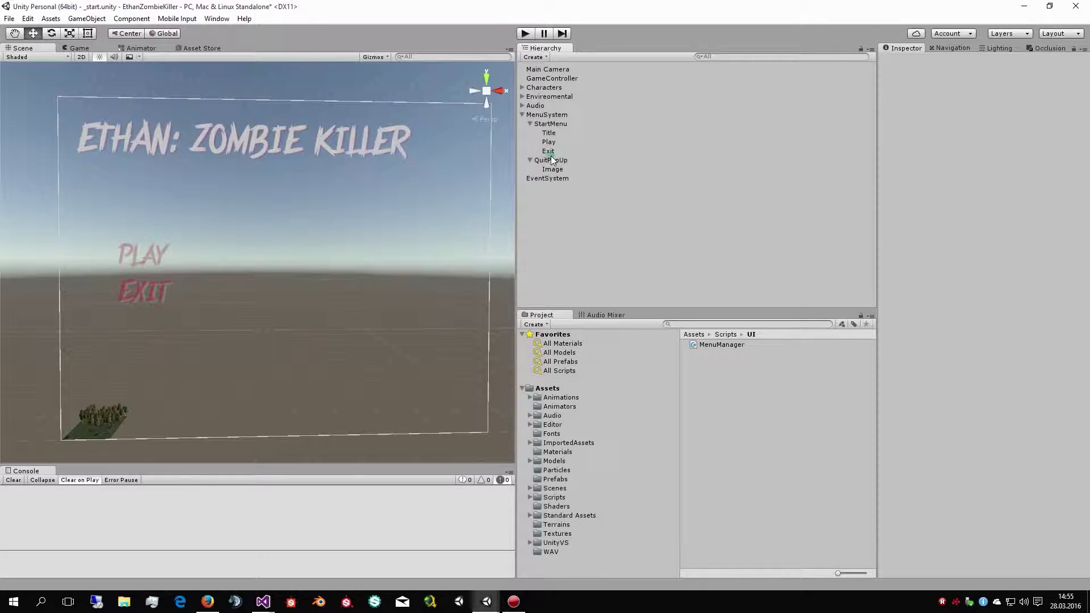
right_click(545, 160)
left_click(544, 161)
right_click(544, 161)
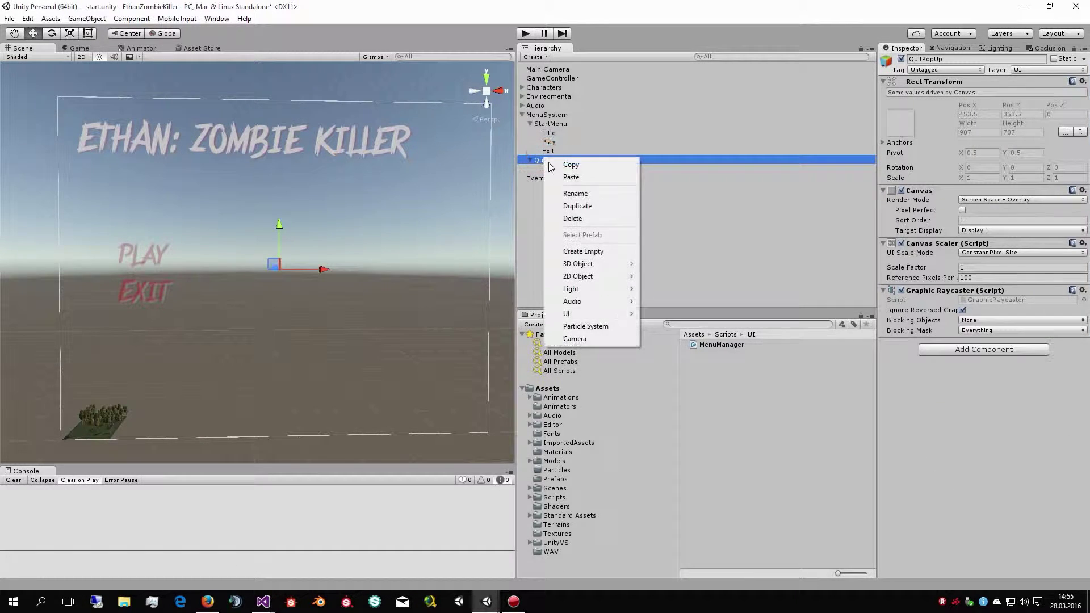
left_click(552, 169)
left_click(917, 59)
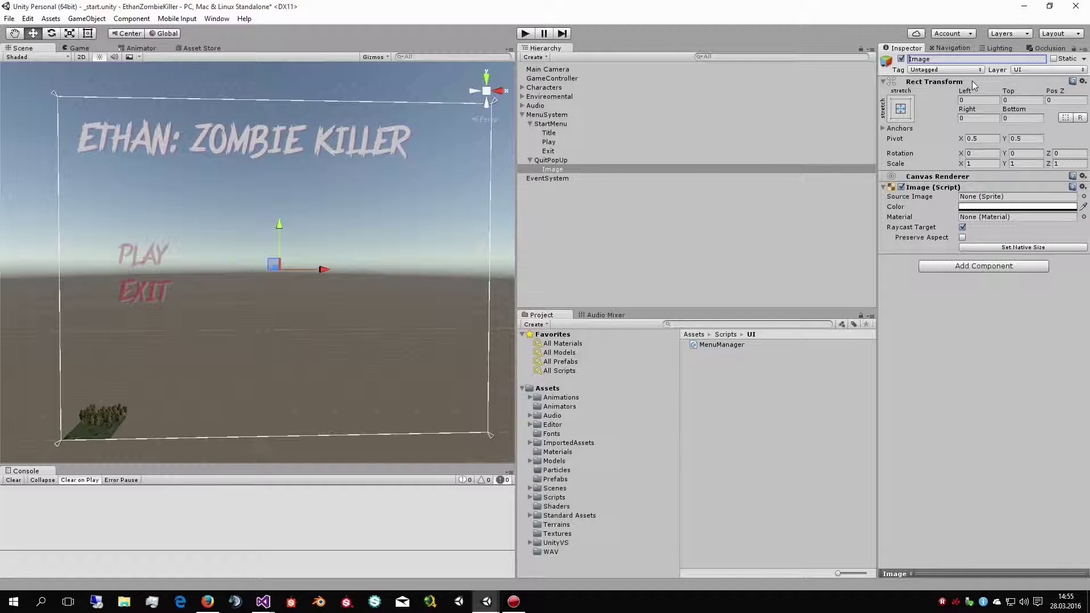
Rename the popup's transparent Image to ImageBlock
type("Blocvk")
key("Return")
key("BackSpace")
key("Return")
Add a new UI Image as a child of QuitPopUp
left_click(559, 160)
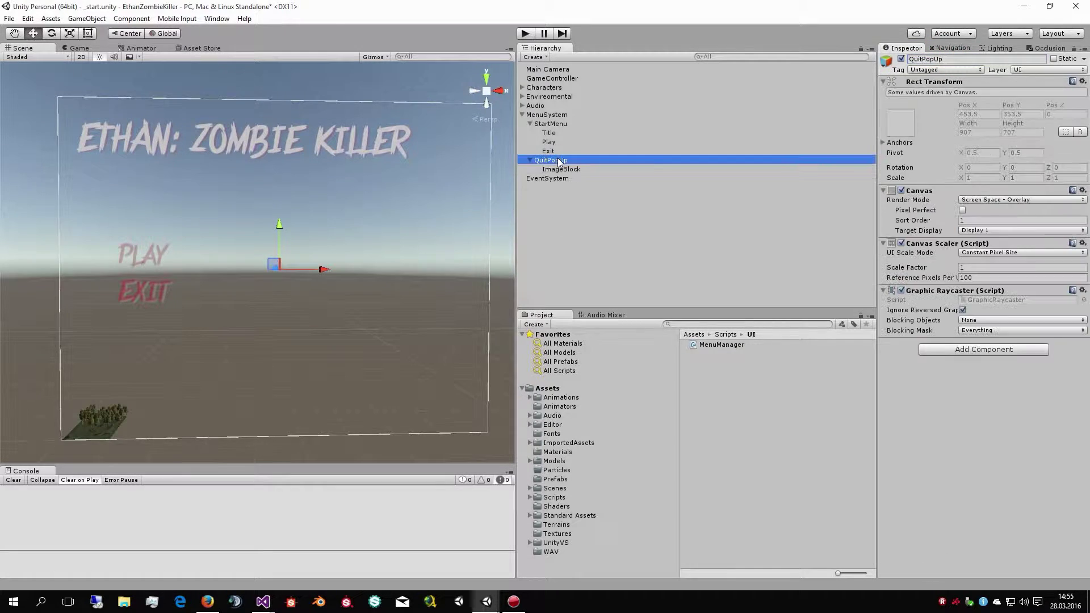
right_click(559, 161)
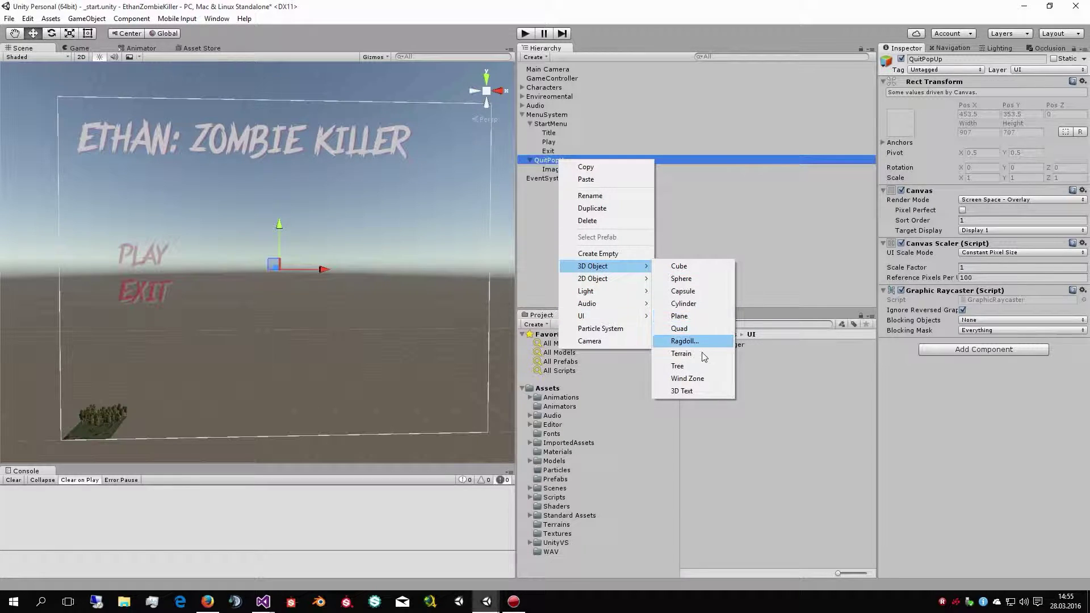
mouse_move(623, 318)
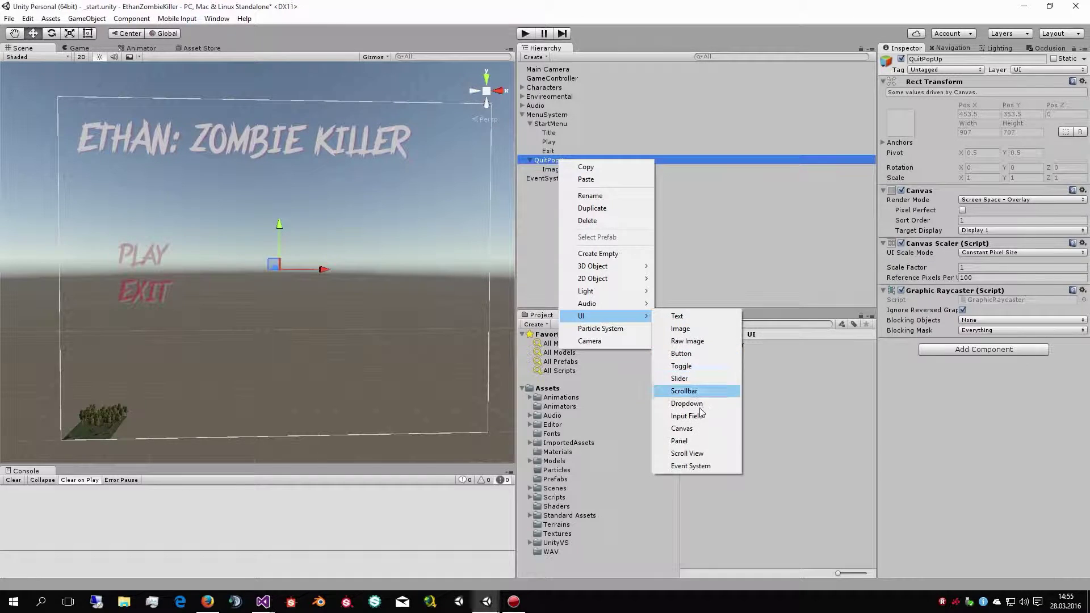
left_click(681, 328)
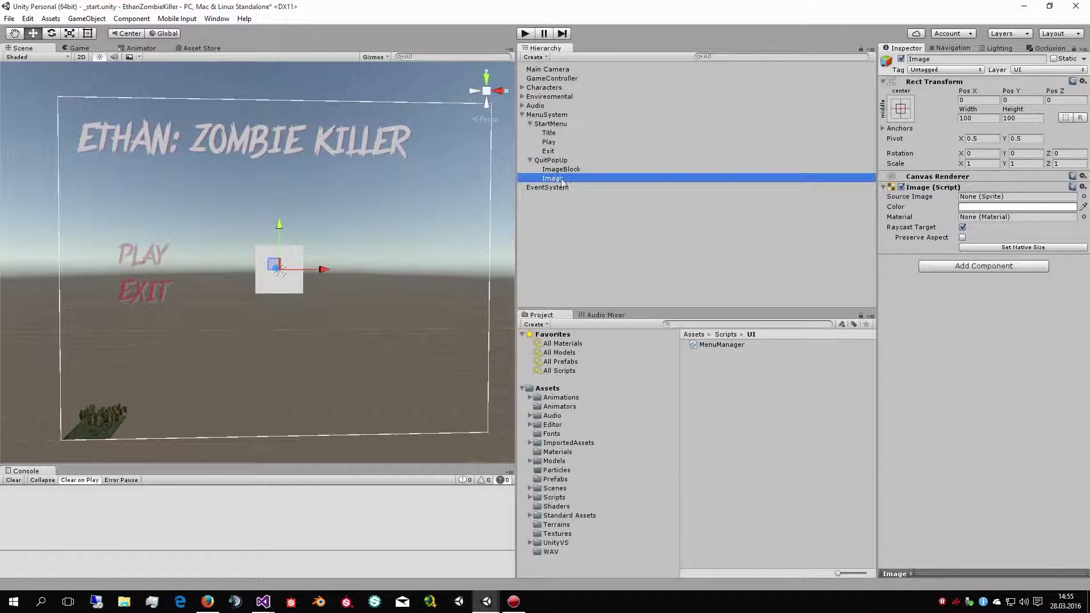
Rename the new image to ImageMenuExitPopUp
left_click(959, 60)
left_click(959, 63)
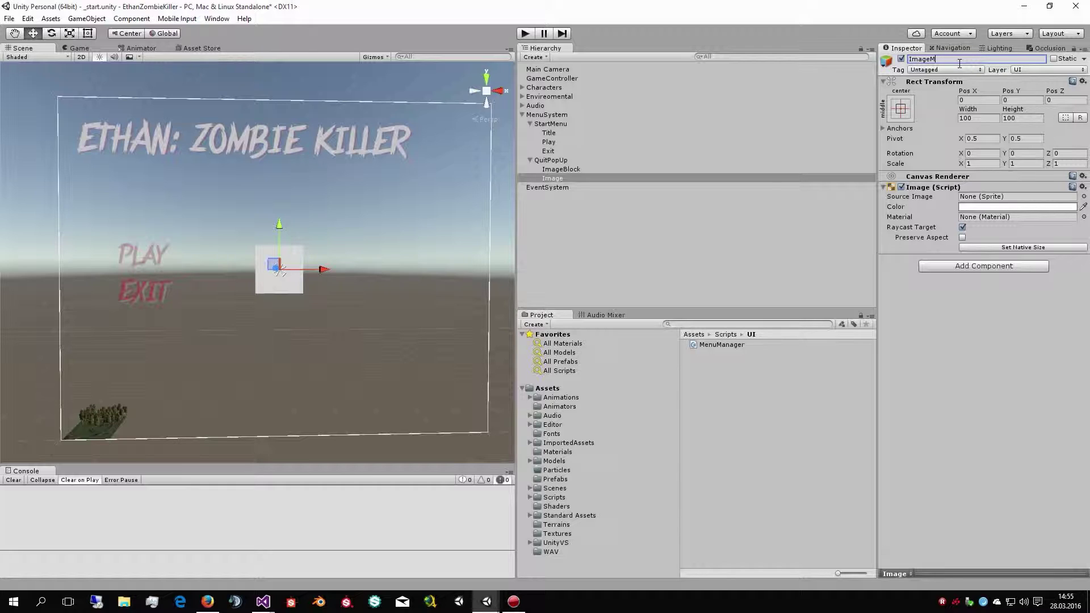
key("Return")
left_click(959, 59)
left_click(962, 57)
type("ExitPopU")
type("pU")
key("Return")
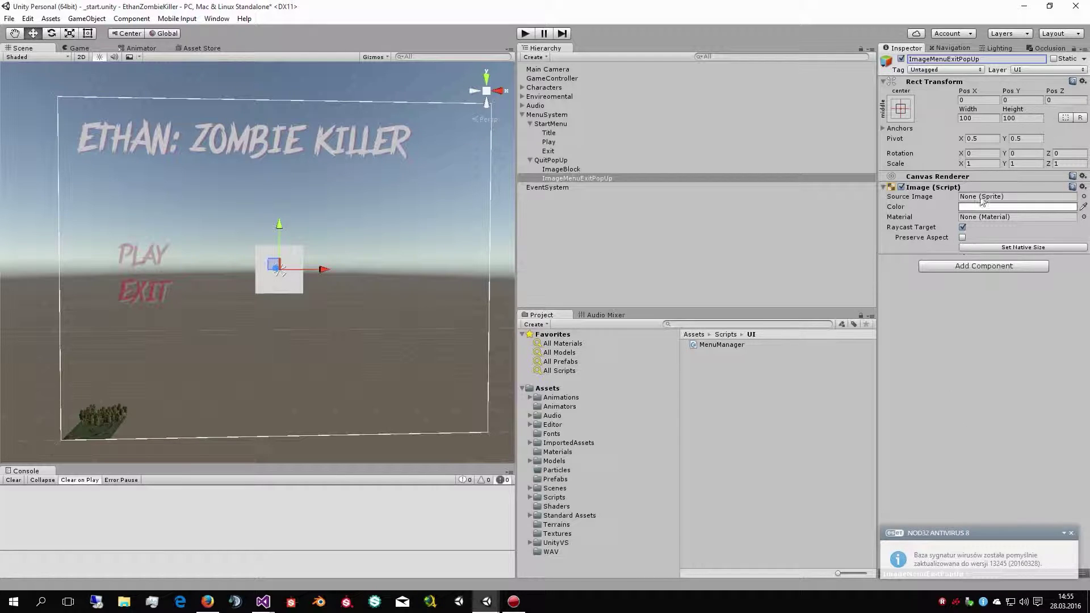
Set the ImageMenuExitPopUp Rect Transform to width 400 and height 200
left_click(963, 118)
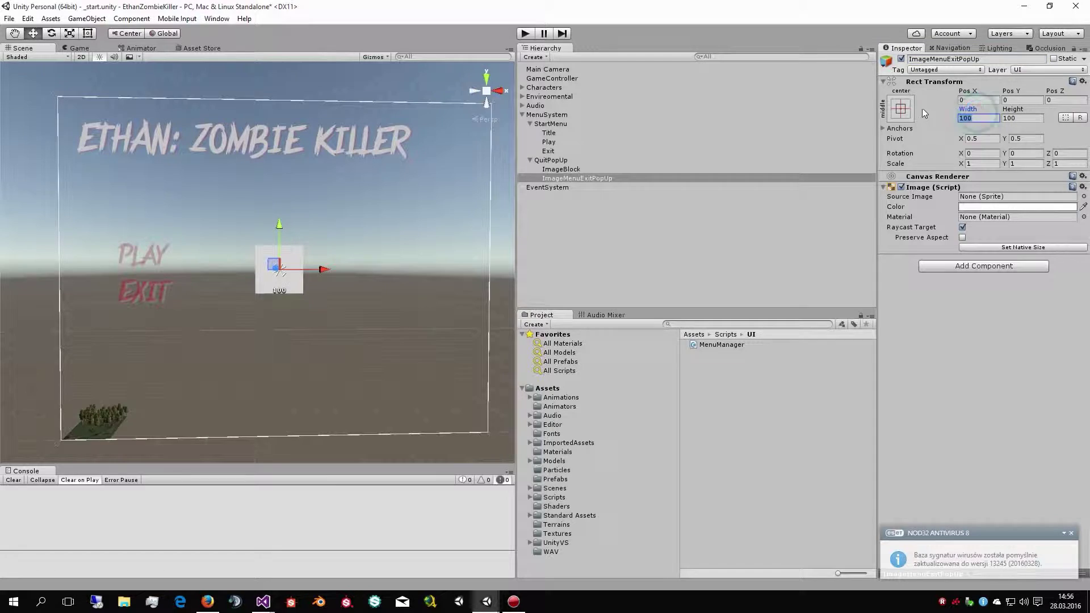
type("200")
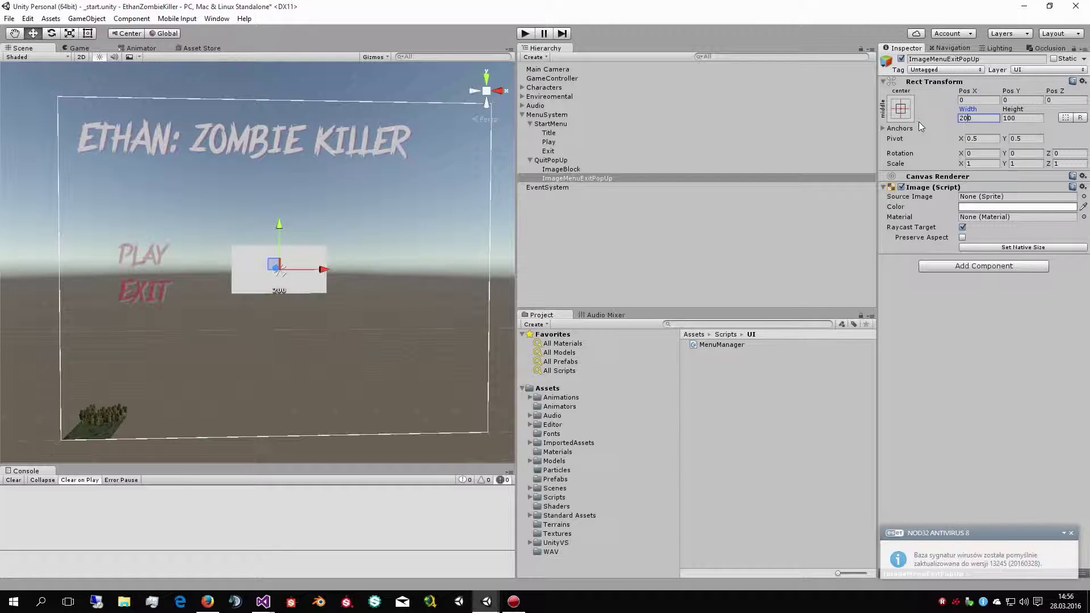
key("BackSpace")
type("3")
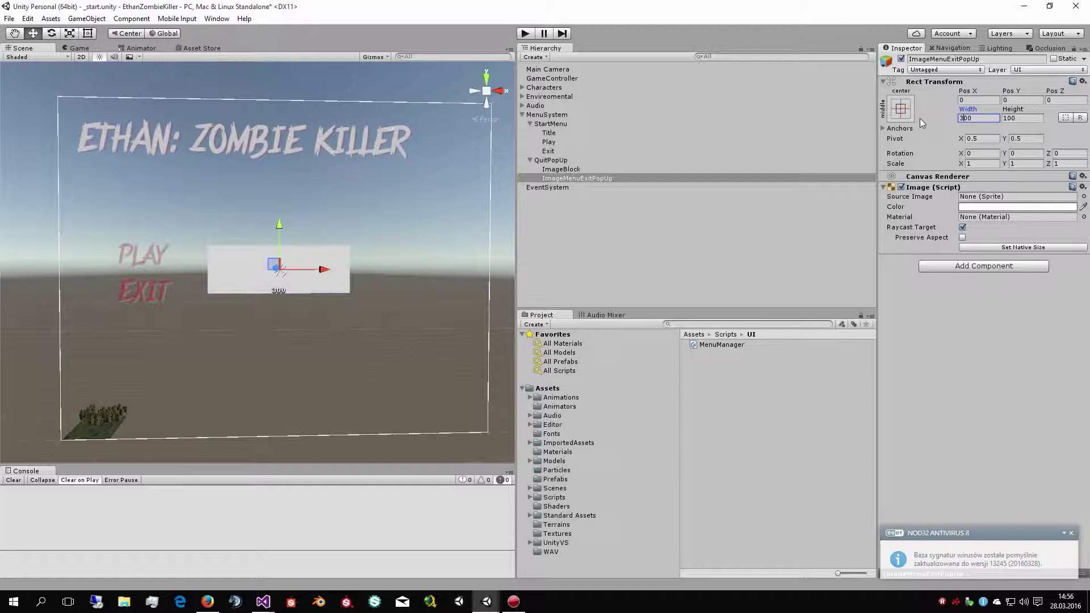
key("BackSpace")
type("4")
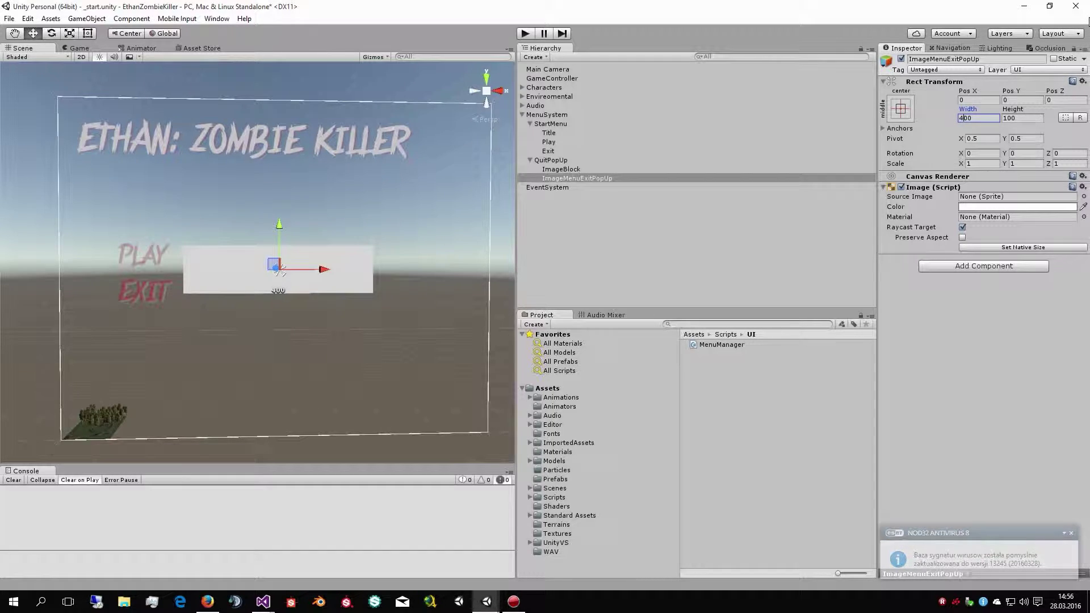
left_click(1022, 118)
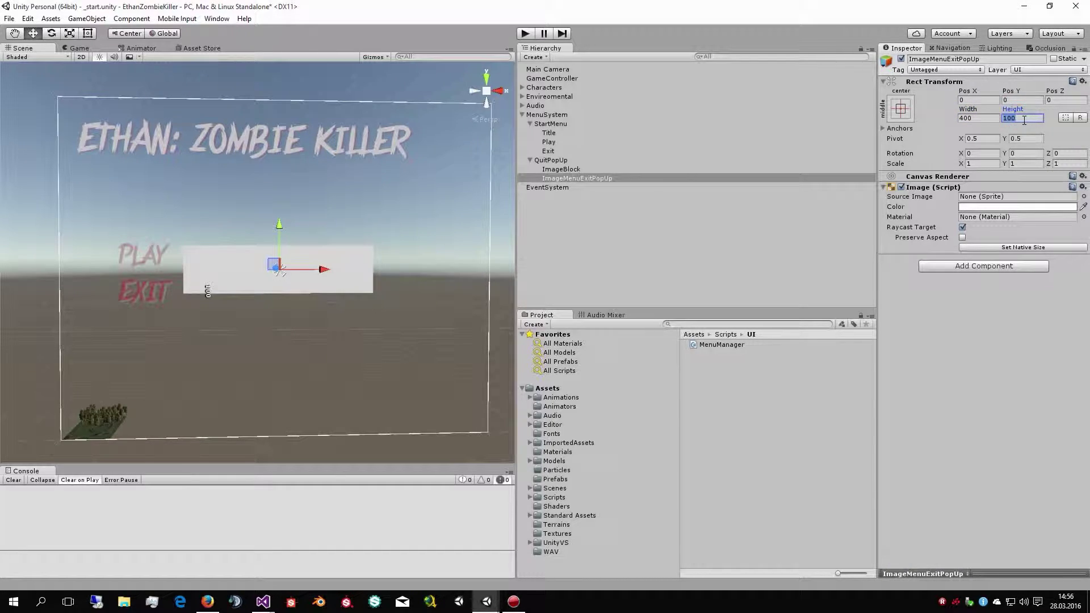
type("200")
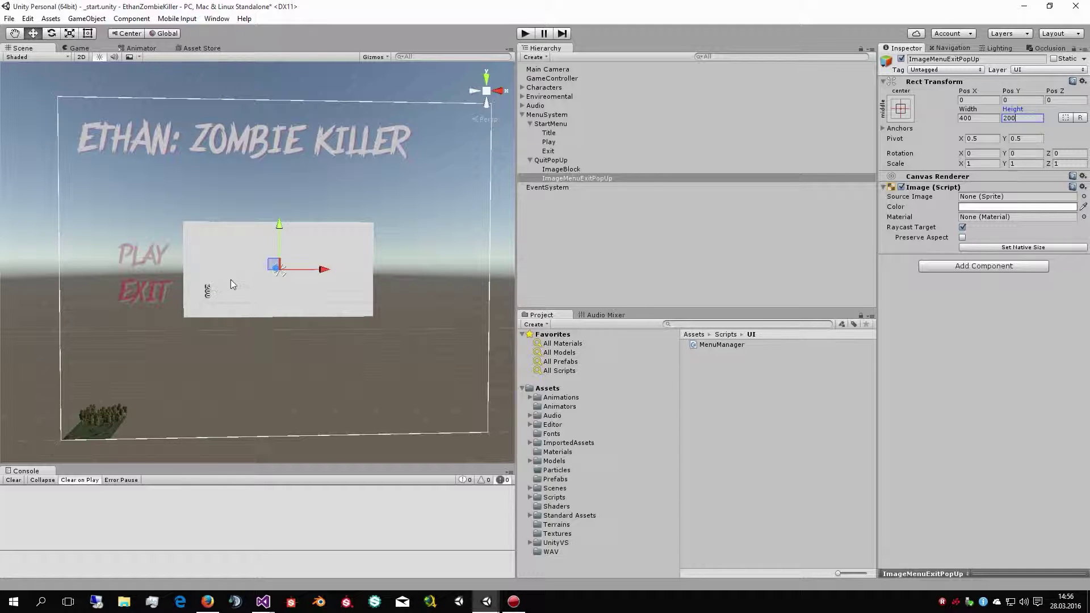
scroll(232, 265, "up", 5)
scroll(231, 265, "down", 3)
Set ImageMenuExitPopUp's colour alpha to 150 (FFFFFF96) for a semi-transparent white box
left_click(990, 207)
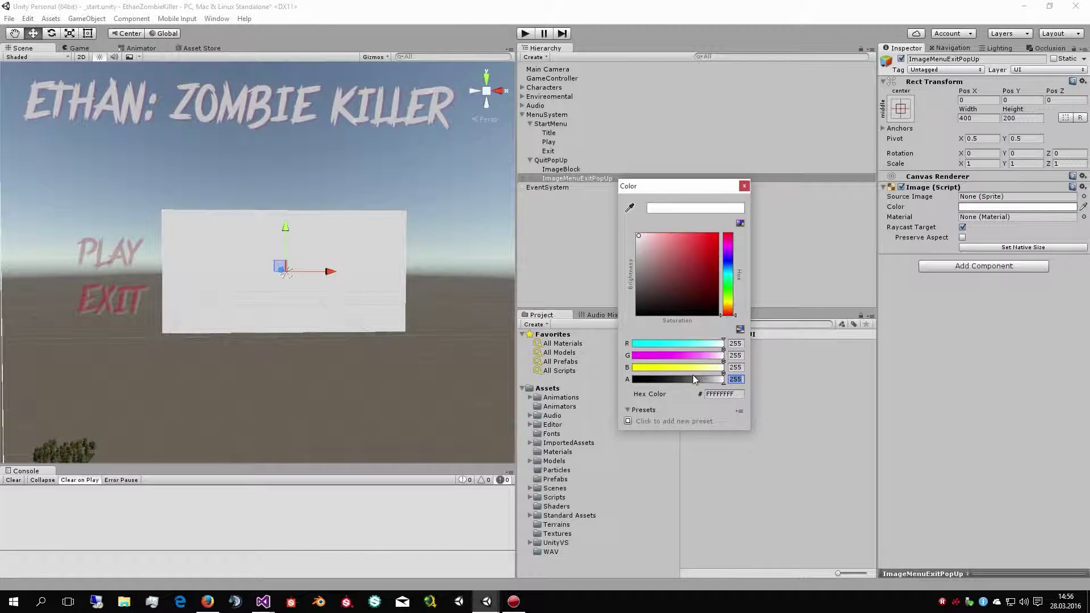
type("20")
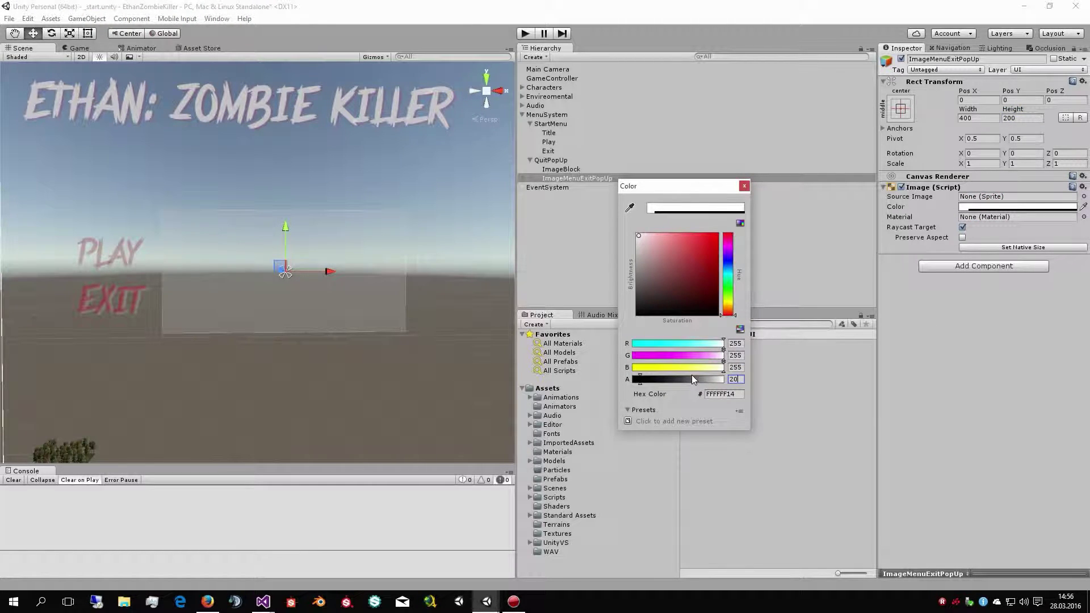
type("0")
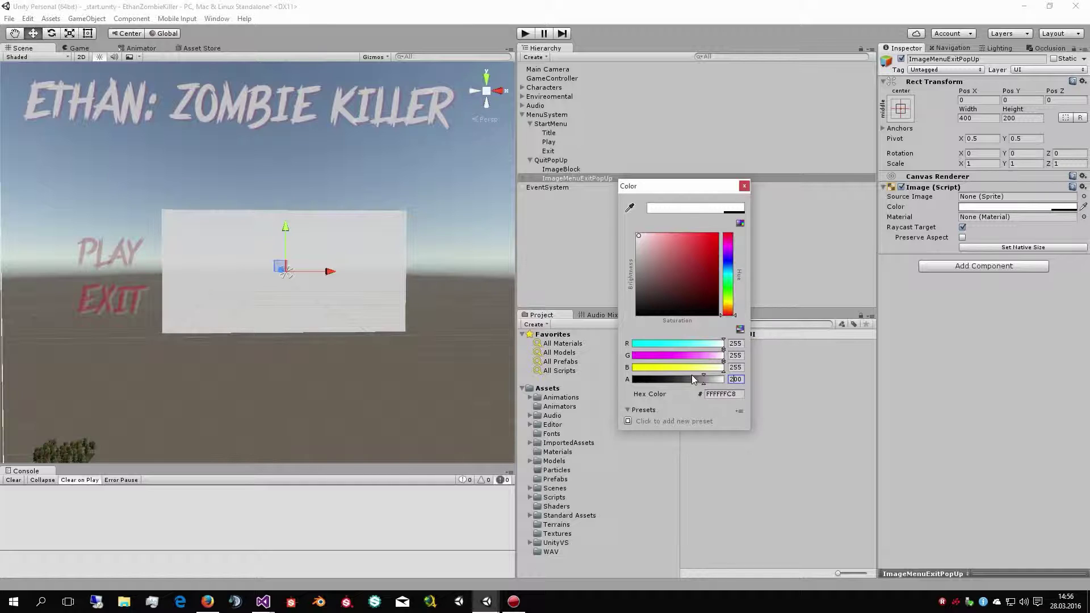
key("BackSpace")
key("BackSpace")
key("BackSpace")
type("150")
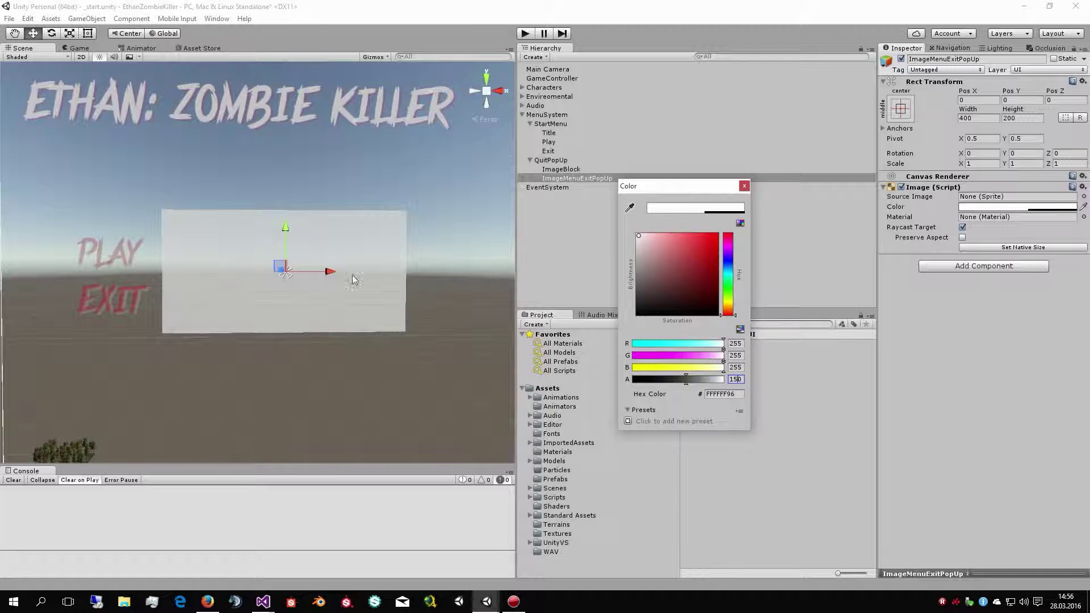
left_click(743, 186)
right_click(563, 177)
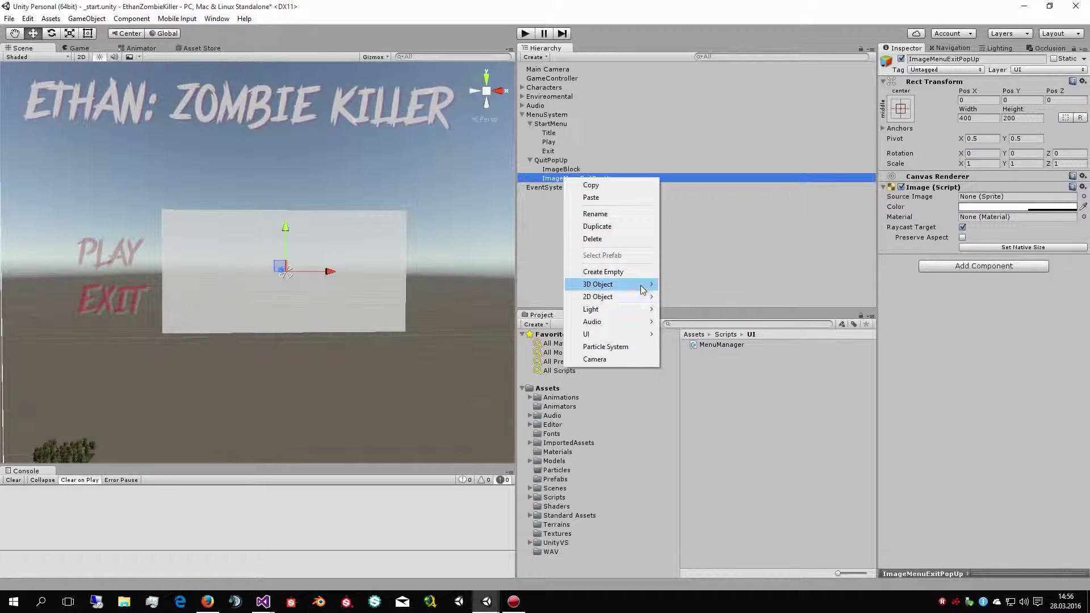
Add a 'New Text' UI Text under ImageMenuExitPopUp, anchored top-left at 200, -100
mouse_move(651, 286)
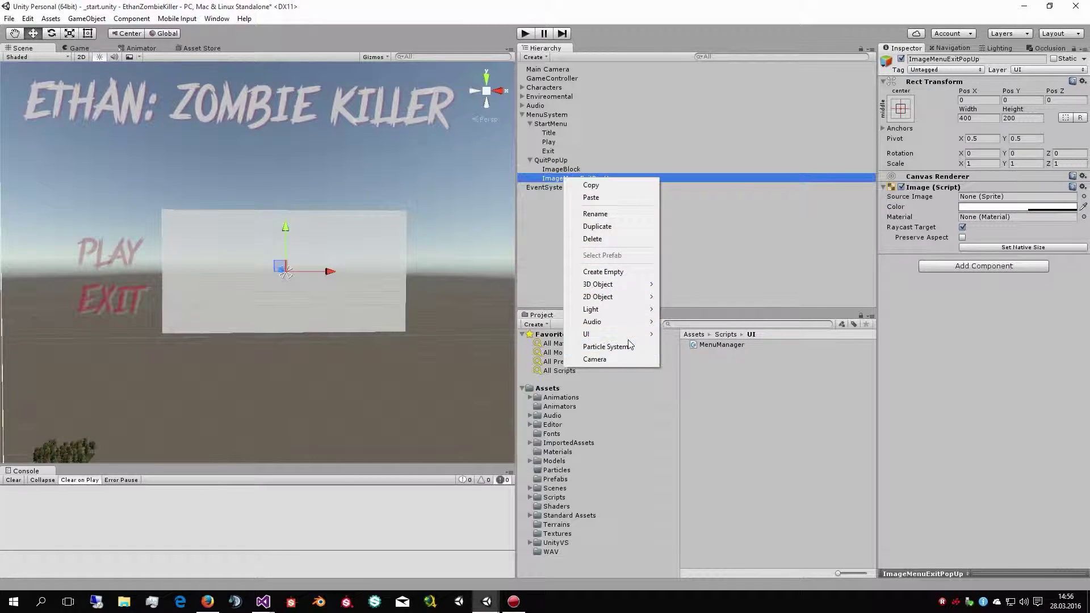
mouse_move(628, 336)
left_click(683, 334)
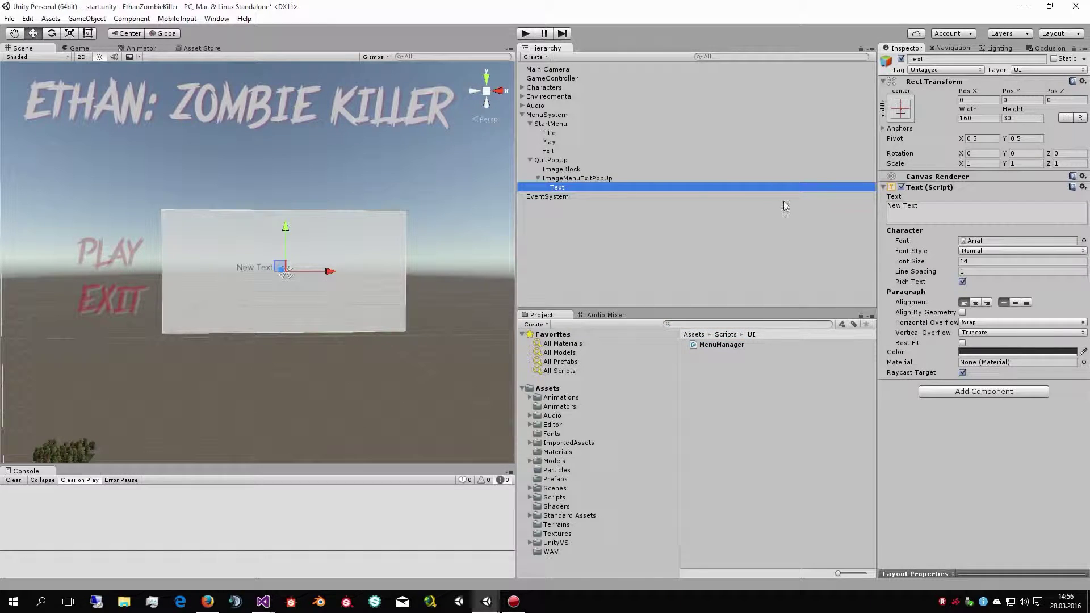
left_click(900, 108)
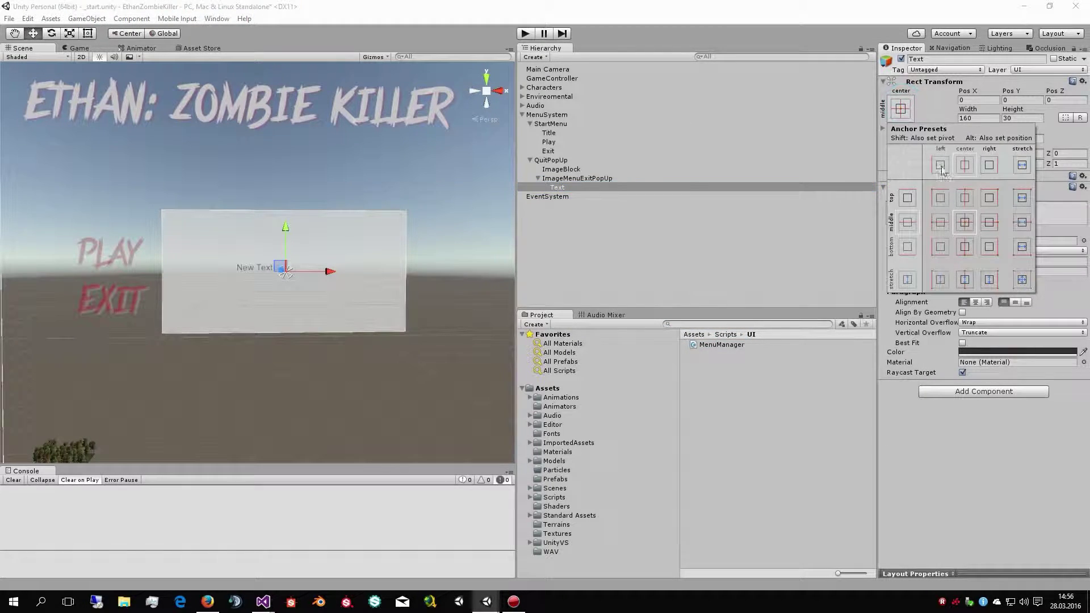
left_click(940, 198)
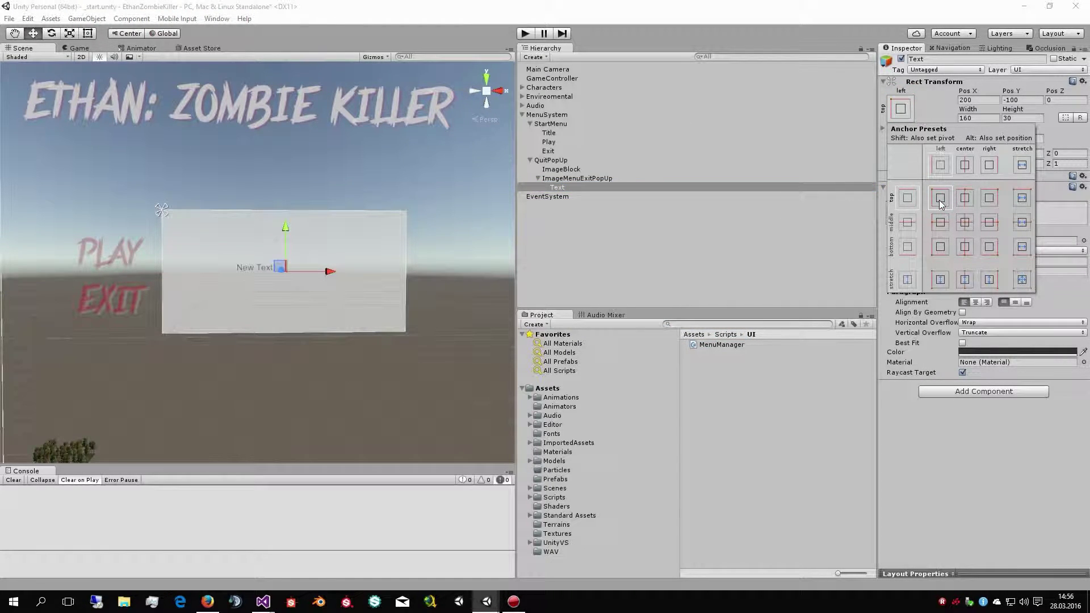
Snap the label to the panel's top-left and nudge it to about 101.1, -36.2
left_click(938, 200, "alt")
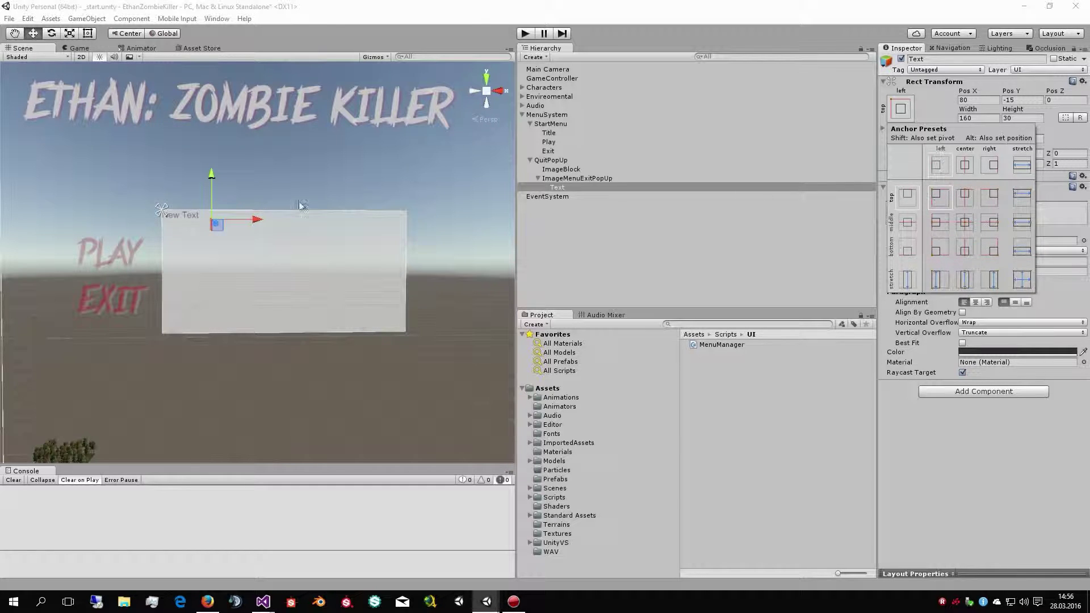
left_click(211, 178)
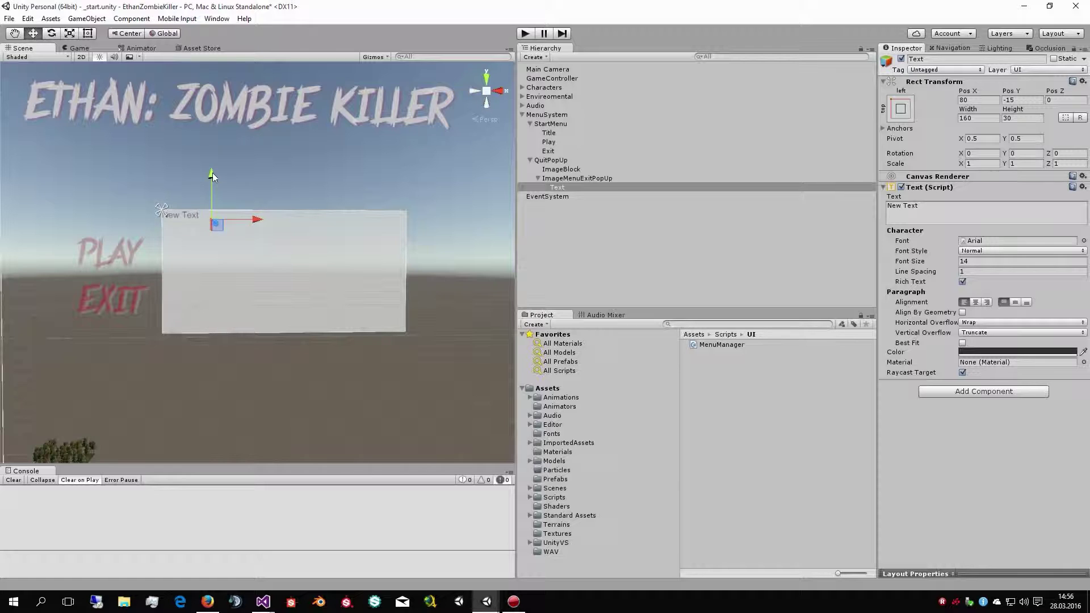
left_click_drag(253, 221, 267, 235)
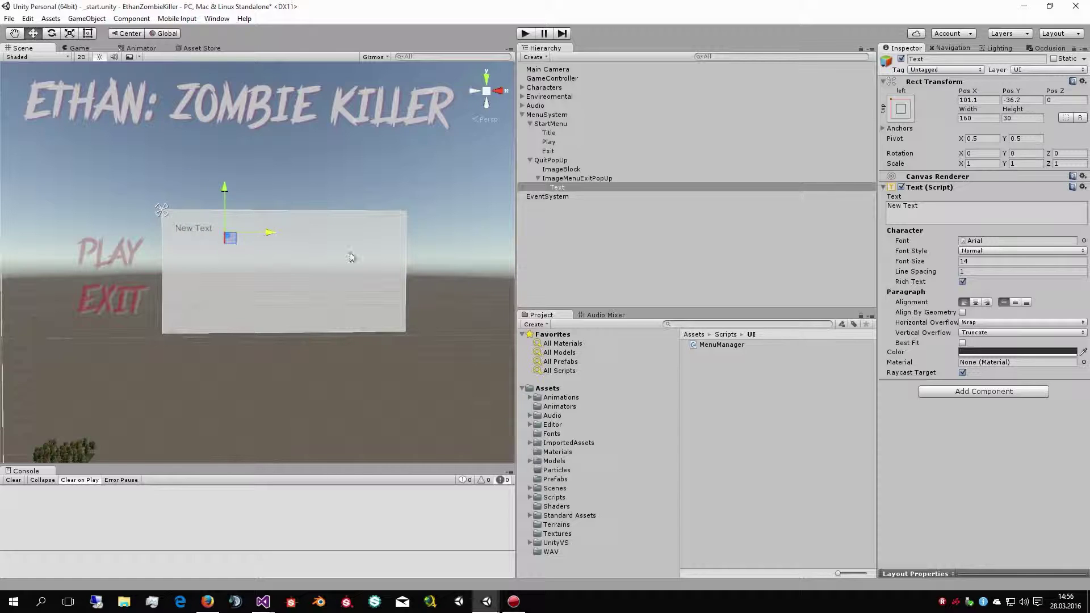
Set the label's font to Frankentype and its colour to dark red (900404FF)
left_click(1084, 240)
double_click(176, 154)
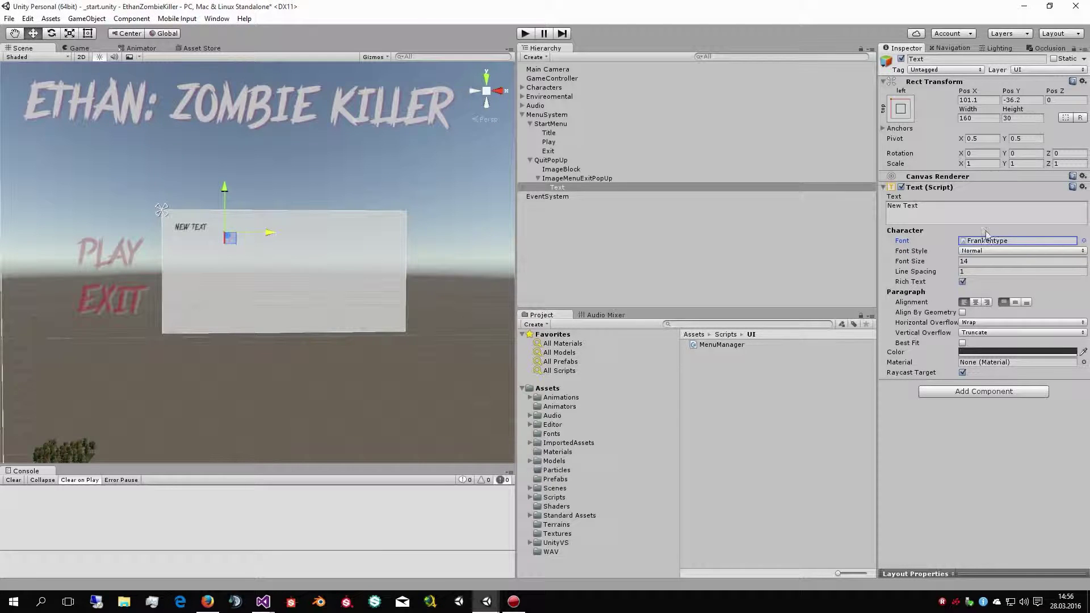
left_click(997, 352)
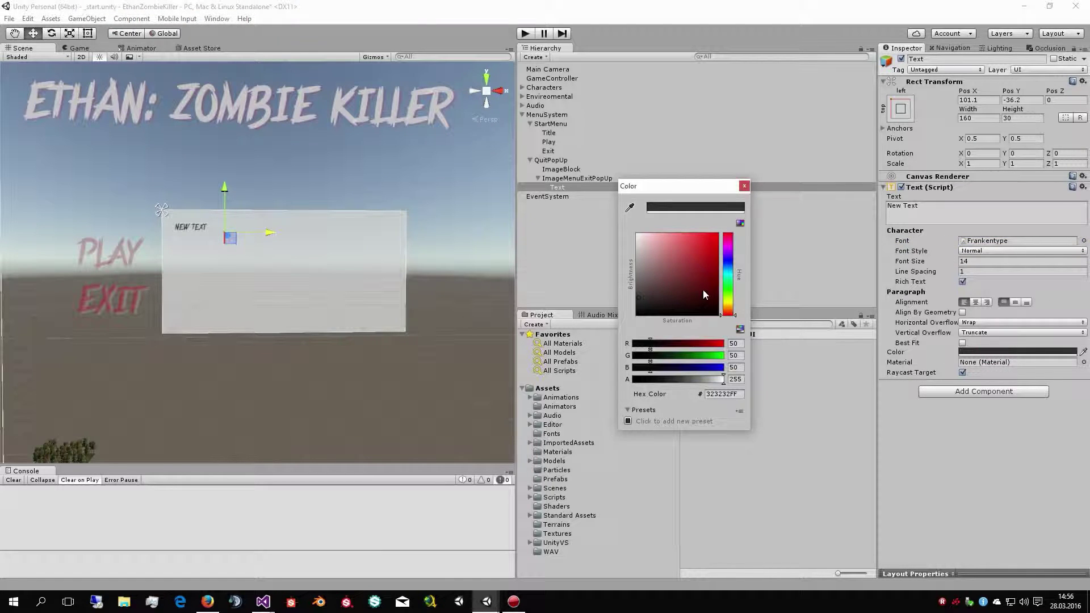
left_click(713, 268)
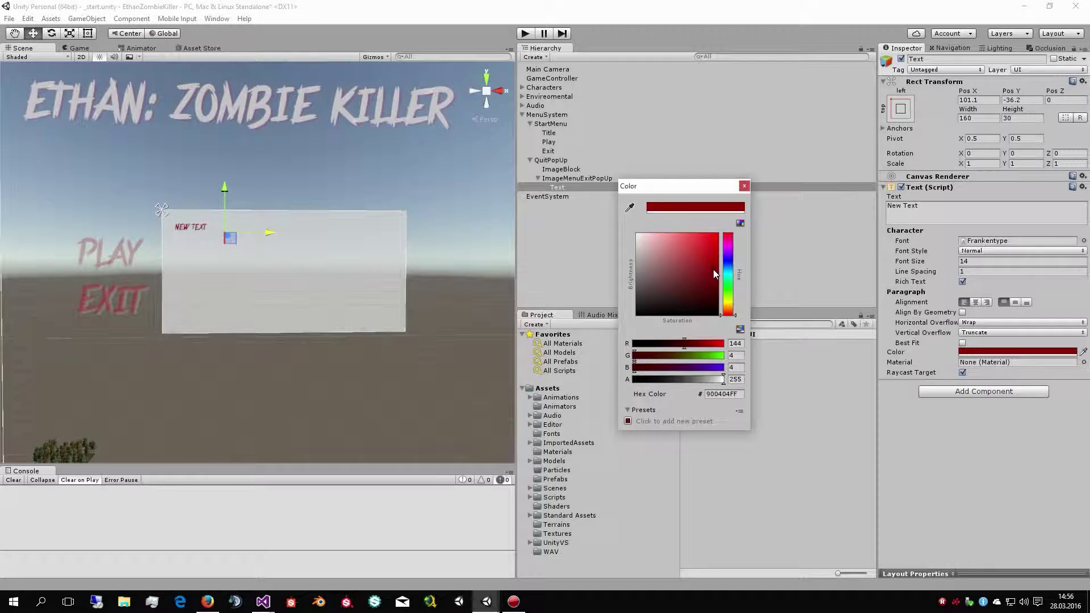
left_click(743, 186)
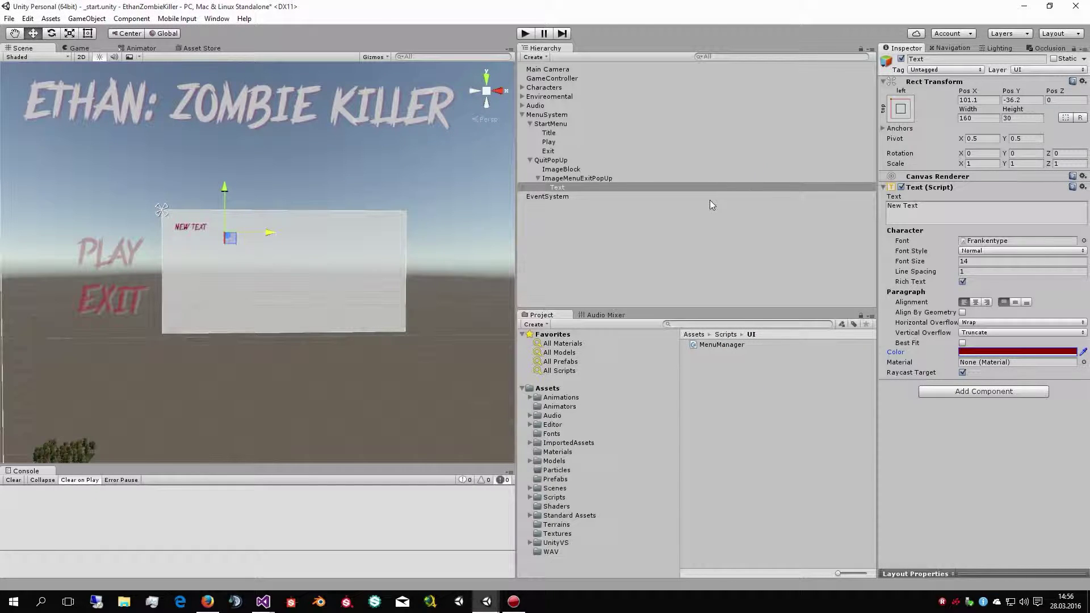
Rename the label QuitText and set its text to 'Are you sure you want to quit ?'
left_click(935, 59)
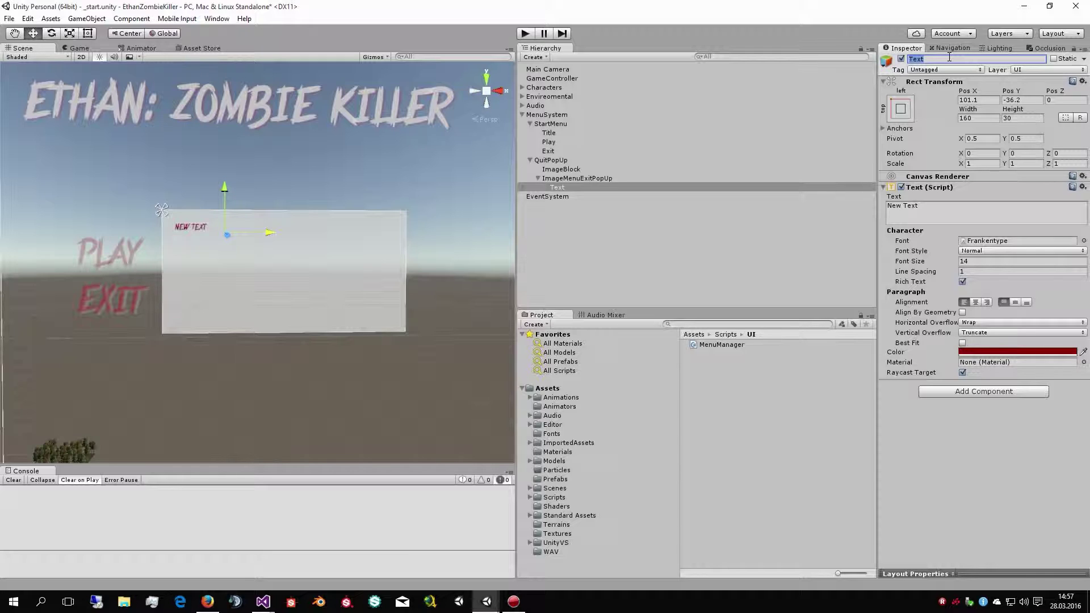
type("Q")
type("Te")
double_click(912, 205)
key("ctrl+a")
key("BackSpace")
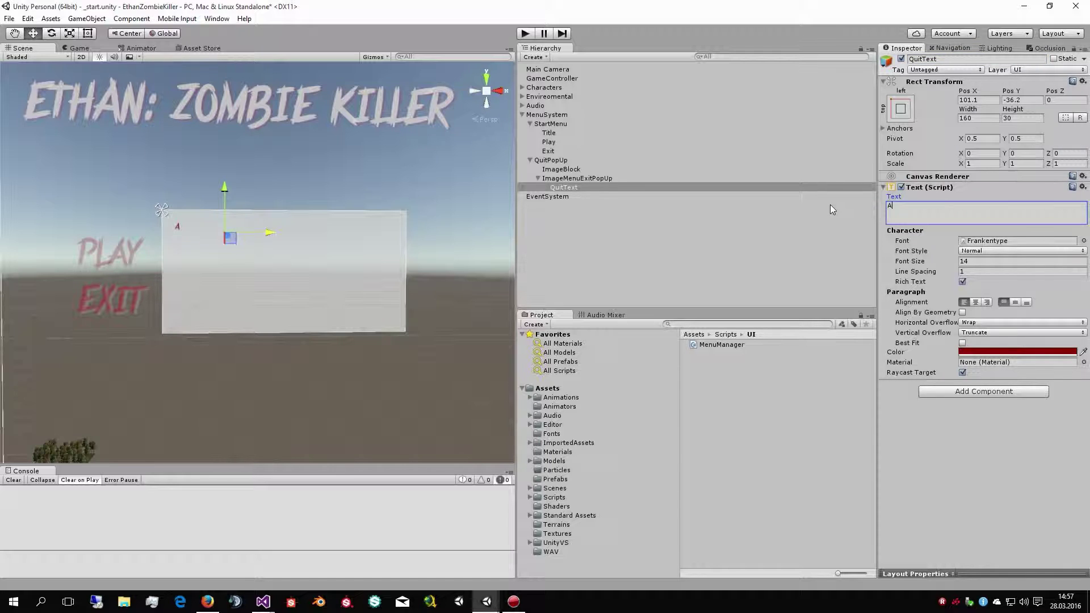
type("Are ")
type("yo")
type("u s")
type("h")
type("u")
key("BackSpace")
key("BackSpace")
type("ure ")
type("y")
type("ou want")
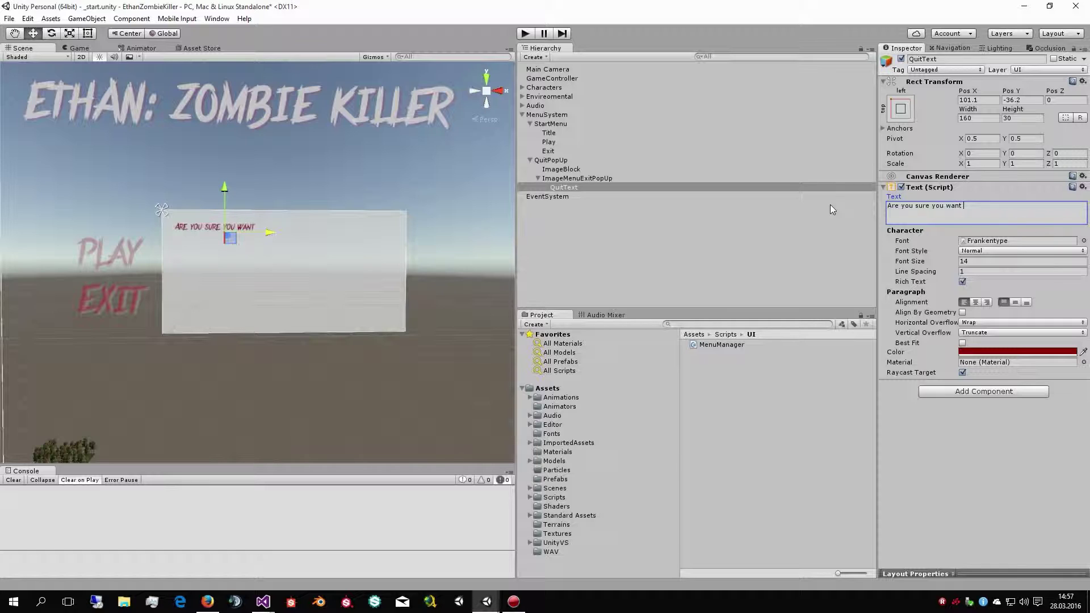
type(" to quit")
type(" ?")
Set the question's font size to 30 with centred alignment
left_click(980, 261)
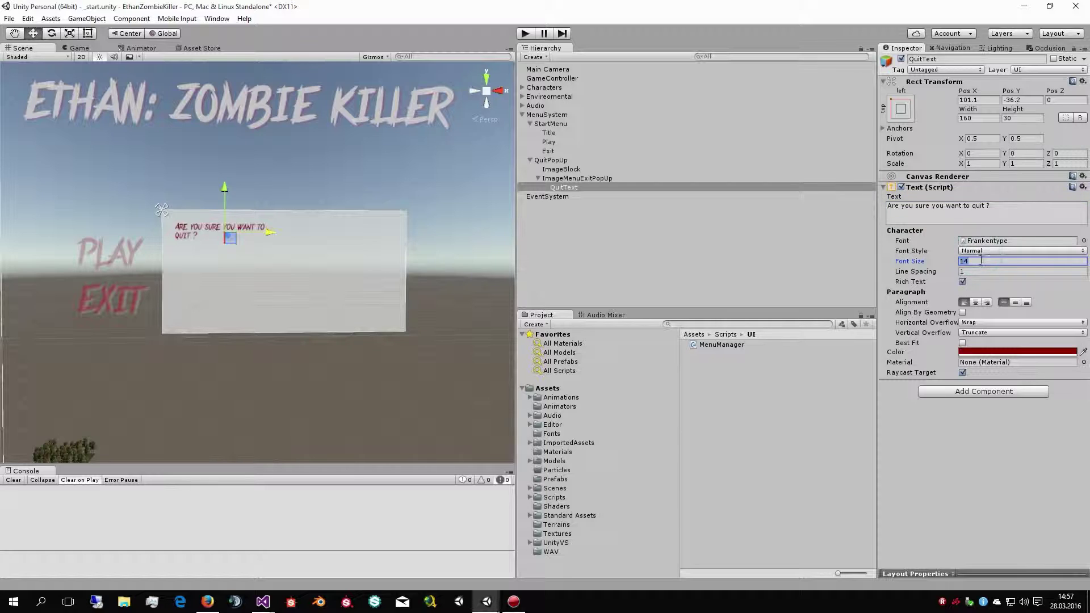
type("30")
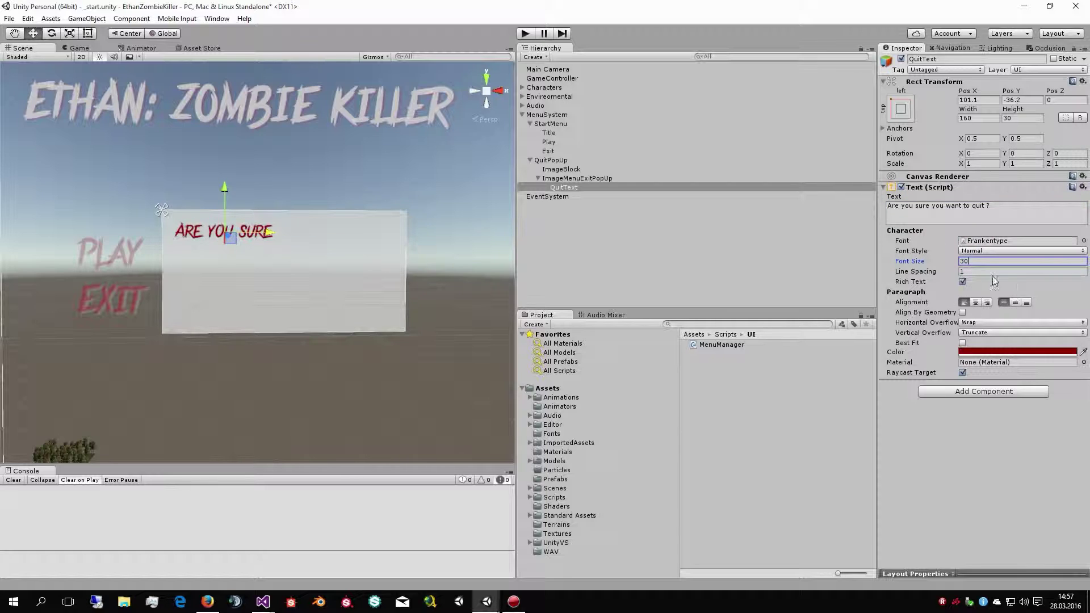
left_click(975, 302)
left_click(1016, 302)
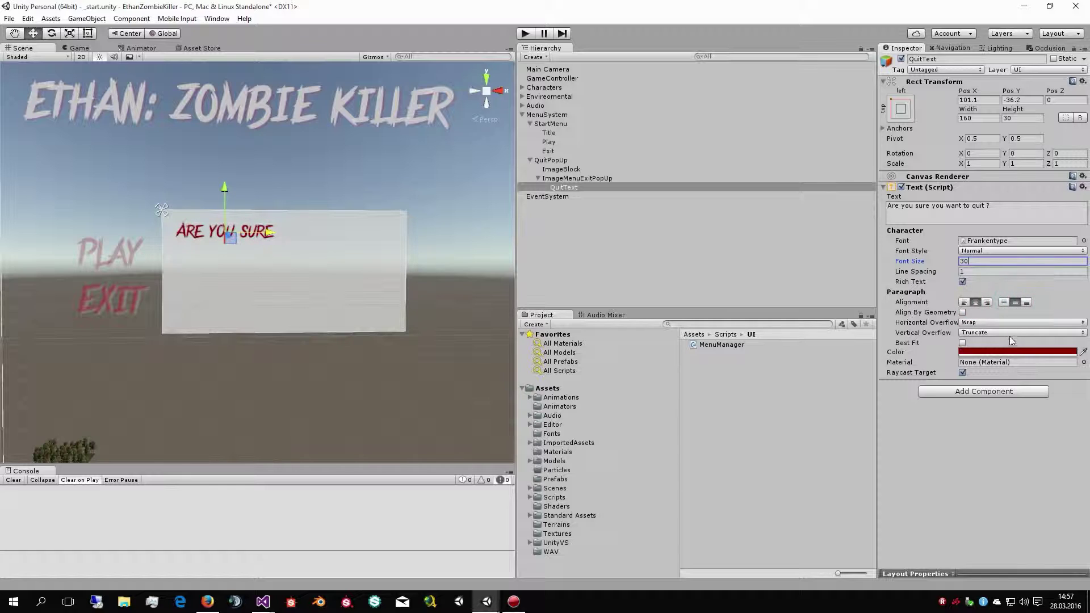
Set Horizontal Overflow to Wrap and Vertical Overflow to Overflow, spreading the question over three lines
left_click(965, 323)
left_click(987, 344)
left_click(988, 332)
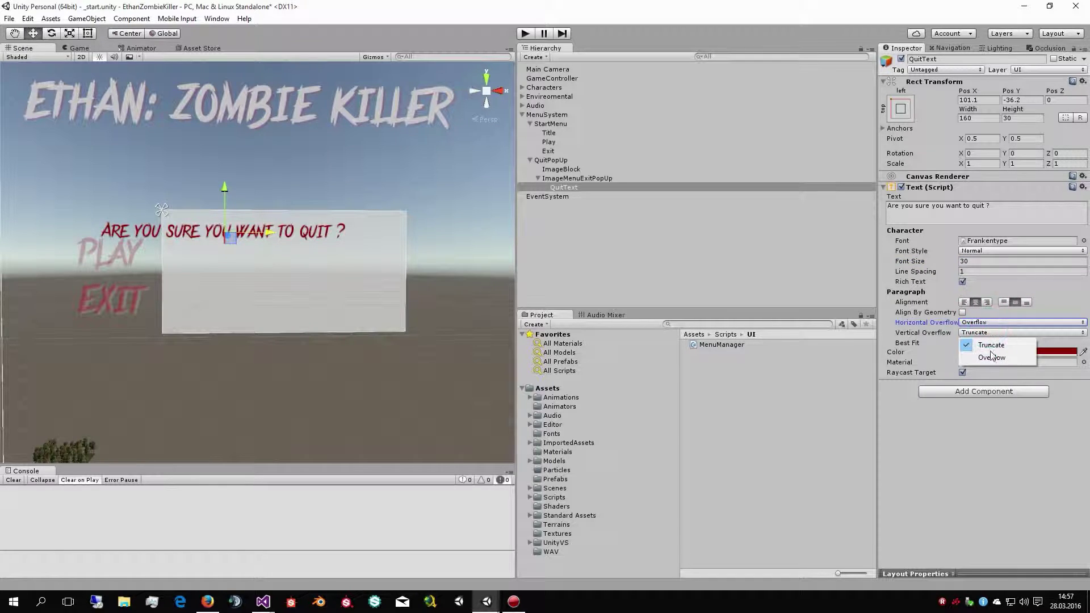
left_click(992, 356)
left_click_drag(269, 231, 329, 231)
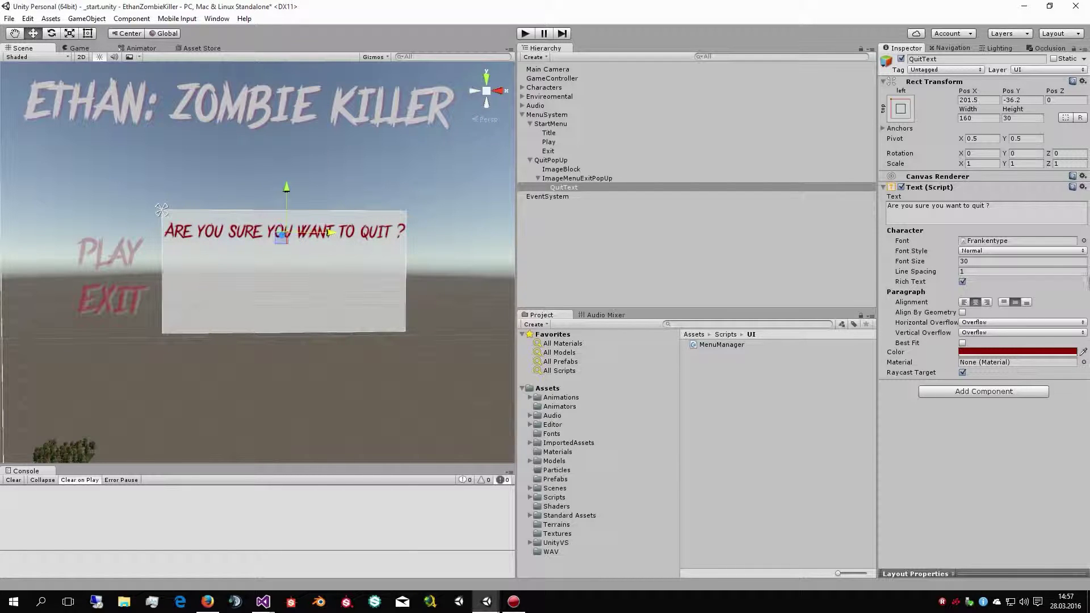
left_click(991, 332)
left_click(987, 345)
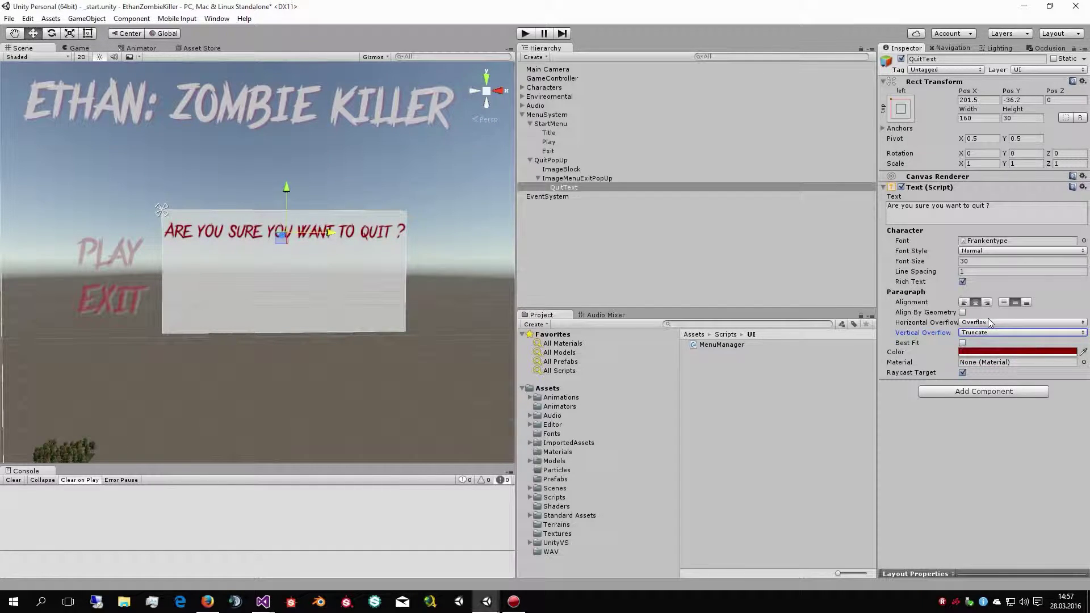
left_click(989, 322)
left_click(990, 333)
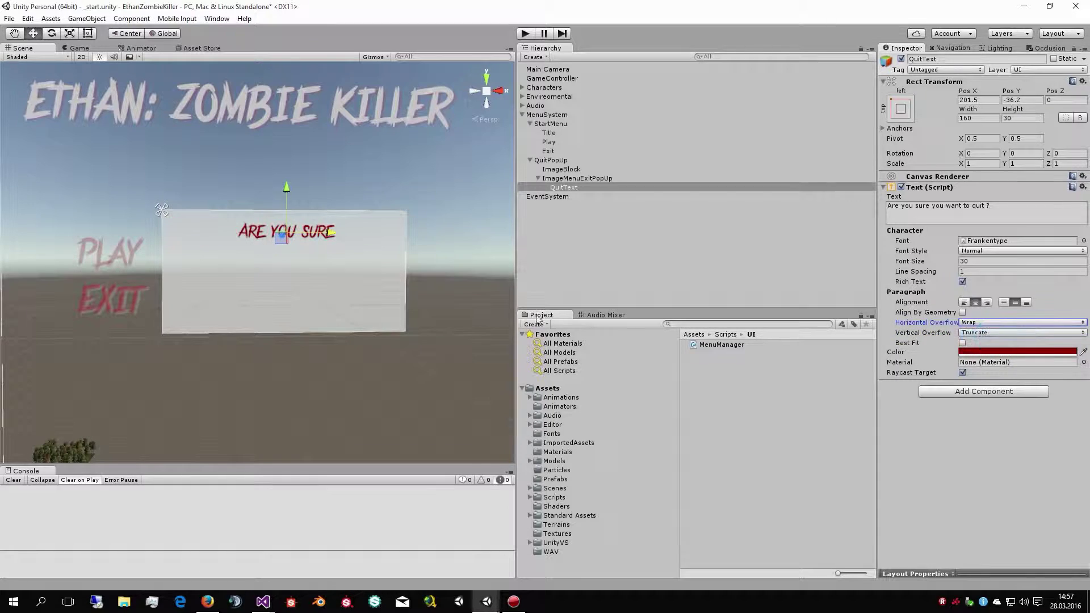
left_click(978, 332)
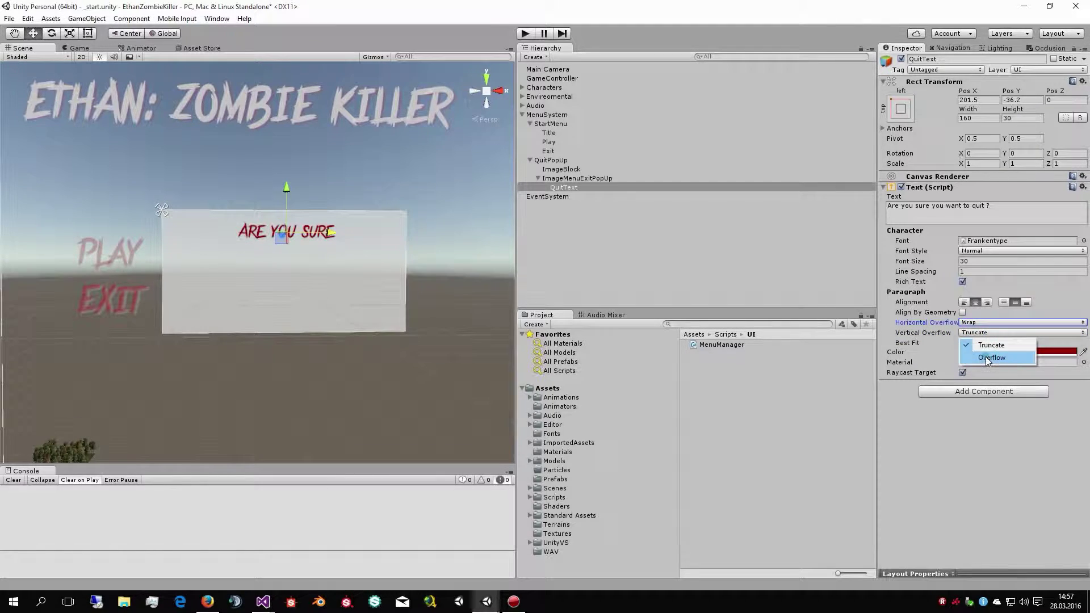
left_click(987, 357)
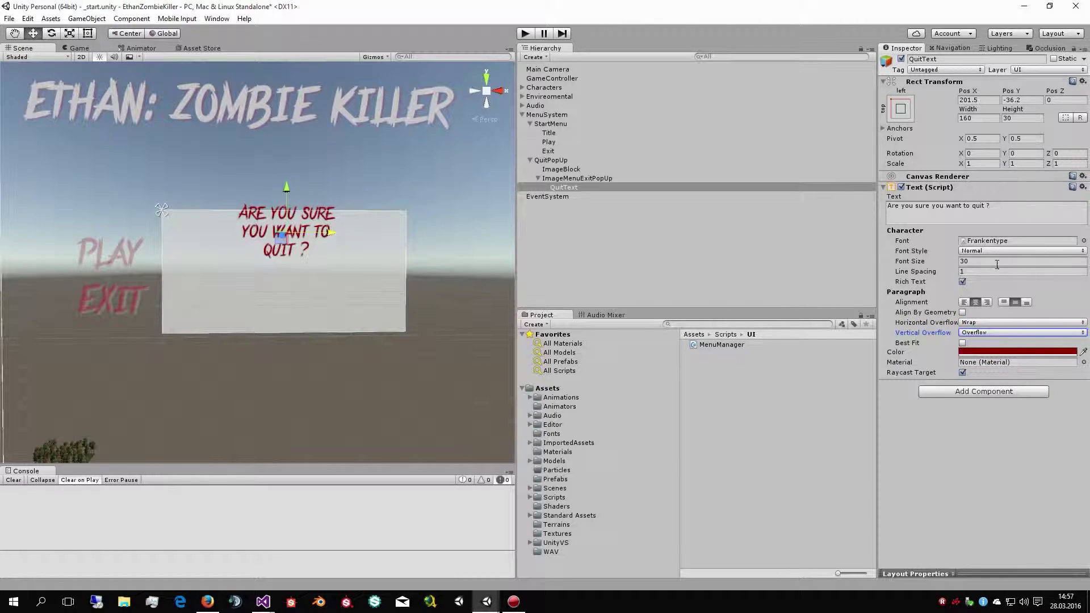
left_click(1019, 118)
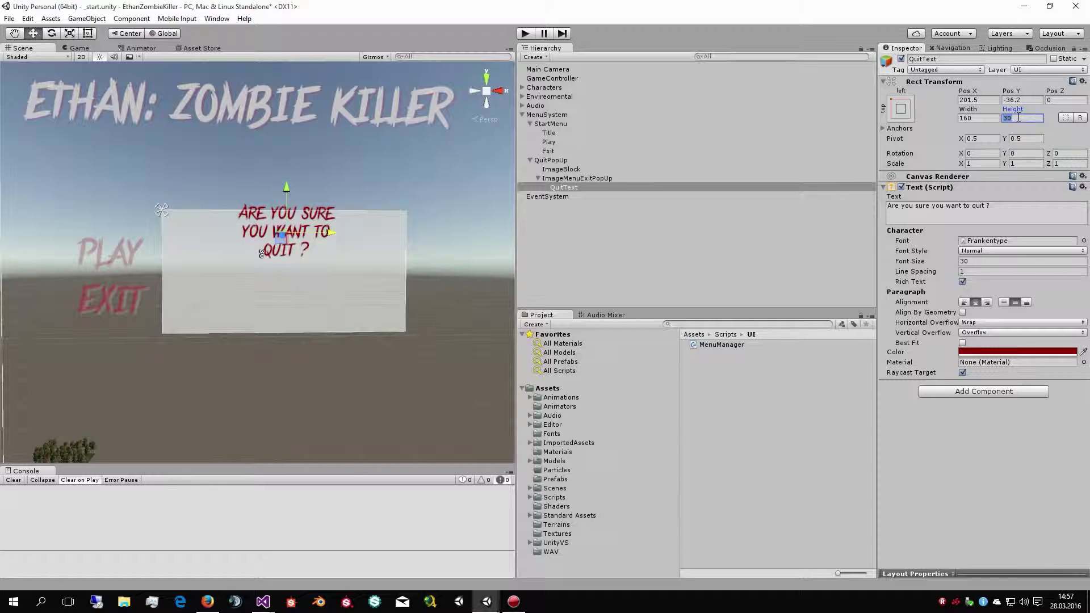
Set QuitText's width to 350
left_click(575, 178)
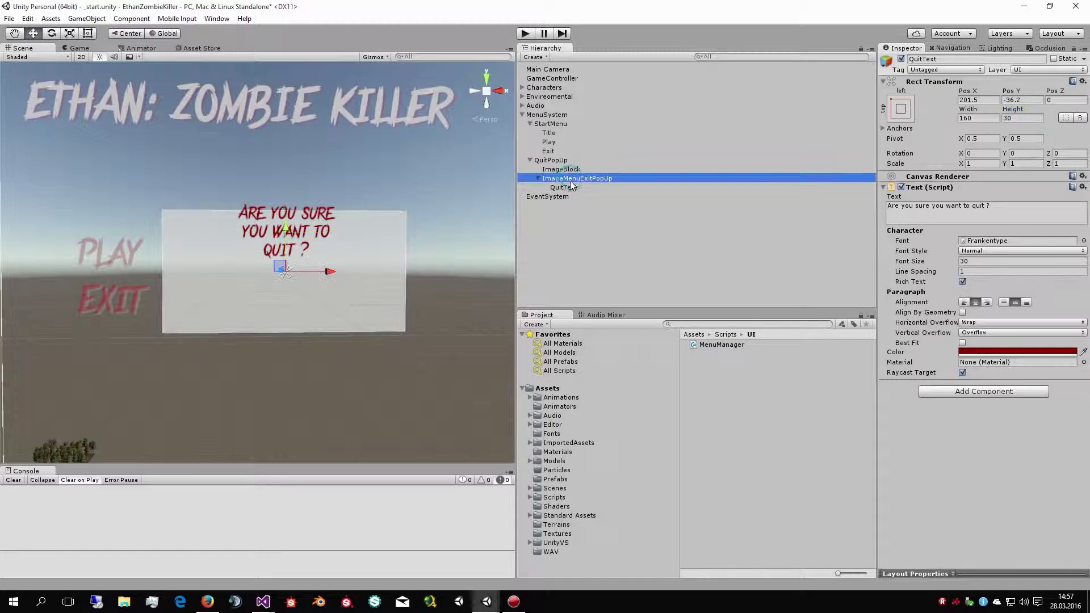
left_click(566, 187)
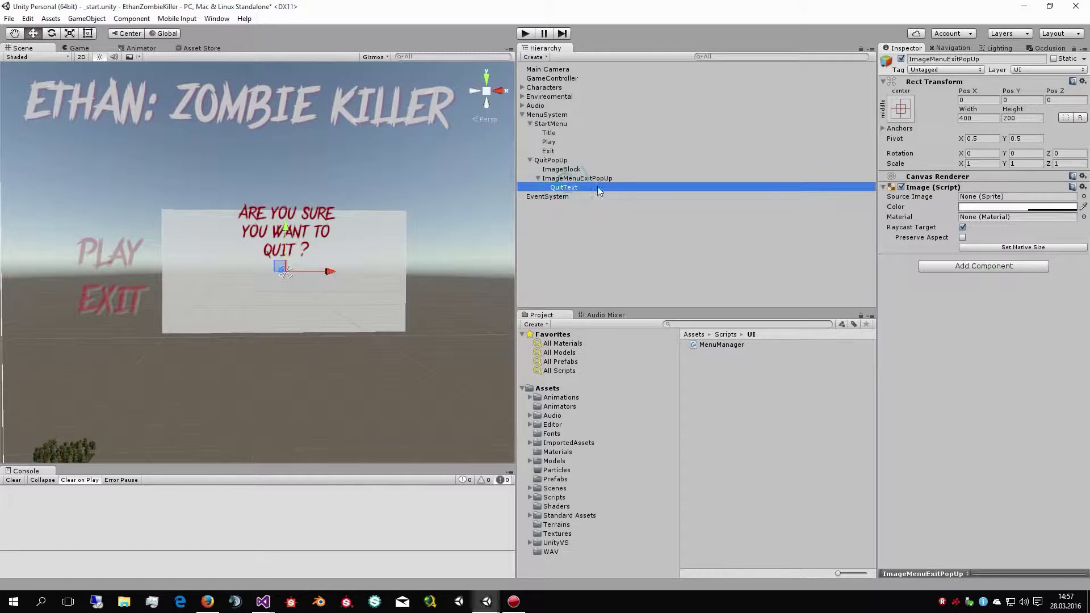
left_click(969, 119)
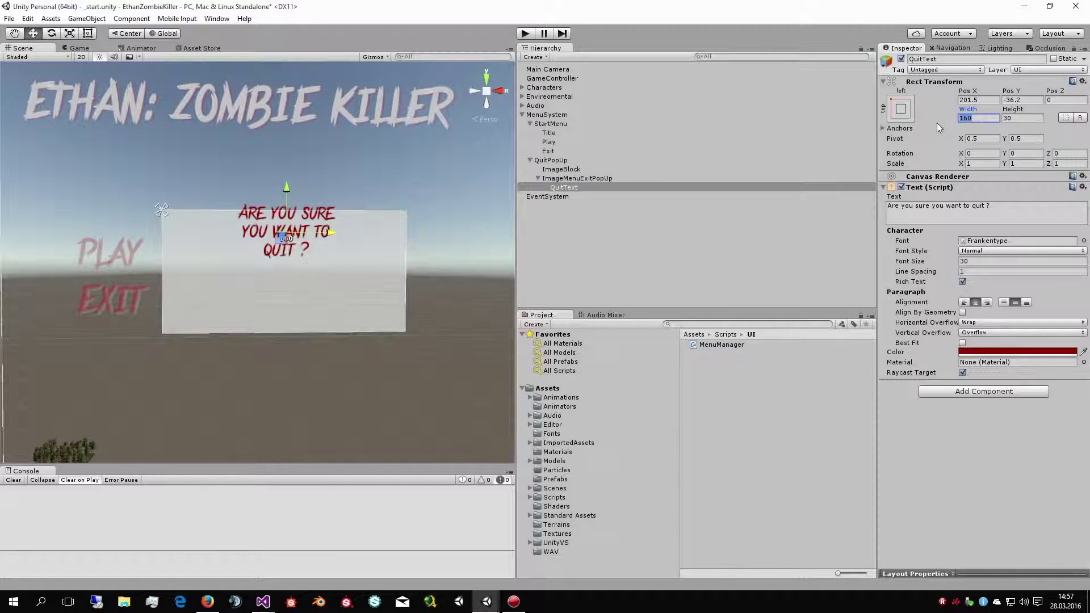
type("350")
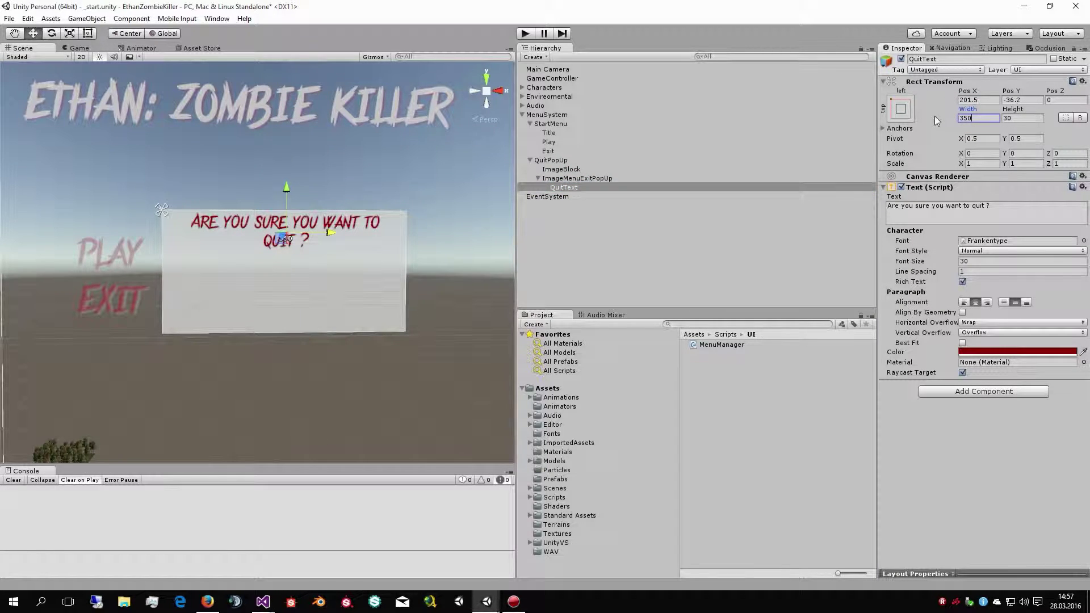
left_click_drag(287, 187, 286, 195)
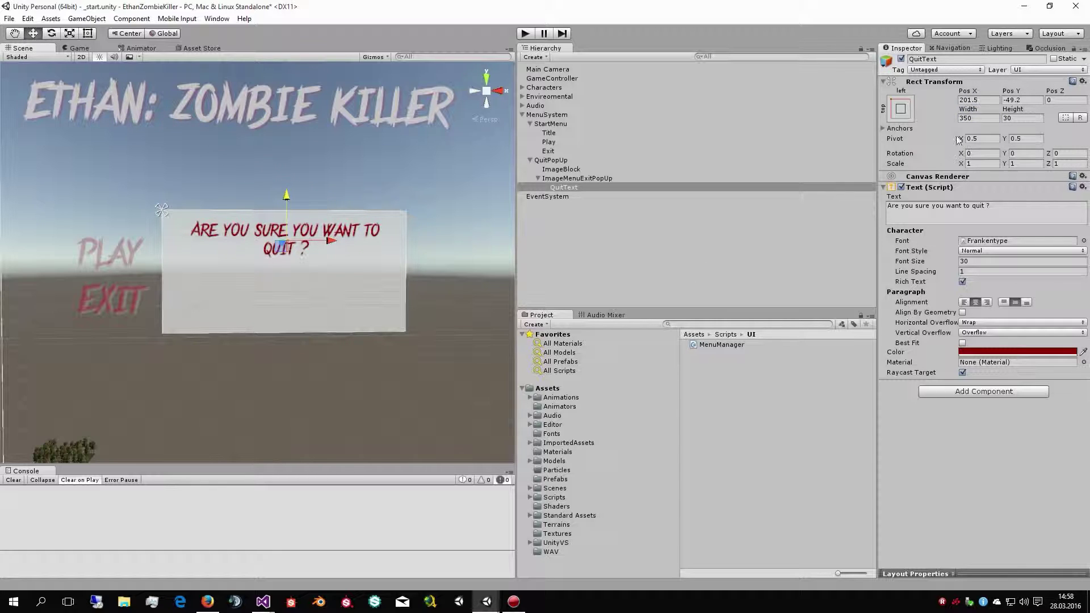
Anchor and pivot QuitText at top centre and move it to 0, -44.5 below the panel's top
left_click(901, 108)
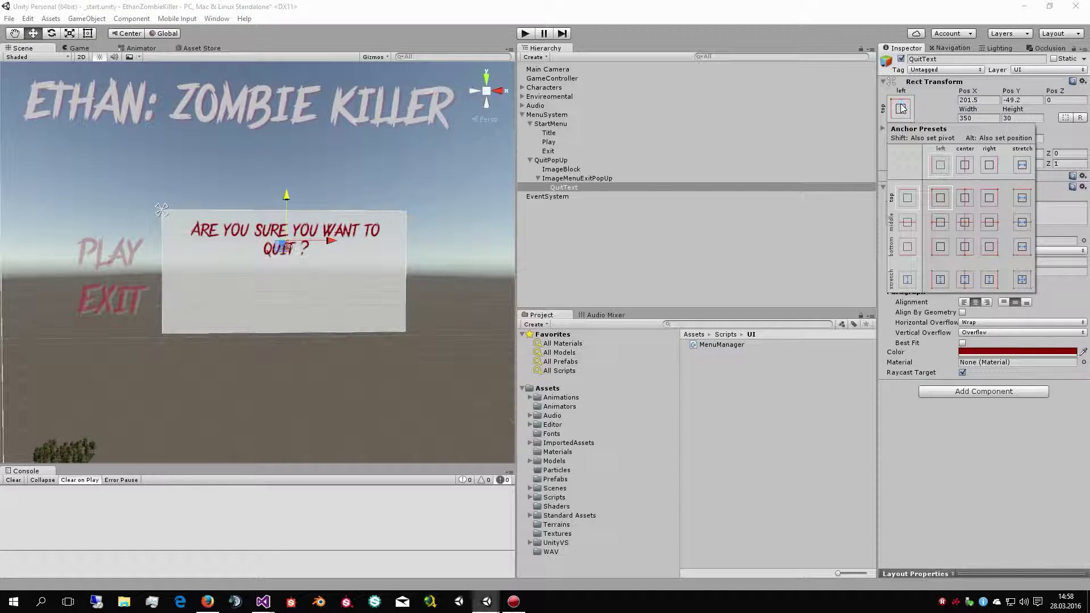
left_click(963, 224)
key("alt")
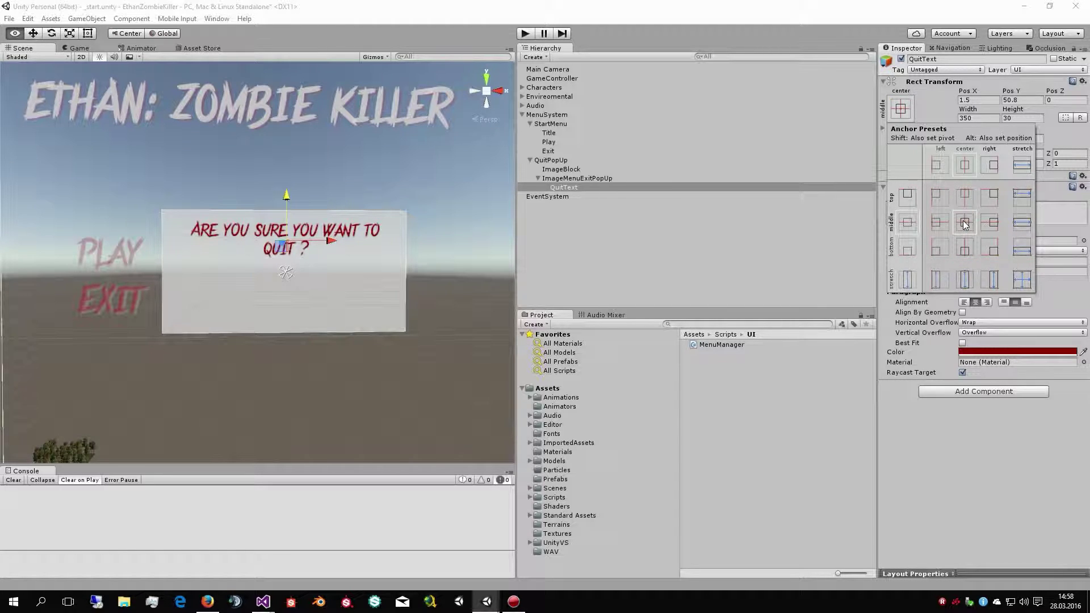
left_click(963, 200, "alt")
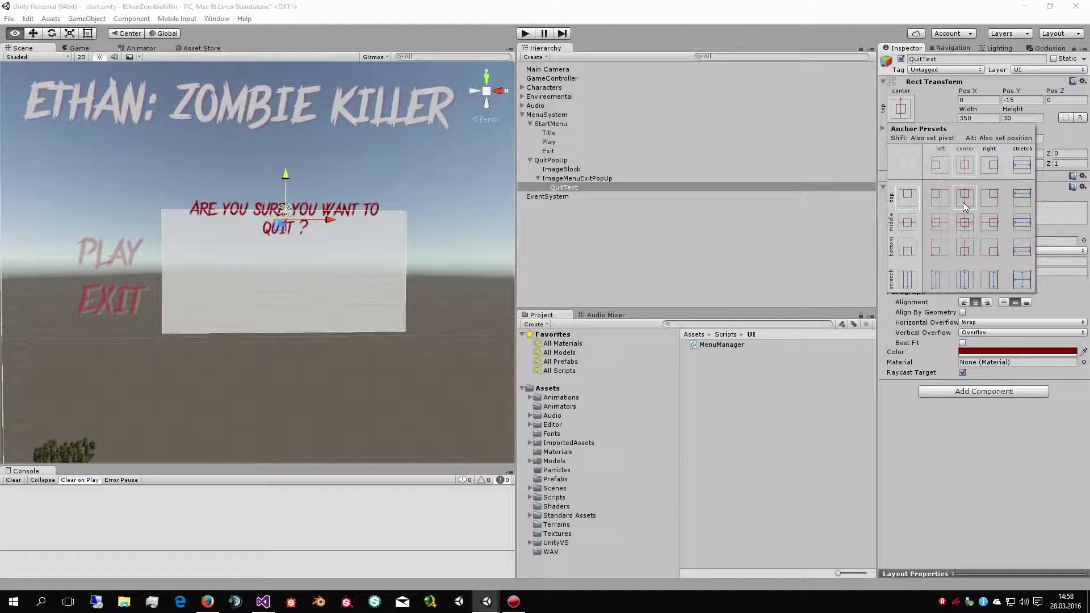
left_click(286, 172)
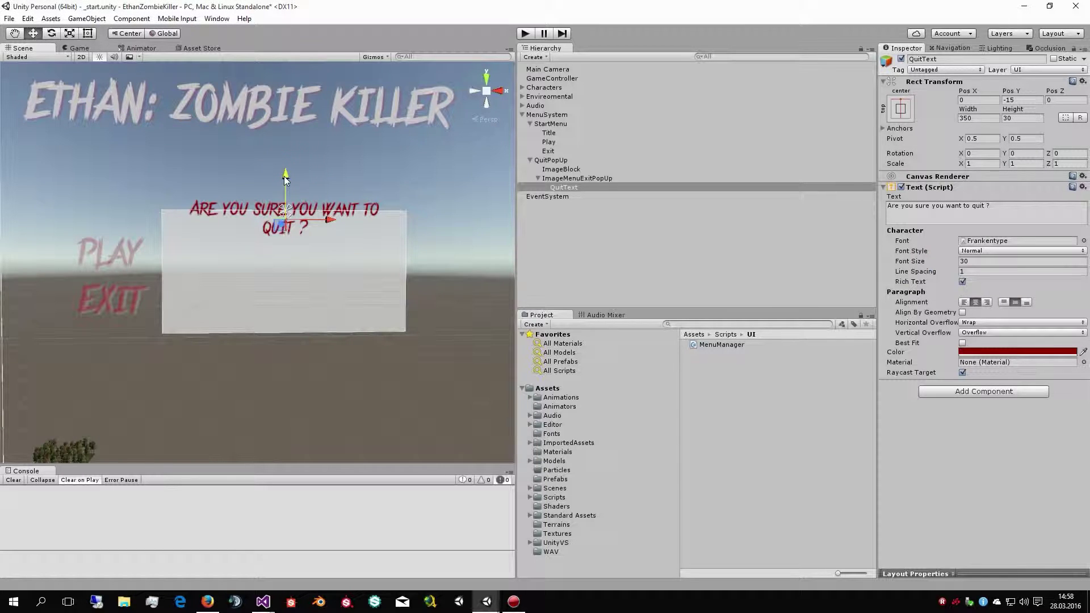
left_click(900, 109)
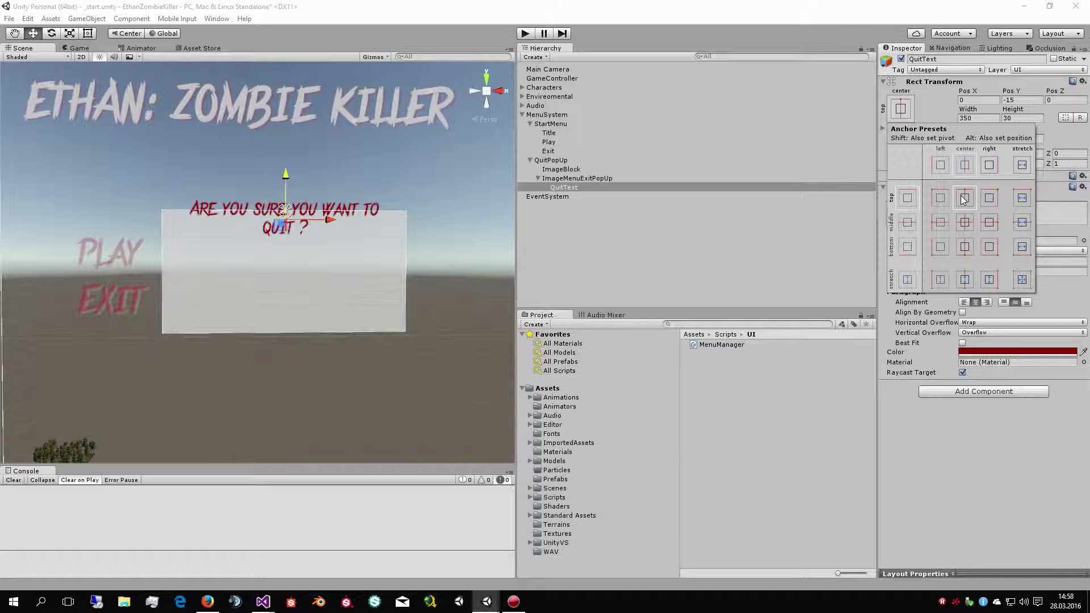
key("shift")
left_click(965, 198, "shift")
key("alt")
left_click(285, 187)
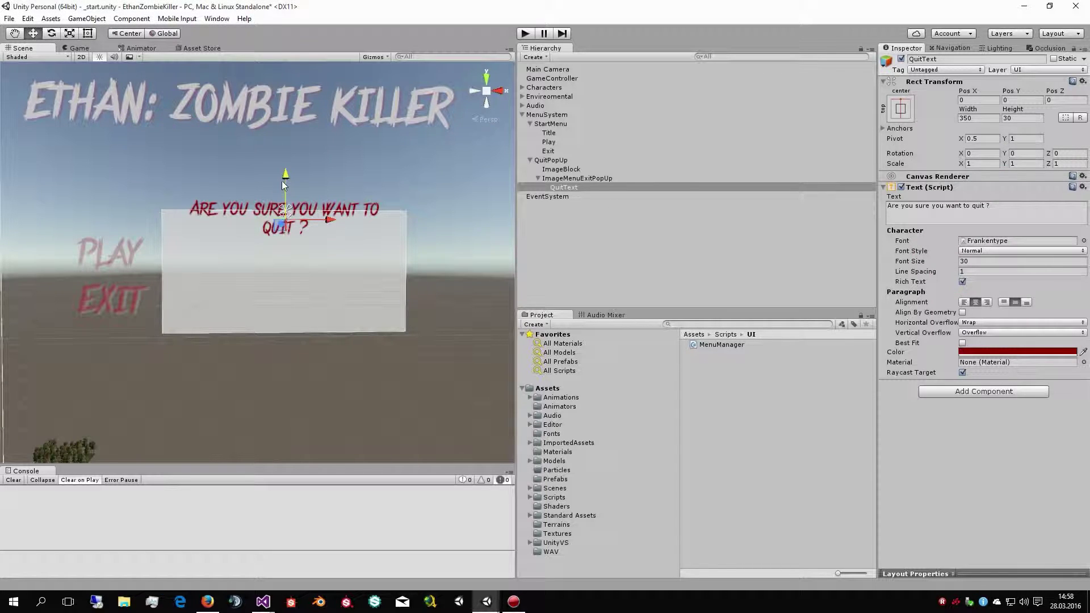
left_click_drag(284, 185, 285, 209)
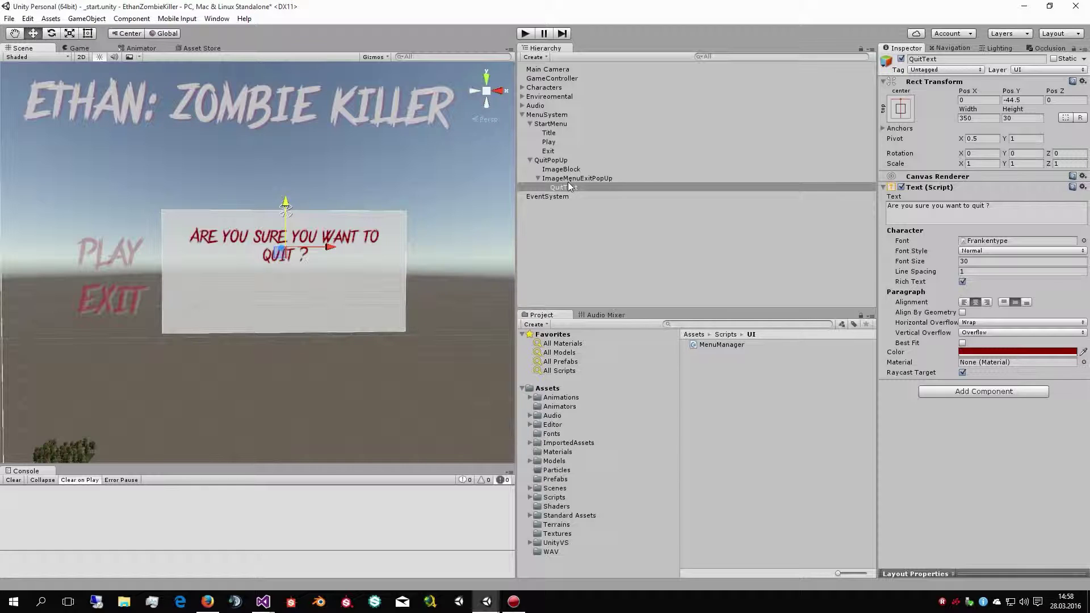
left_click(883, 188)
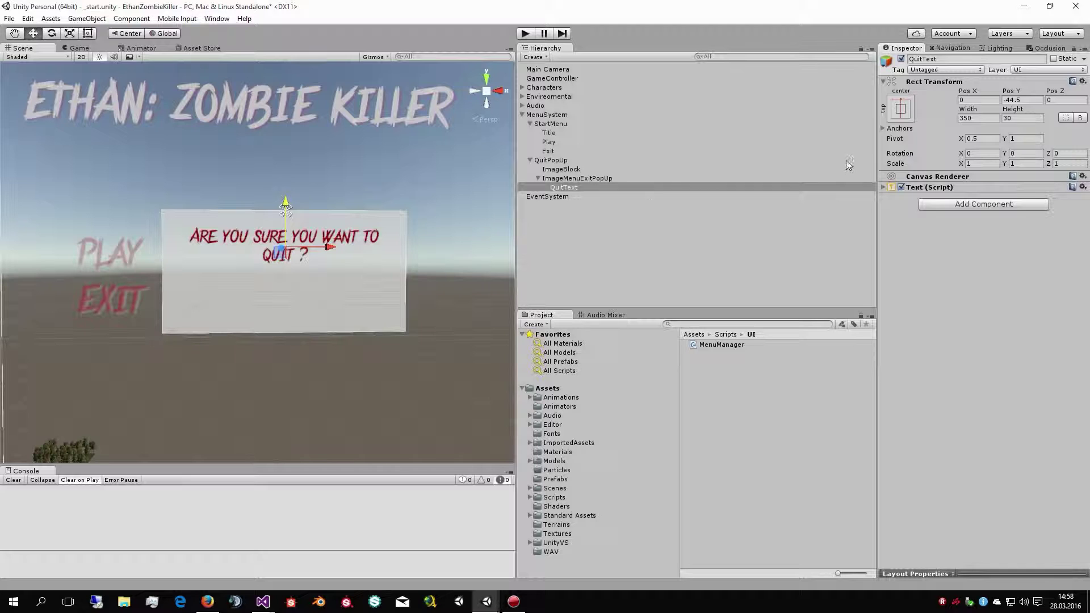
left_click(574, 188)
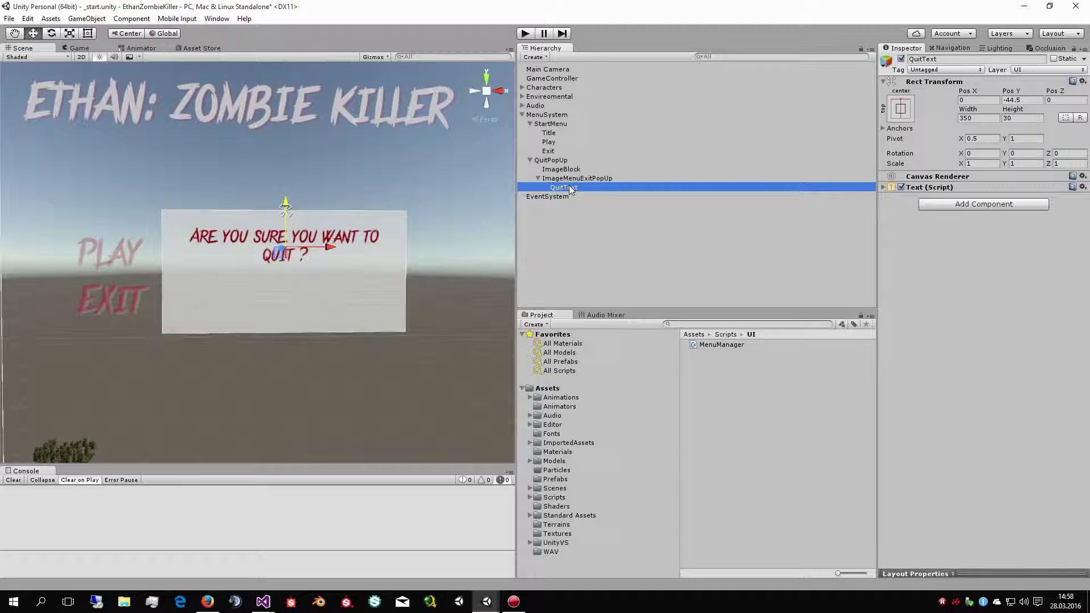
Duplicate QuitText, rename the copy Yes, and change its text to Yes
key("ctrl+d")
left_click(610, 196)
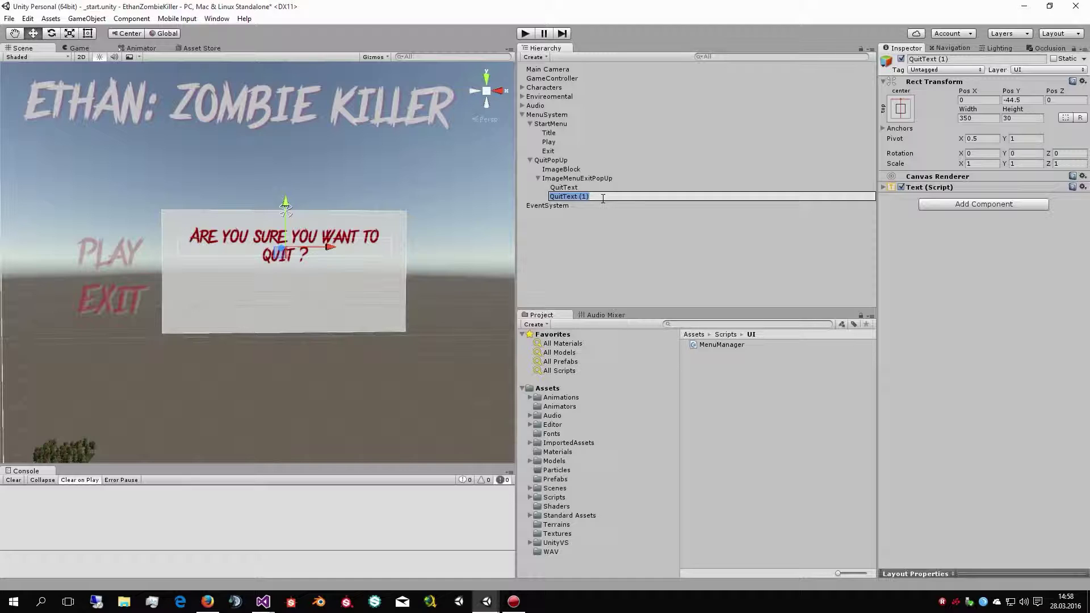
type("Yes")
key("Return")
left_click(883, 187)
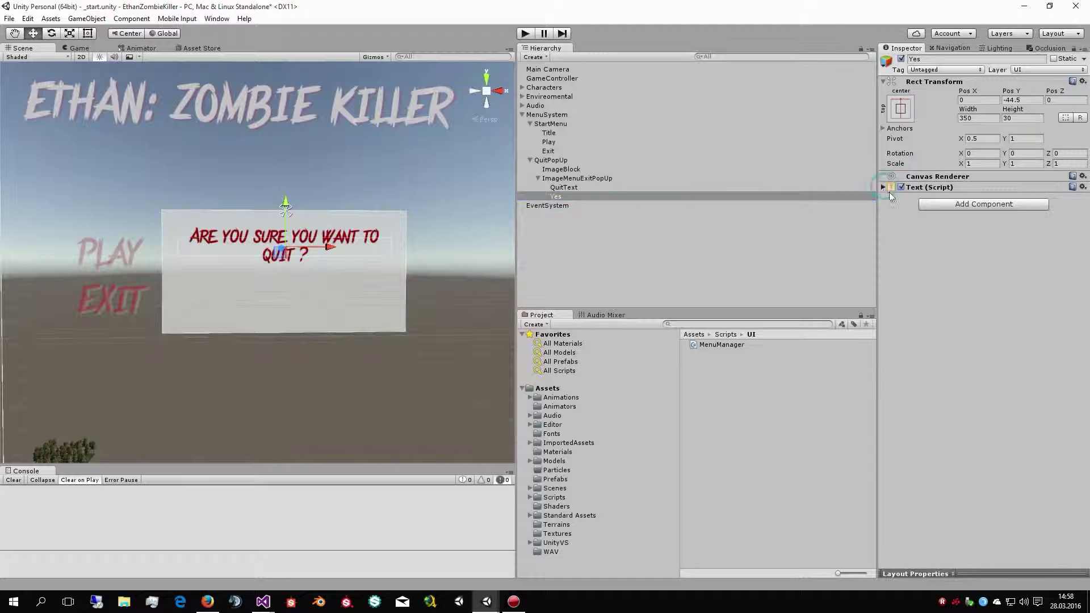
left_click_drag(991, 206, 858, 216)
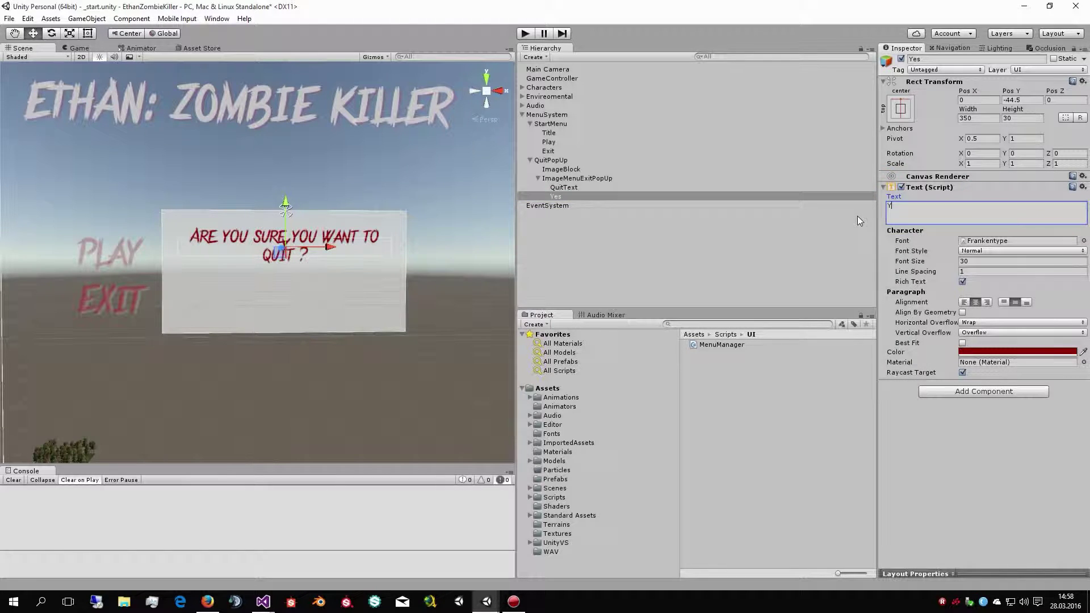
type("Yes")
key("Return")
Move the Yes label below the question toward the left and set its width to 50
left_click_drag(288, 208, 284, 274)
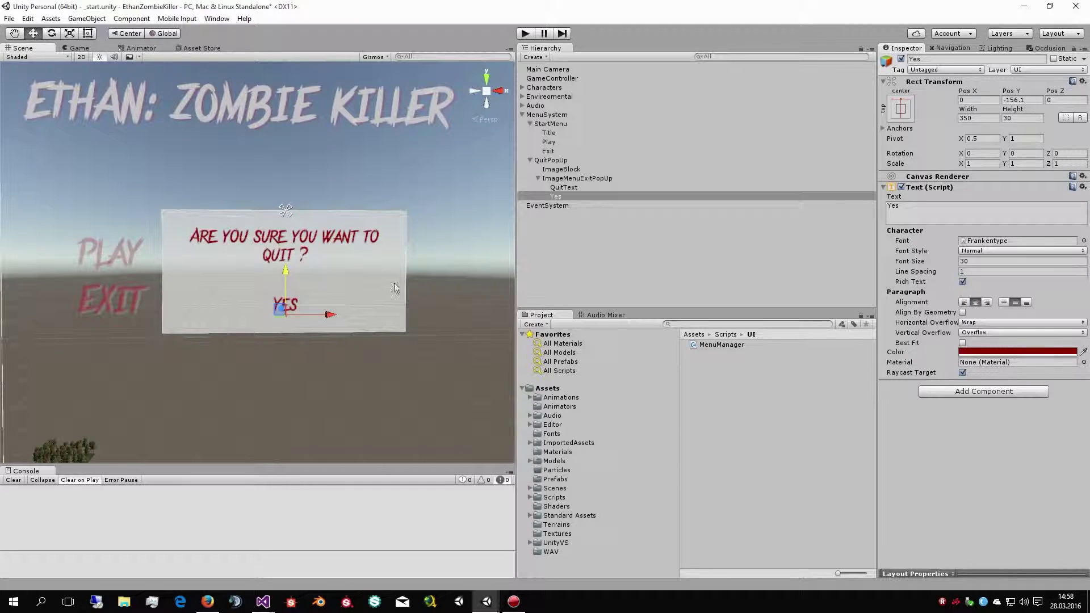
left_click(899, 109)
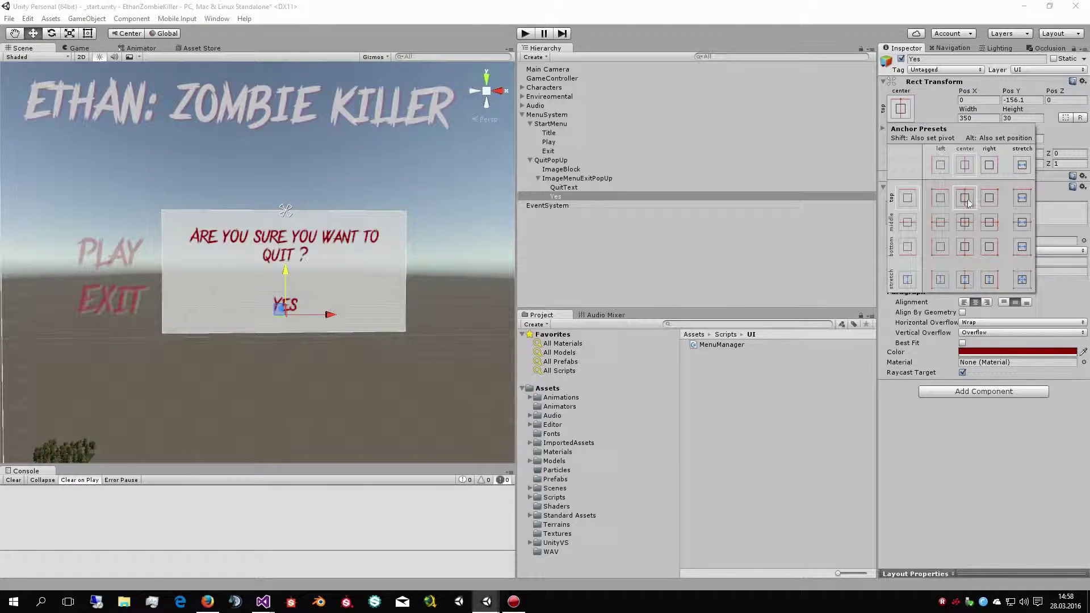
left_click(416, 250)
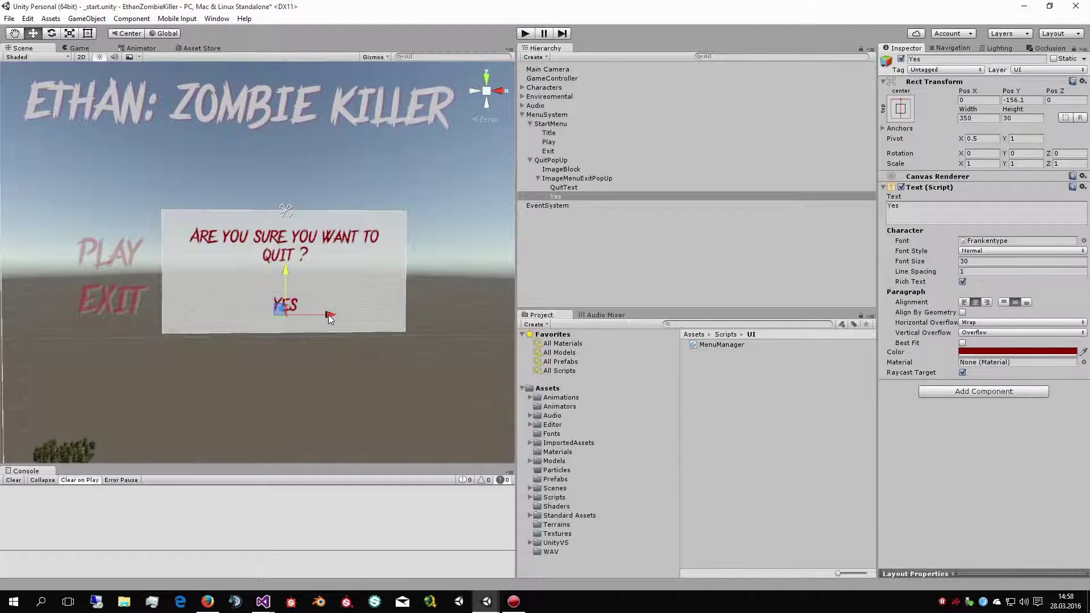
left_click_drag(329, 318, 267, 318)
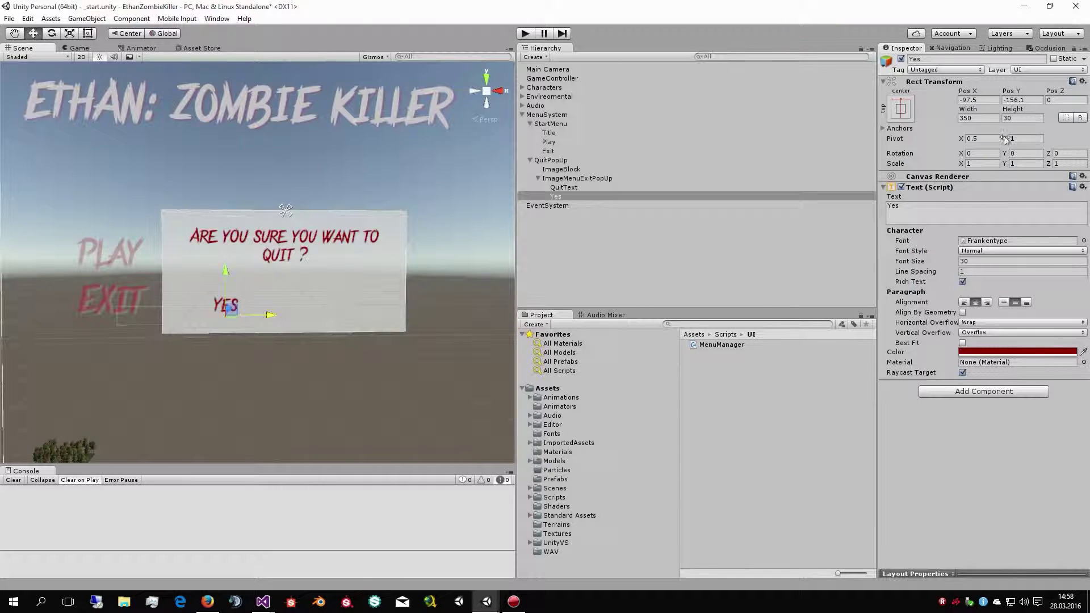
left_click(979, 118)
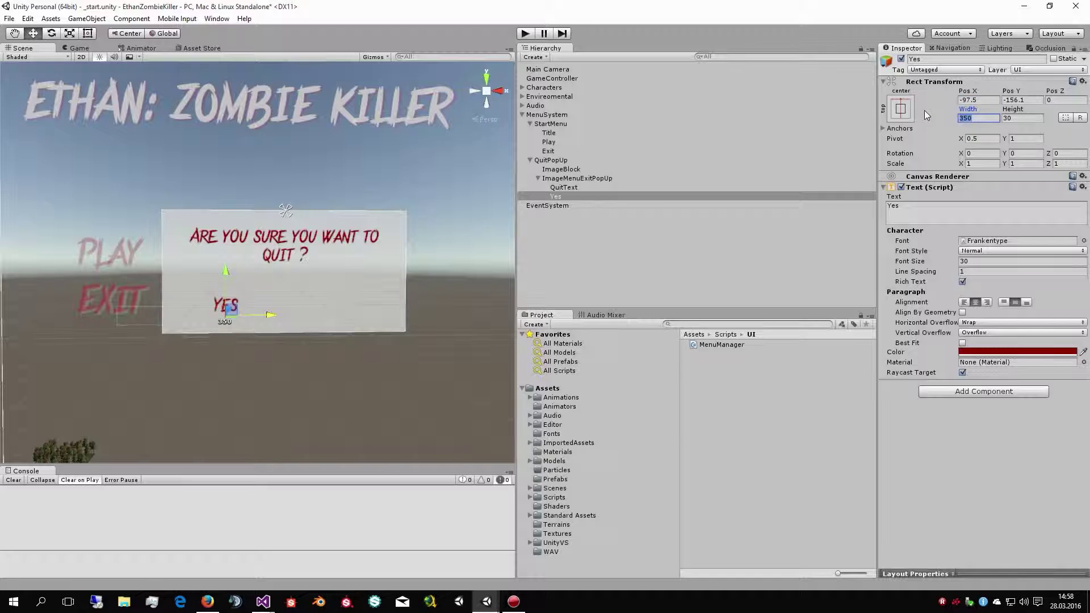
type("20")
key("BackSpace")
key("BackSpace")
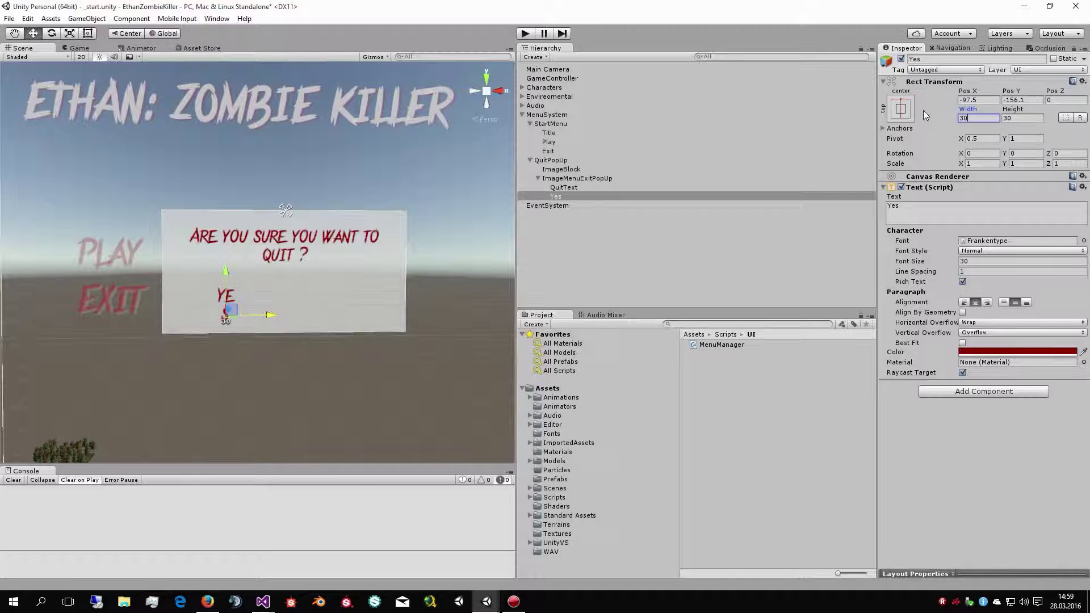
type("50")
Keep horizontal overflow at Wrap, truncate vertically, and settle Yes at the popup's lower left
scroll(207, 328, "up", 4)
scroll(207, 328, "up", 3)
scroll(209, 298, "down", 10)
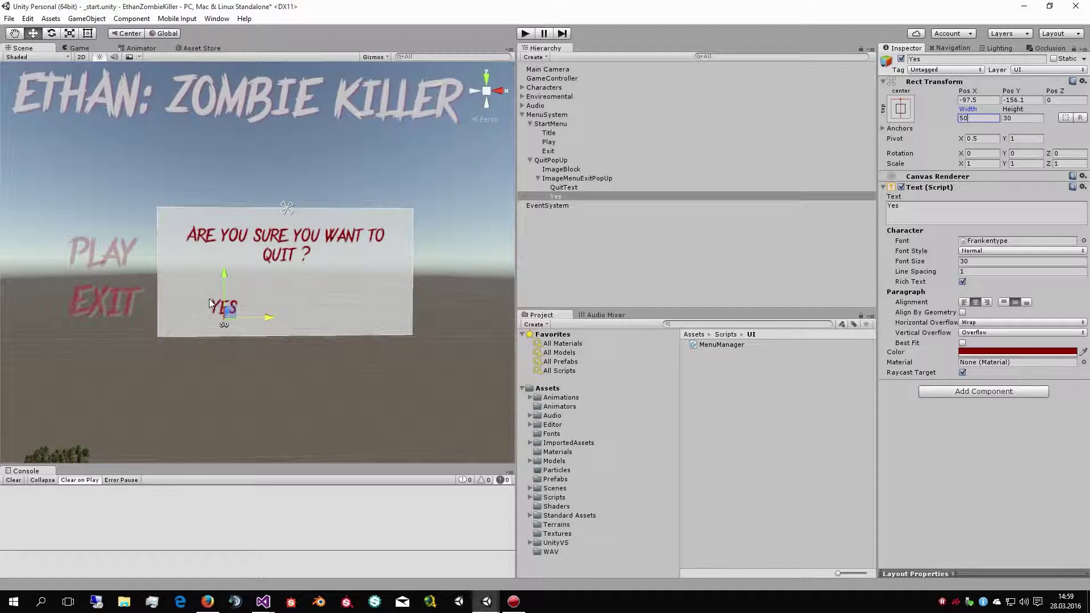
left_click_drag(225, 271, 225, 276)
left_click(1025, 322)
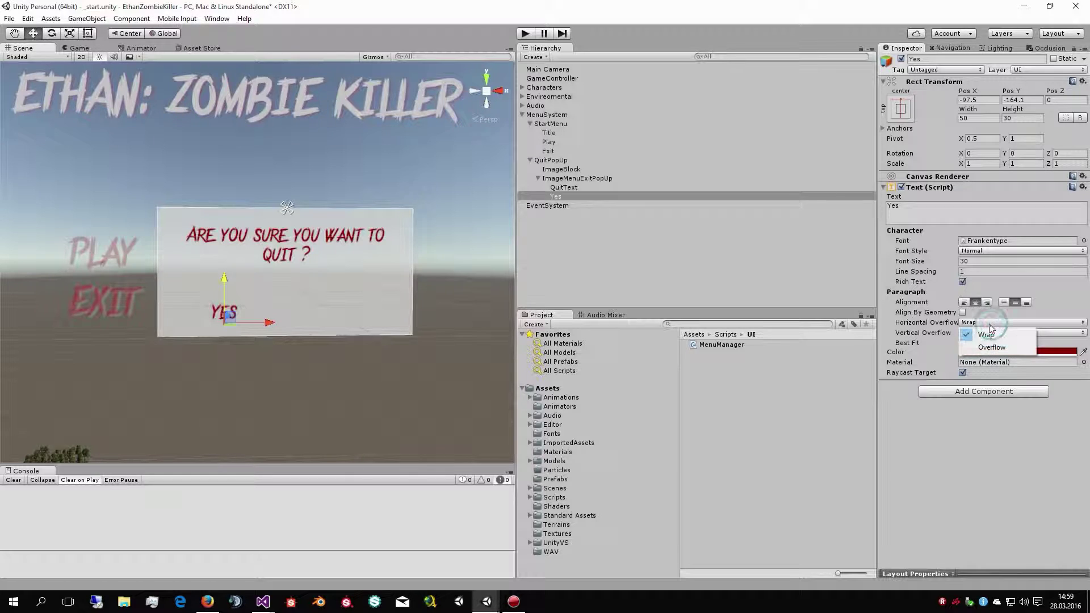
left_click(982, 344)
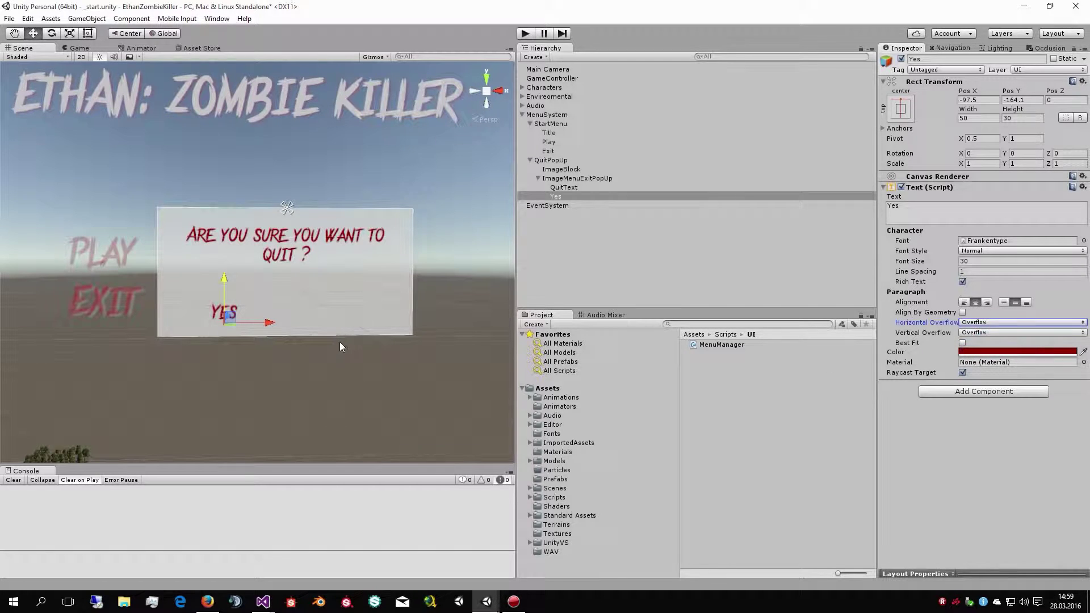
left_click(976, 322)
left_click(982, 332)
left_click(990, 333)
left_click(992, 344)
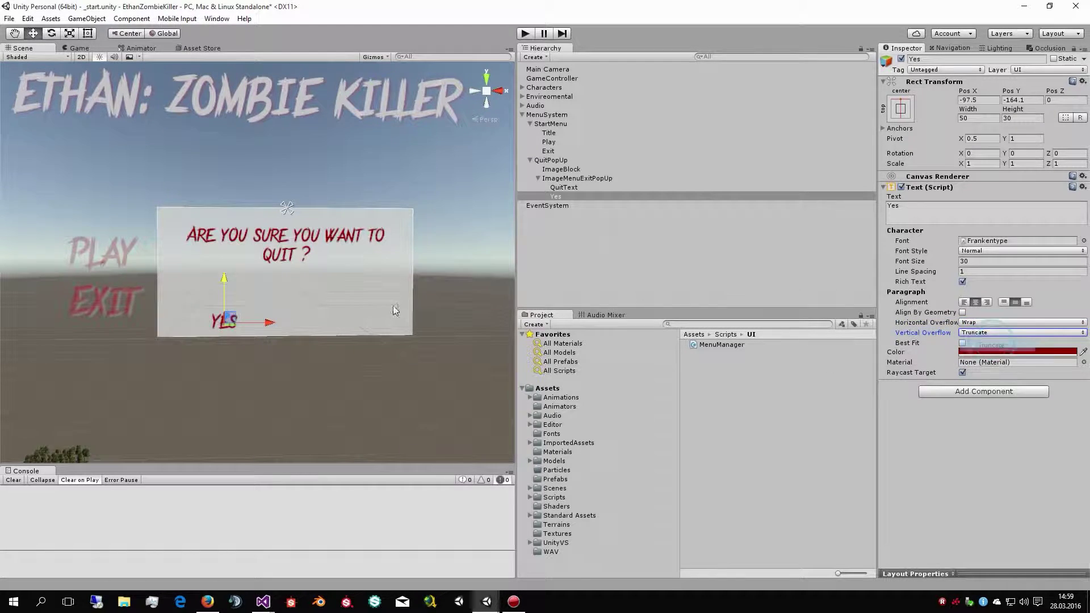
scroll(192, 331, "up", 5)
scroll(291, 348, "down", 3)
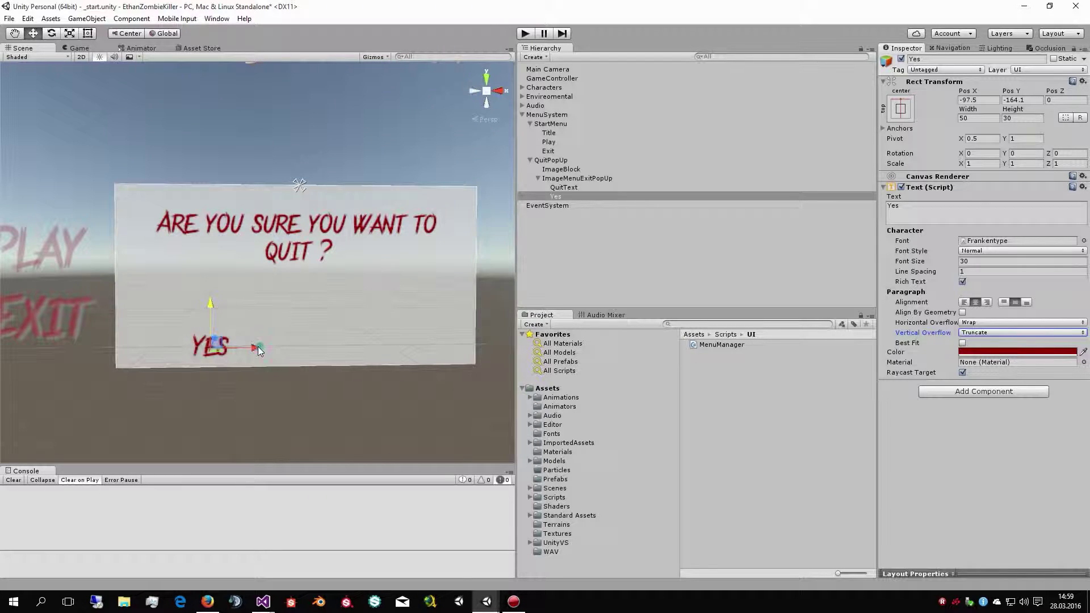
left_click_drag(258, 346, 213, 341)
left_click_drag(162, 300, 159, 281)
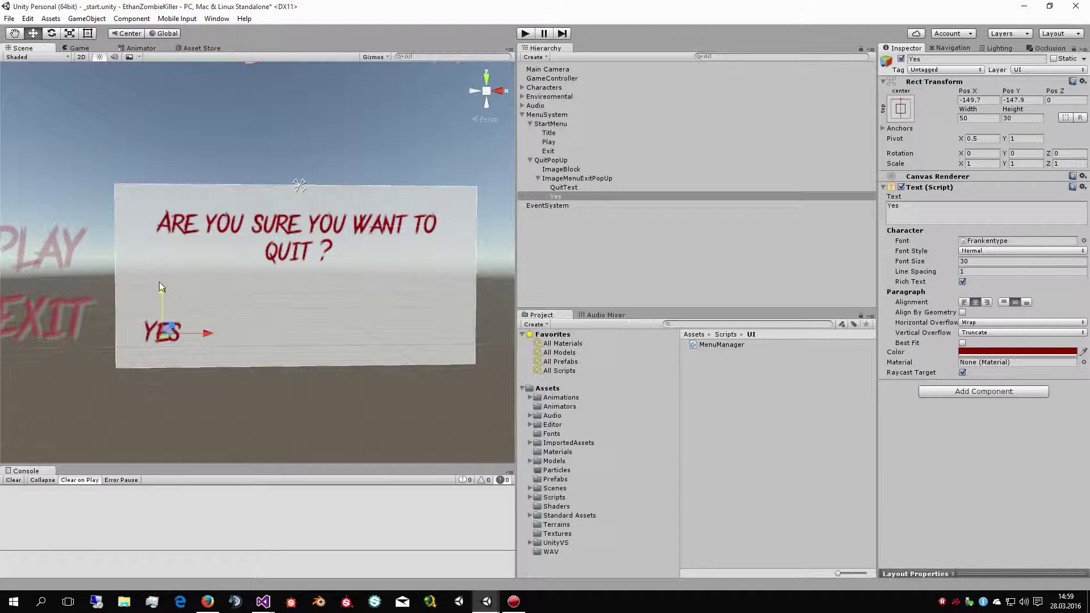
scroll(221, 277, "down", 3)
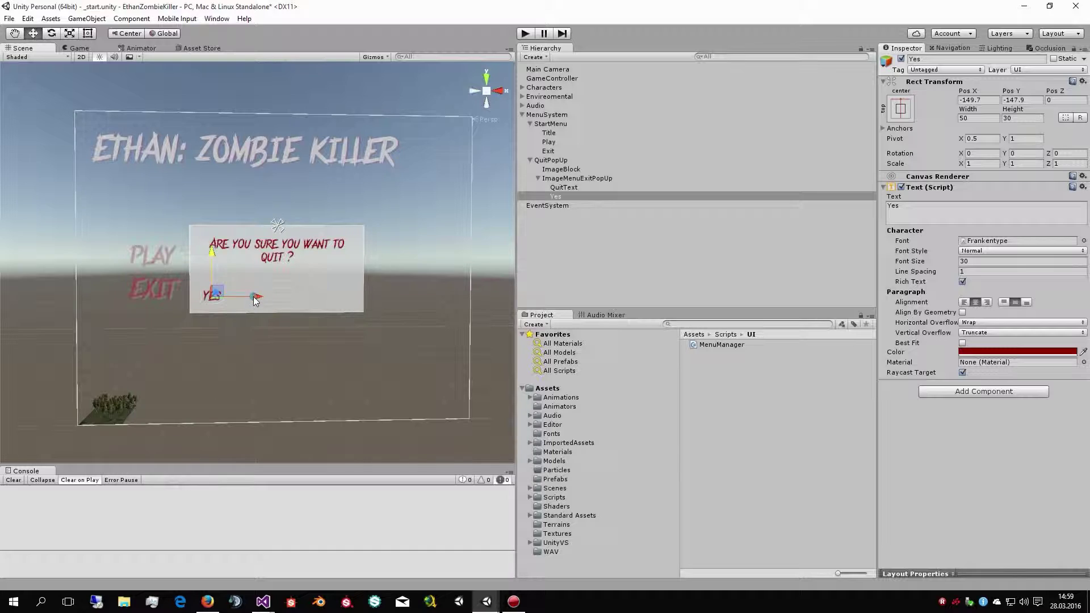
left_click_drag(253, 300, 262, 299)
Duplicate the Yes label as Yes (1) and move it to the lower right at 129, -147.9
left_click(559, 189)
left_click(557, 196)
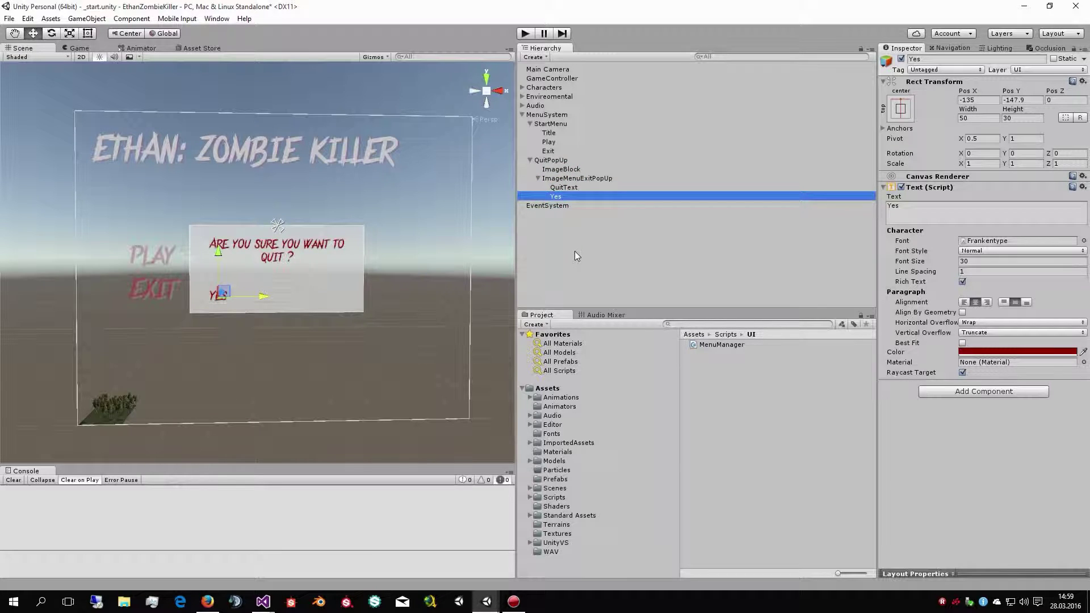
key("ctrl+d")
left_click_drag(262, 300, 376, 301)
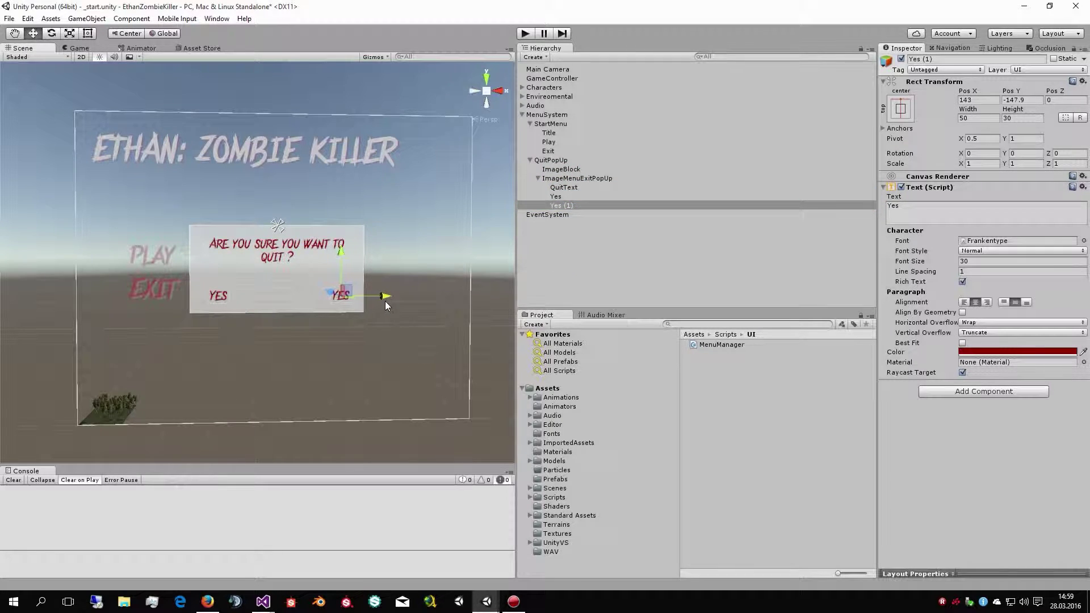
Rename the duplicated label to No, set its text to NO, and nudge it right
left_click(944, 60)
type("No")
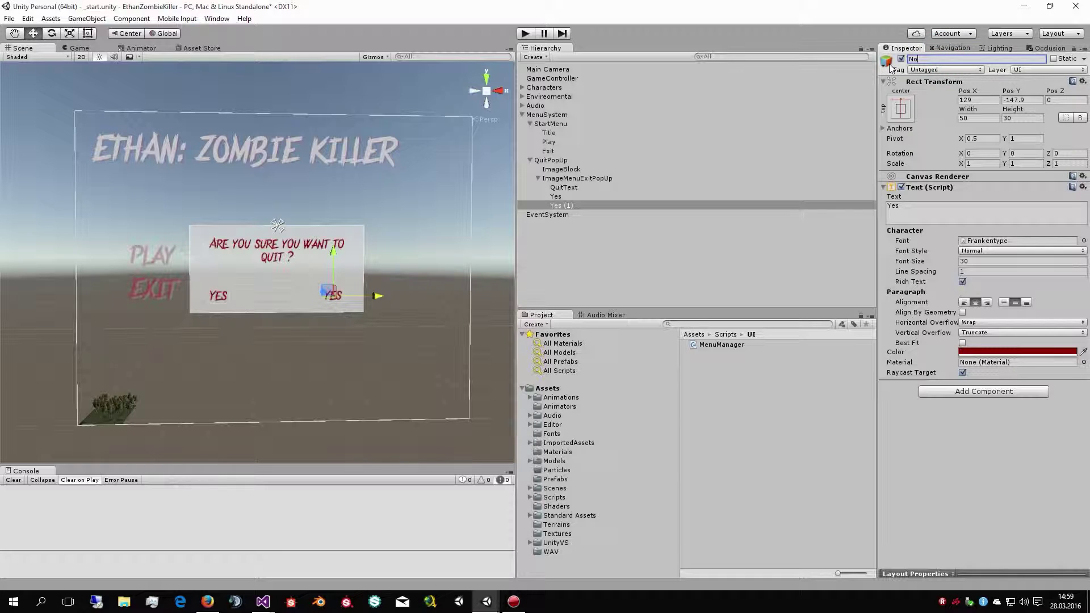
left_click(914, 207)
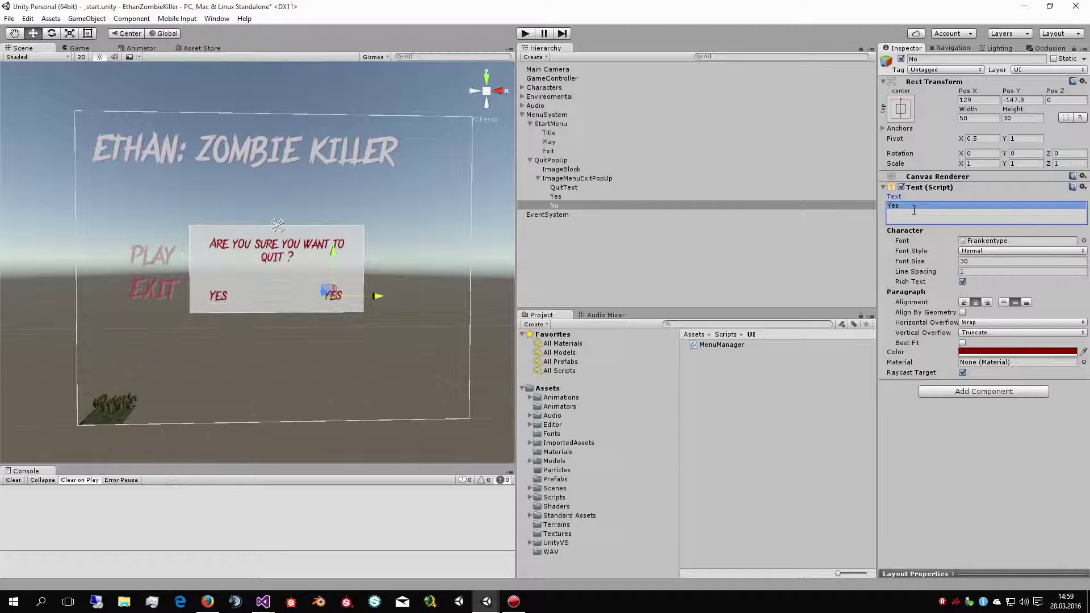
type("No")
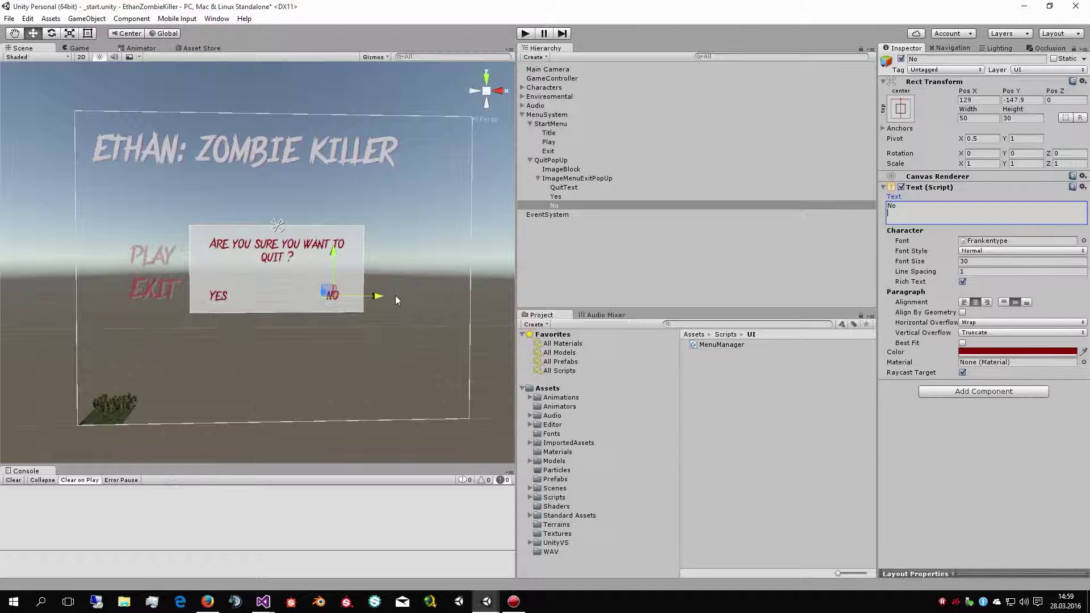
left_click_drag(377, 299, 381, 298)
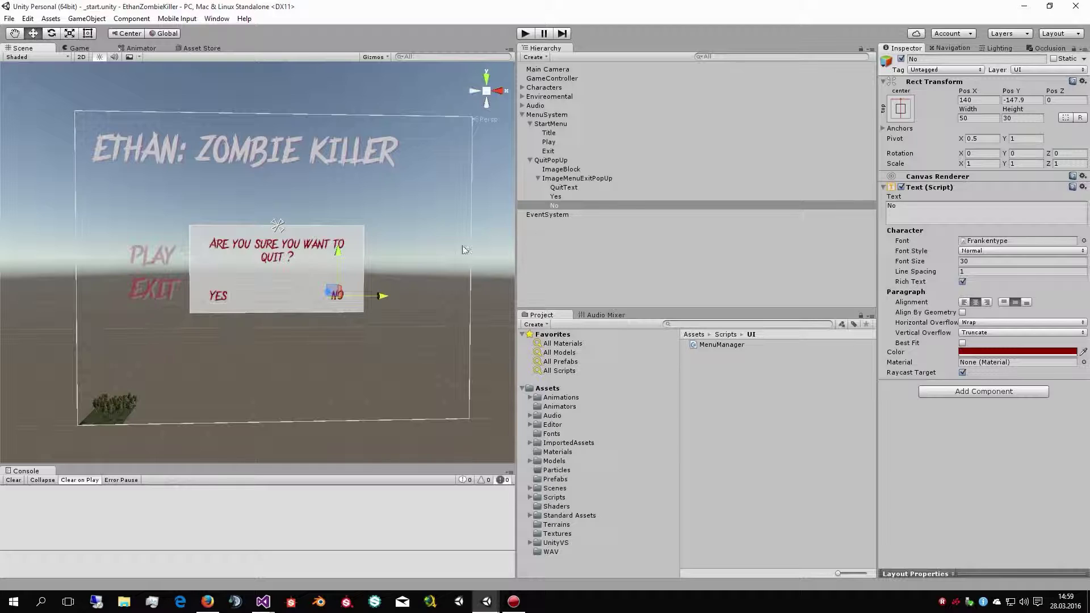
Collapse and re-expand QuitPopUp and ImageMenuExitPopUp, then inspect the QuitPopUp canvas and QuitText
left_click(538, 178)
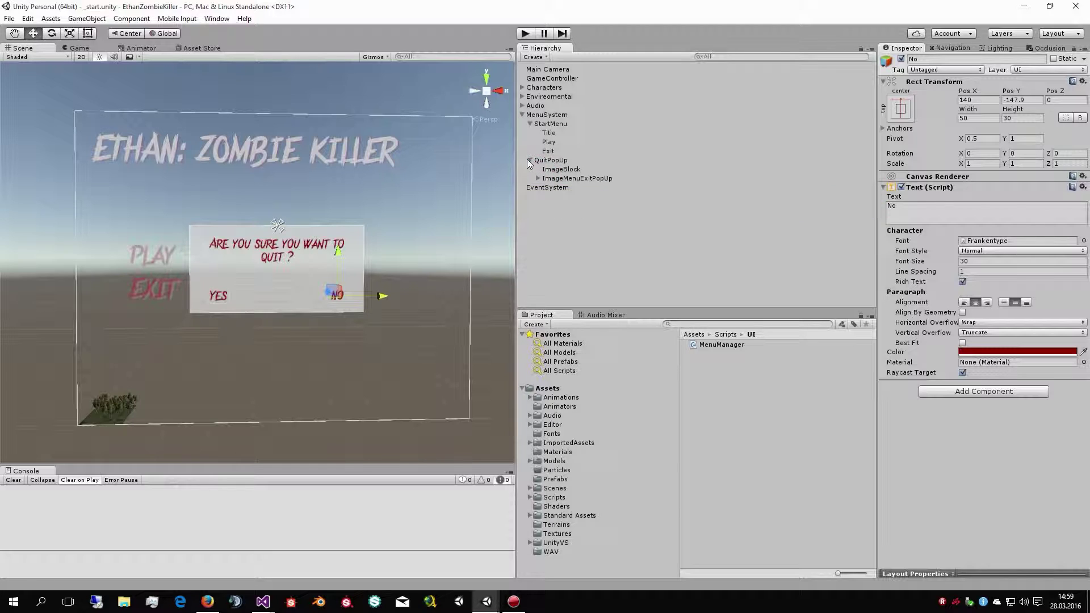
left_click(530, 160)
left_click(530, 160)
left_click(538, 178)
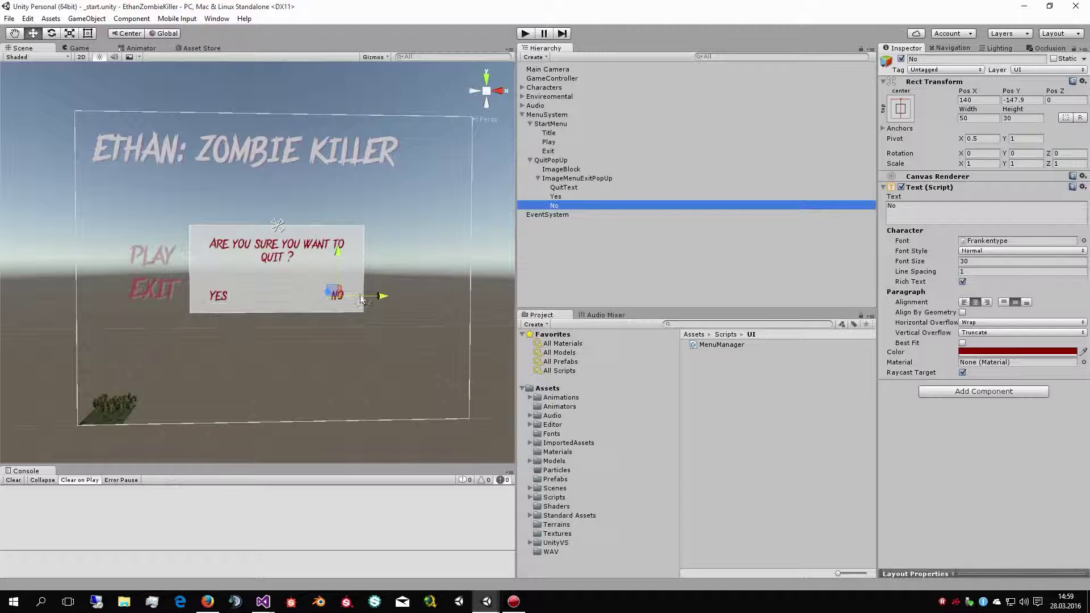
left_click(550, 160)
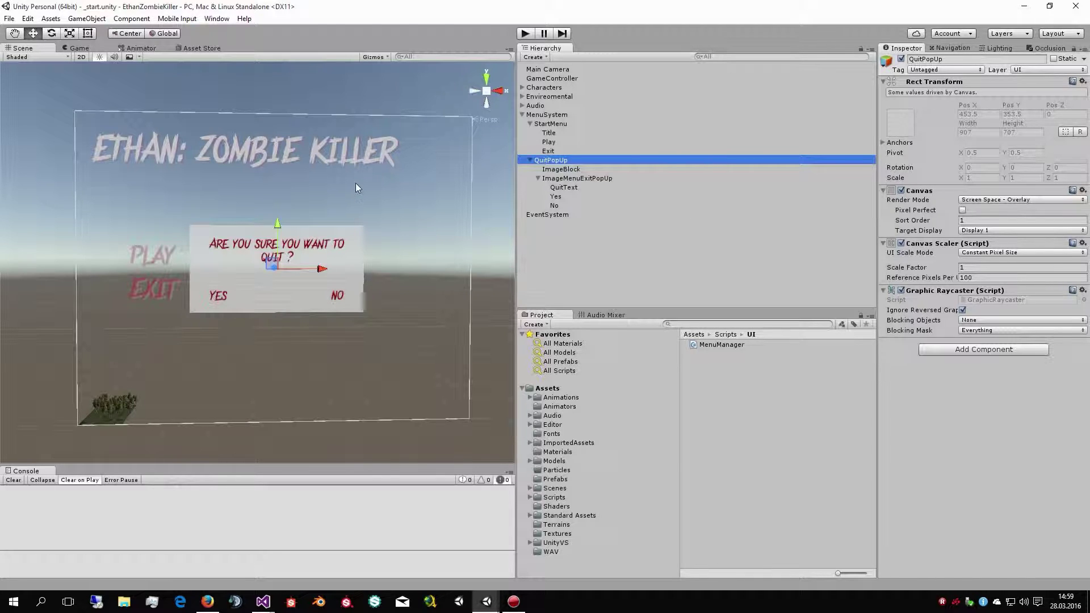
left_click(558, 187)
Inspect the ImageMenuExitPopUp panel, QuitText, and the Yes and No labels
left_click(571, 179)
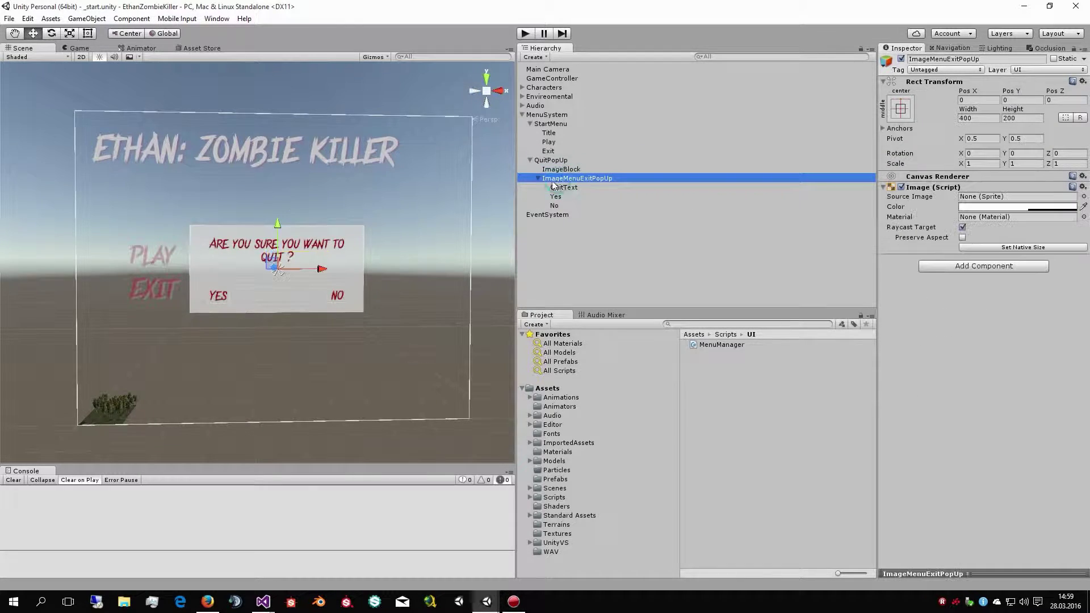
left_click(557, 189)
left_click(560, 197)
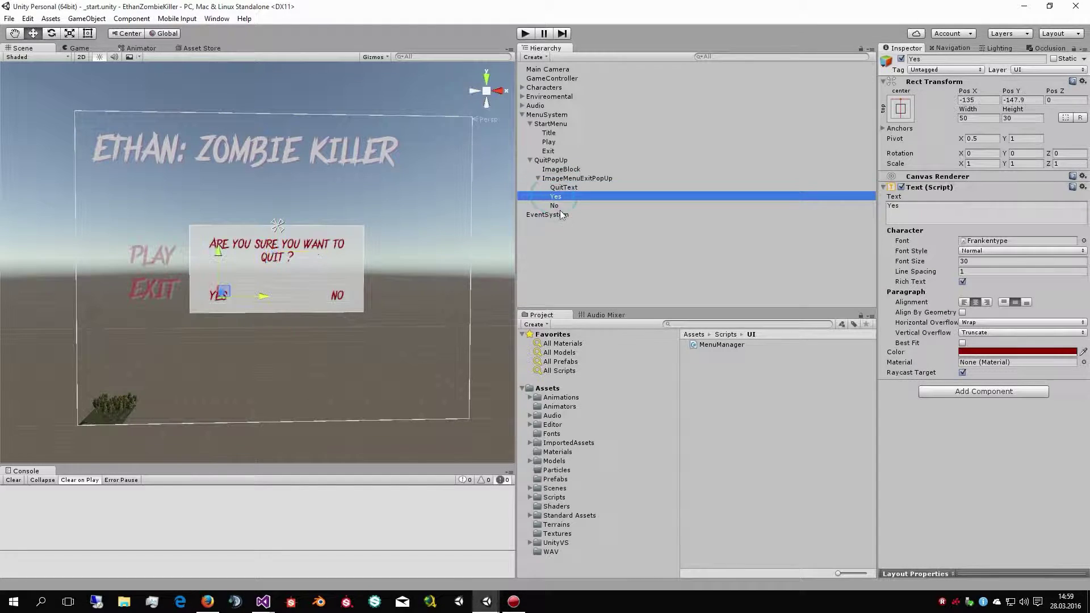
left_click(557, 178)
left_click(537, 178)
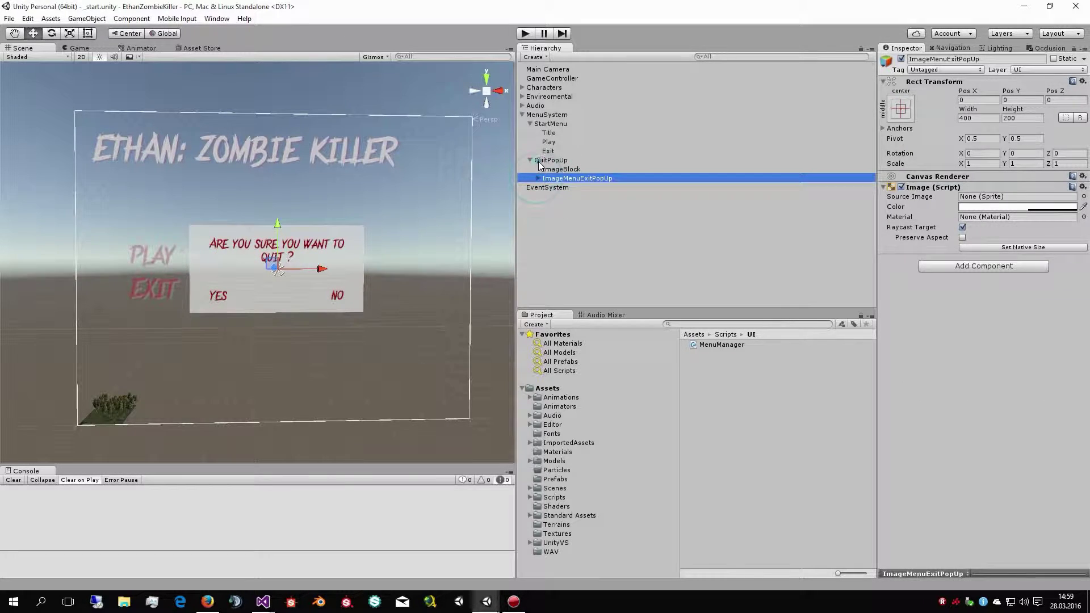
left_click(542, 160)
left_click(537, 178)
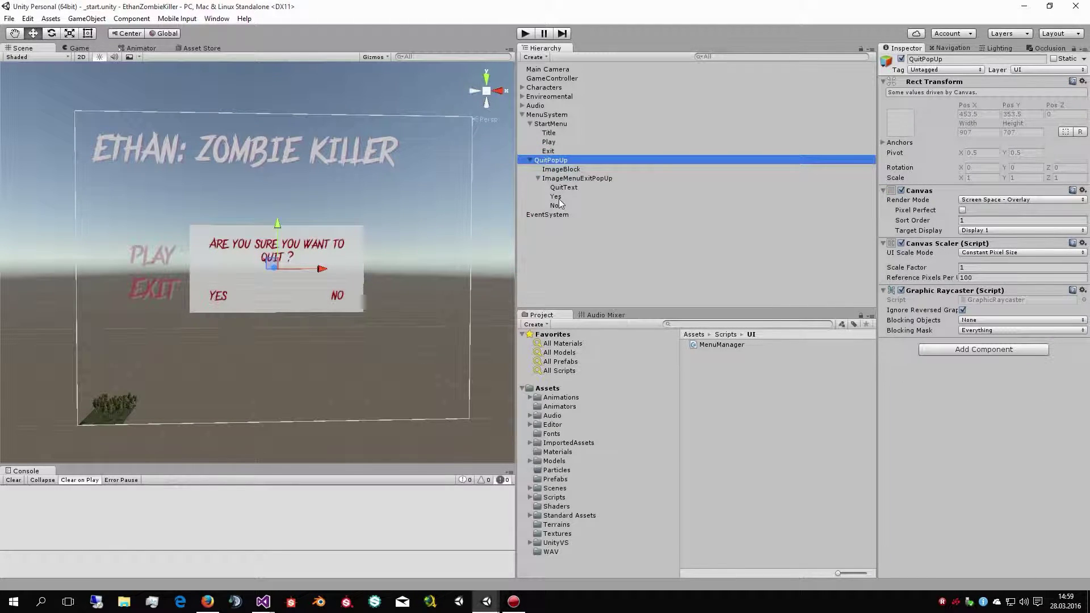
left_click(555, 205)
Add a Button component to the Yes label
left_click(560, 197)
left_click(972, 391)
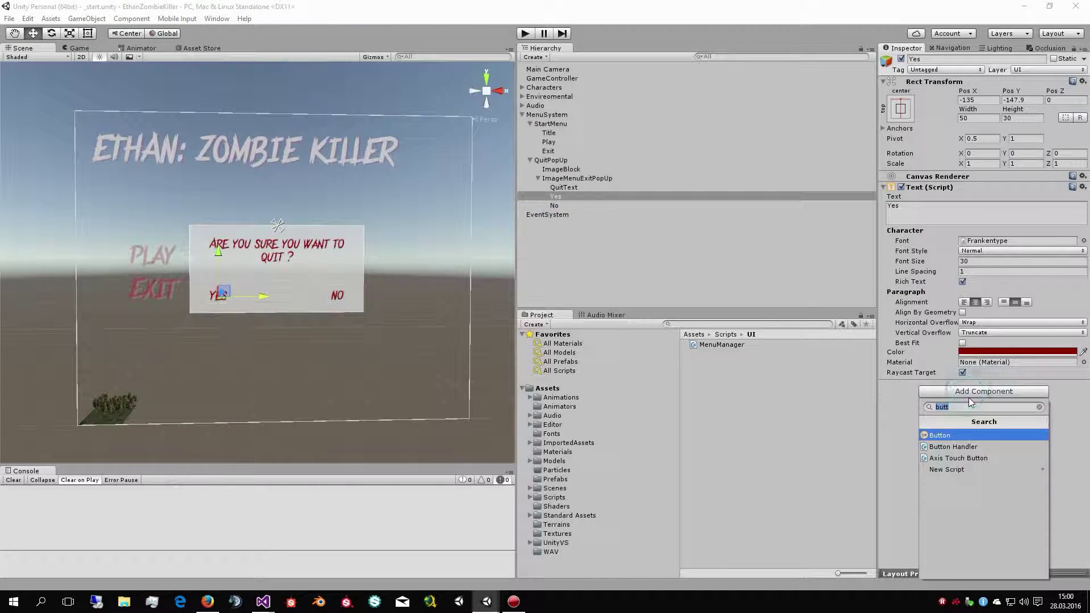
left_click(952, 435)
scroll(986, 437, "down", 1)
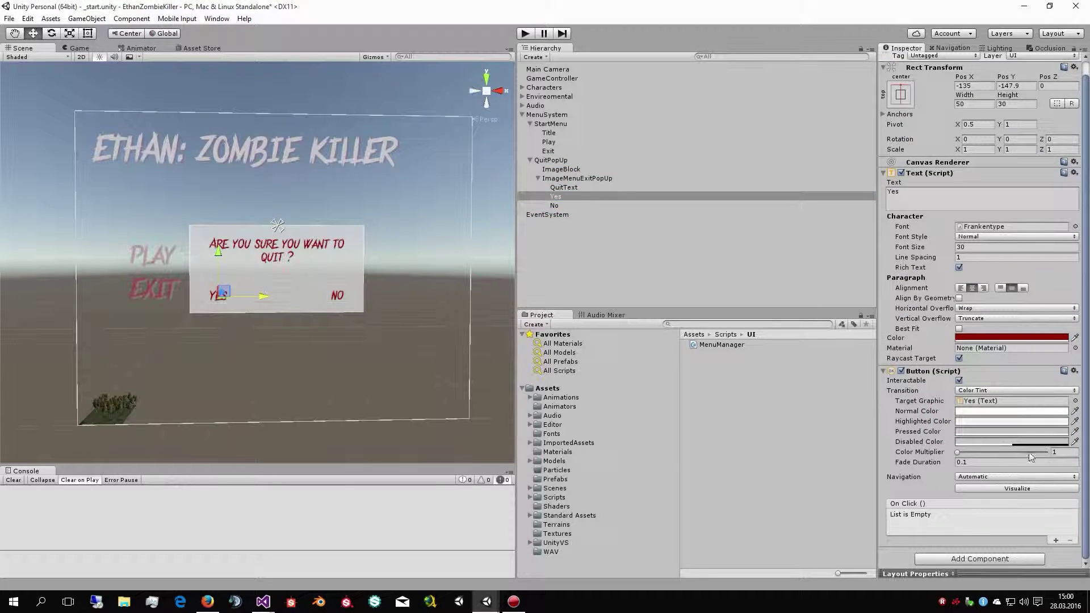
Wire Yes's On Click to GameController's MenuManager.ExitAplication and start Play mode
left_click(1055, 540)
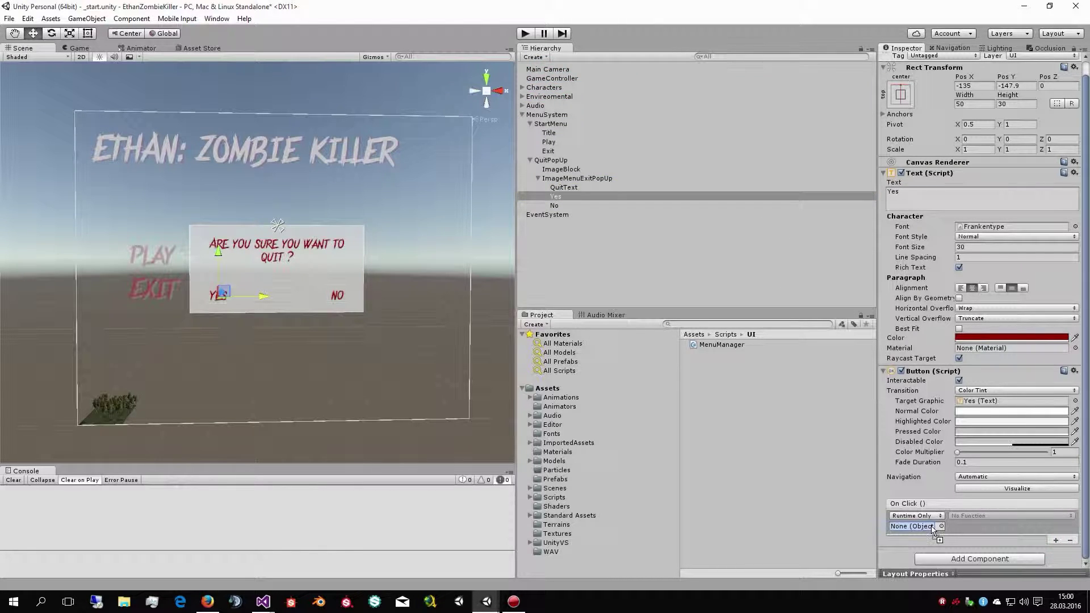
left_click_drag(548, 83, 913, 526)
left_click(993, 517)
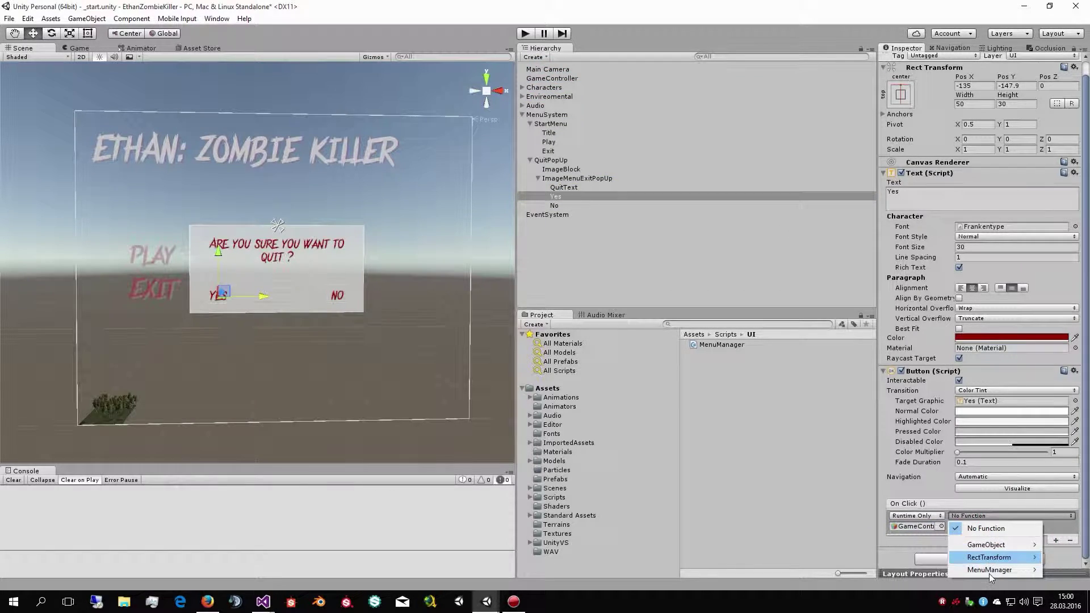
mouse_move(988, 570)
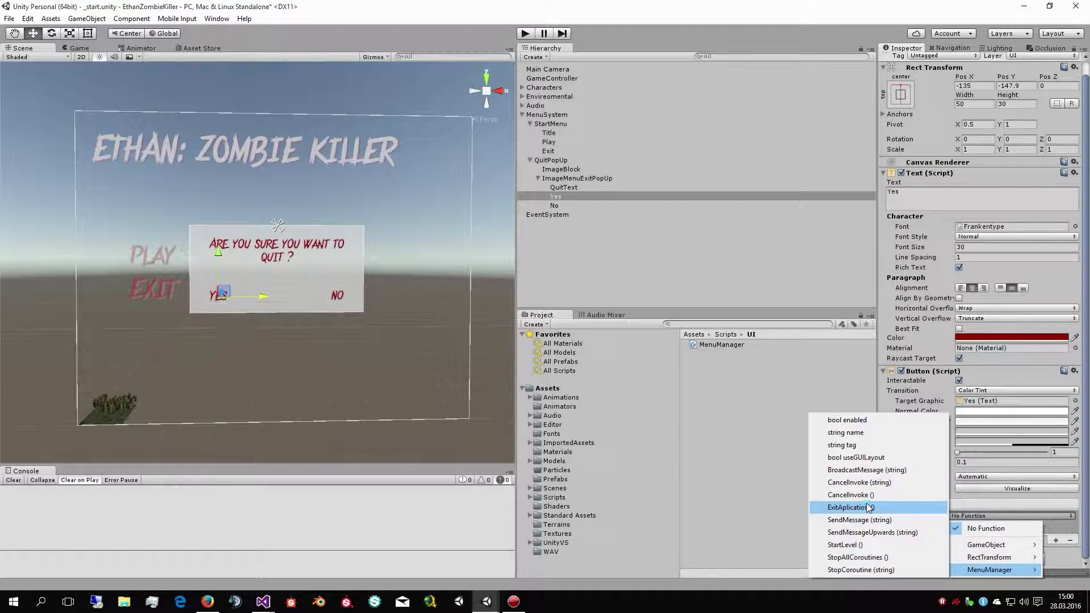
left_click(868, 507)
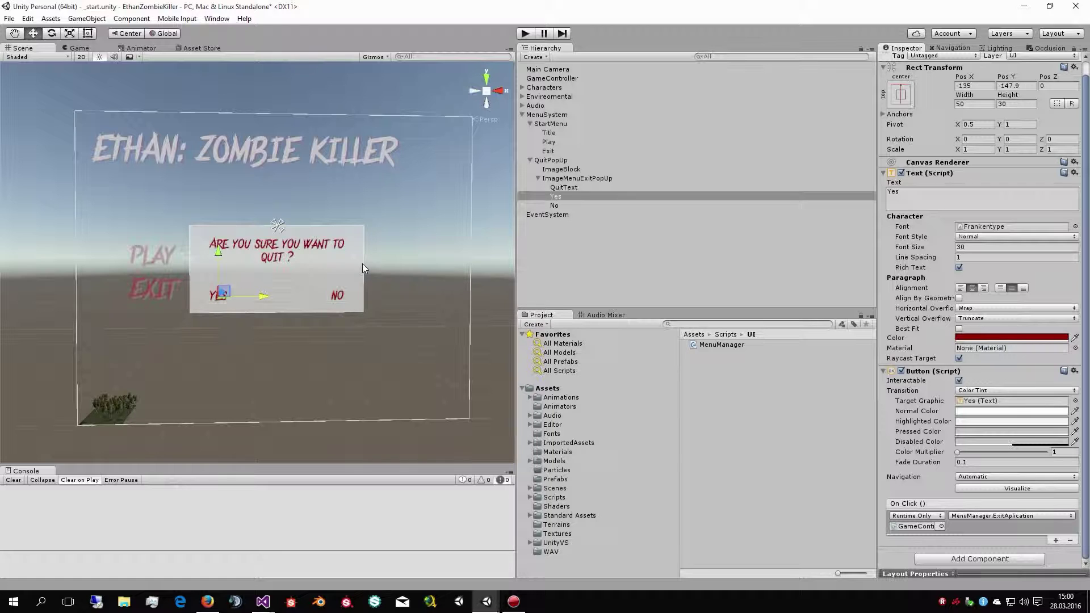
key("ctrl+p")
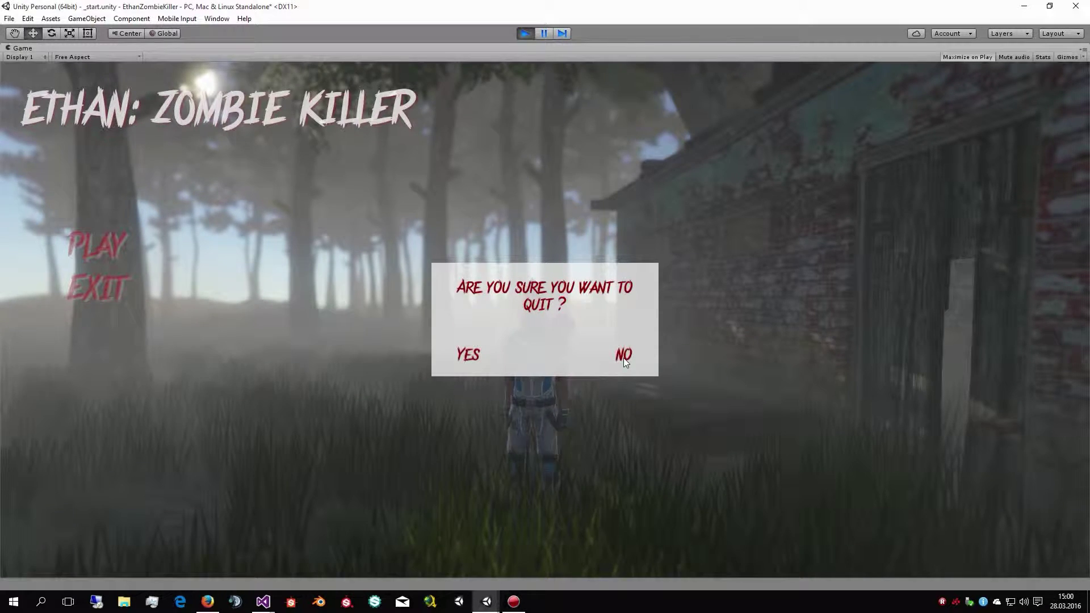
Stop Play mode, select ImageBlock, and bring up Visual Studio from the taskbar
left_click(525, 33)
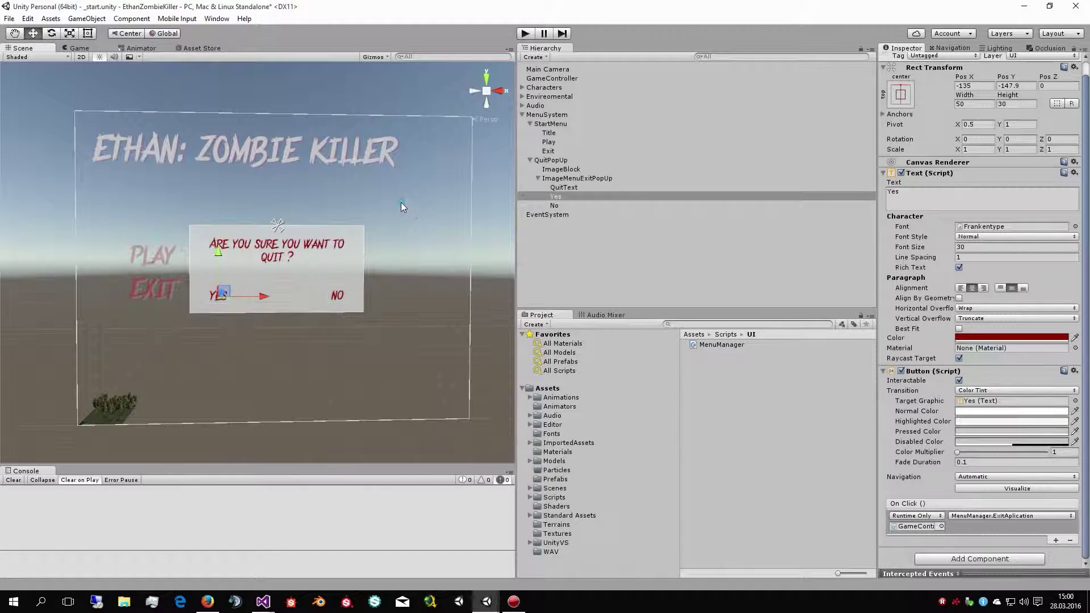
left_click(400, 204)
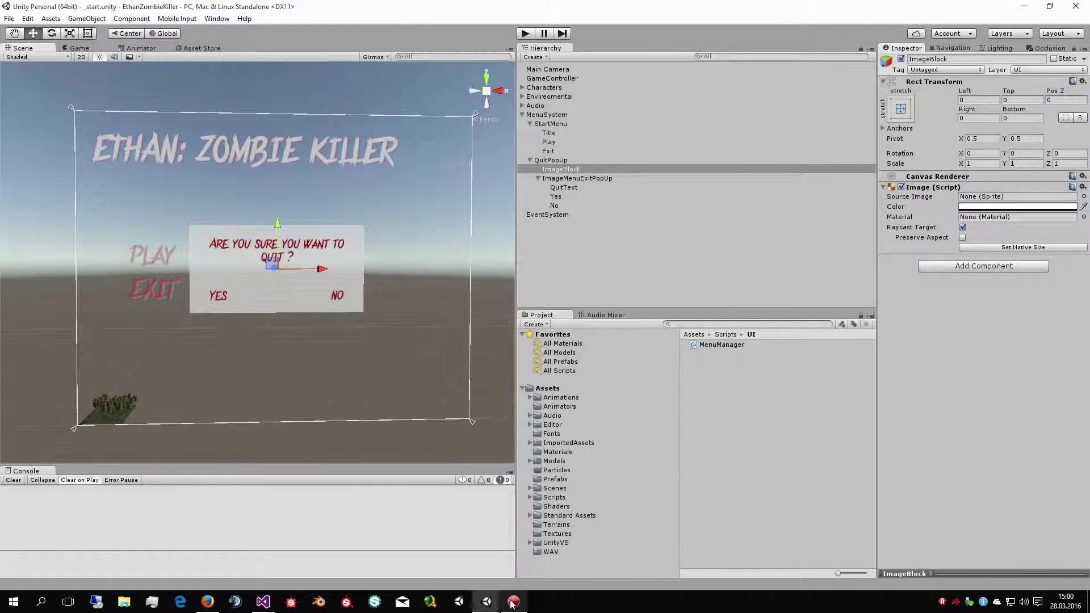
In Visual Studio, add a [SerializeField] attribute line inside MenuManager's class body
mouse_move(514, 602)
mouse_move(263, 601)
left_click(216, 508)
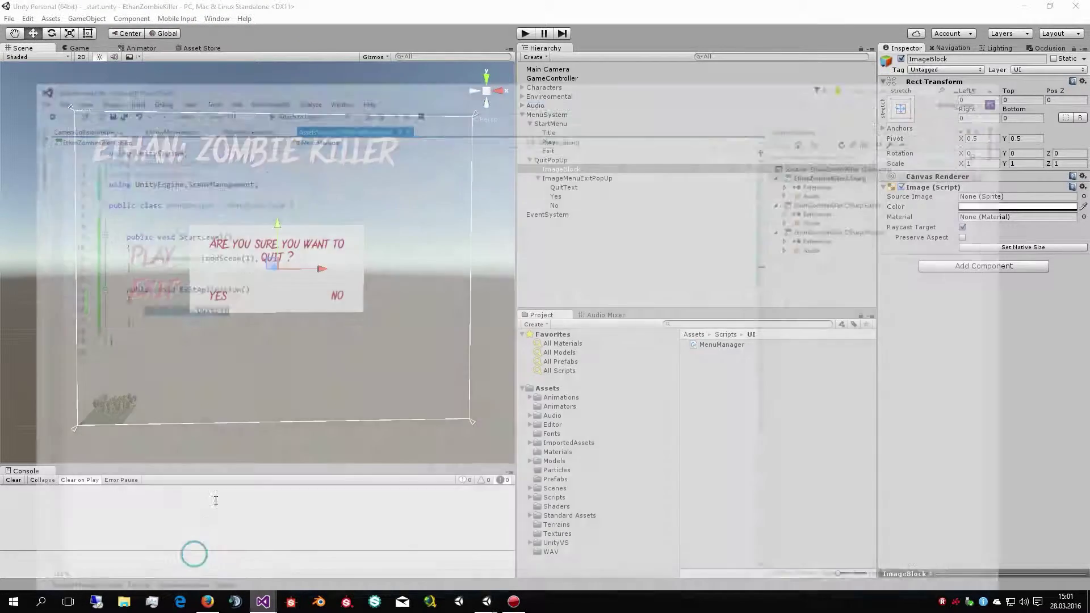
left_click(140, 151)
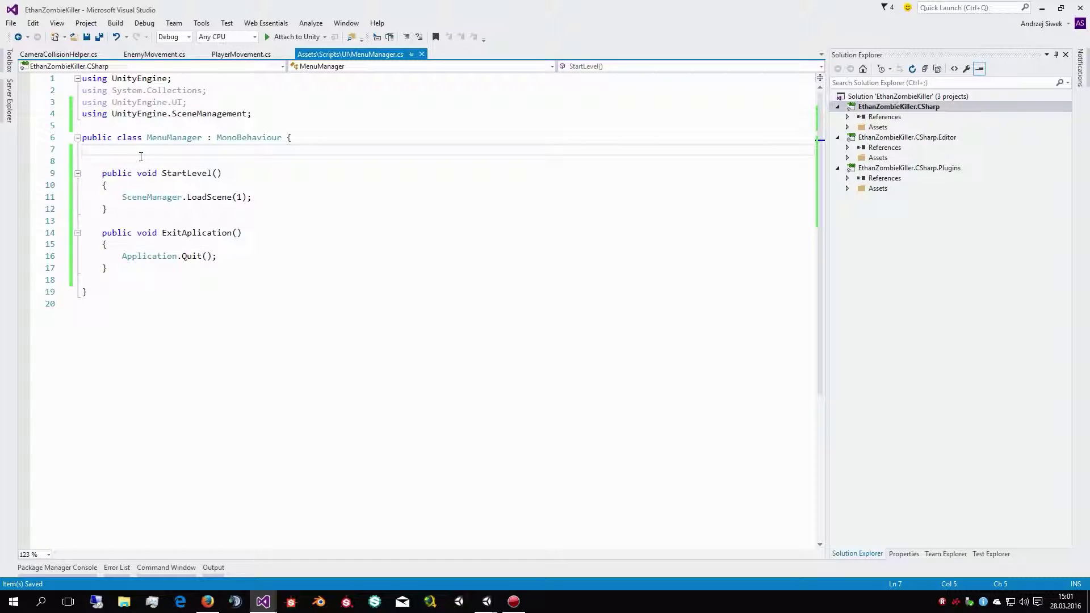
key("Return")
key("Return")
type("[Ser")
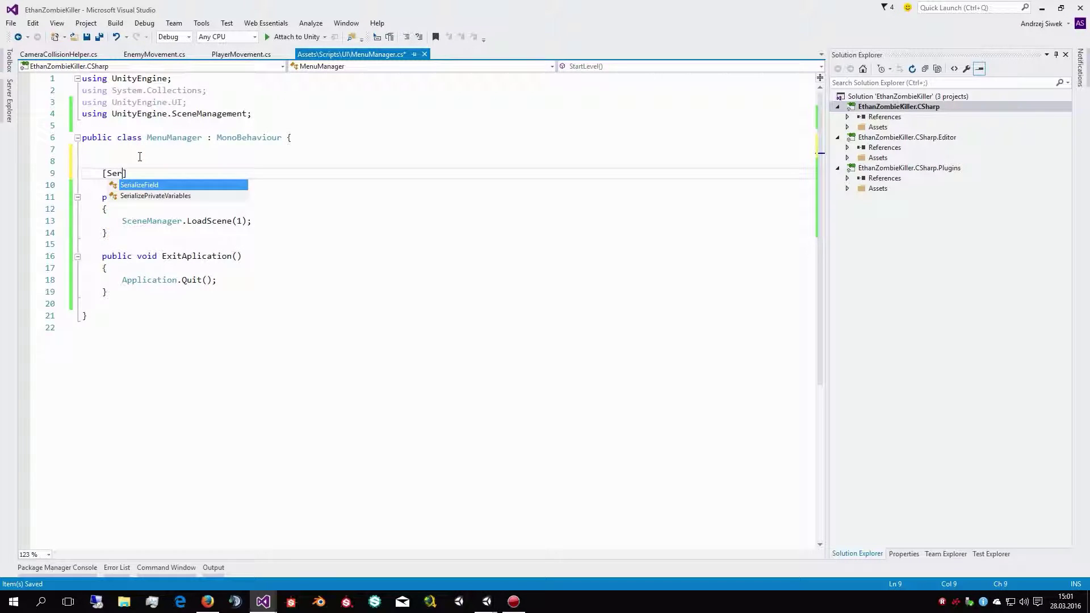
type("ia")
key("Escape")
type("lizeField]")
key("Return")
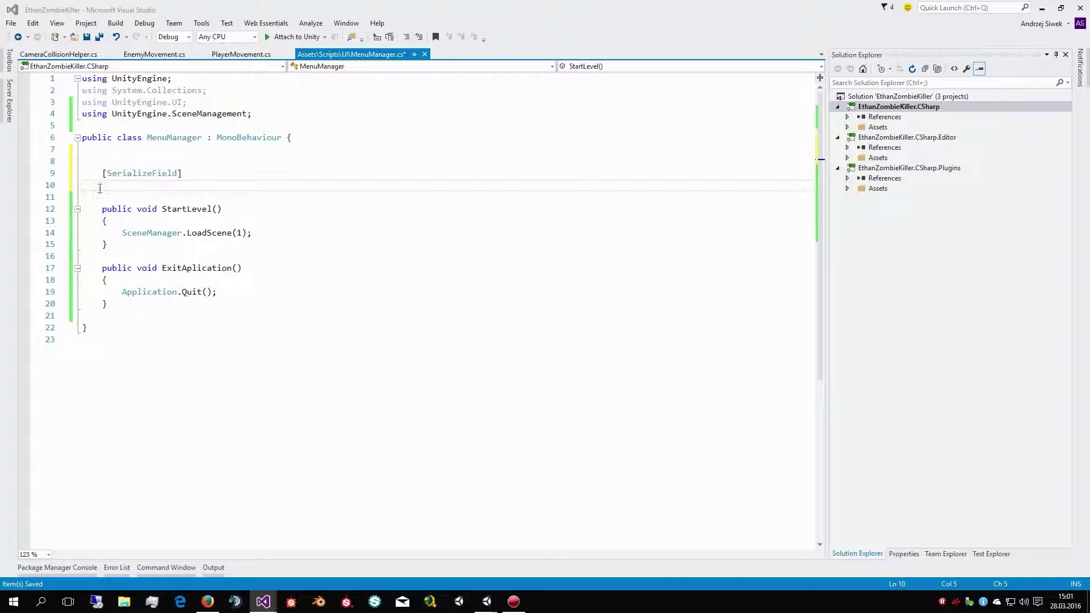
Declare 'private Canvas quitMenu;' below it, leaving blank lines before StartLevel
left_click(100, 188)
type("private")
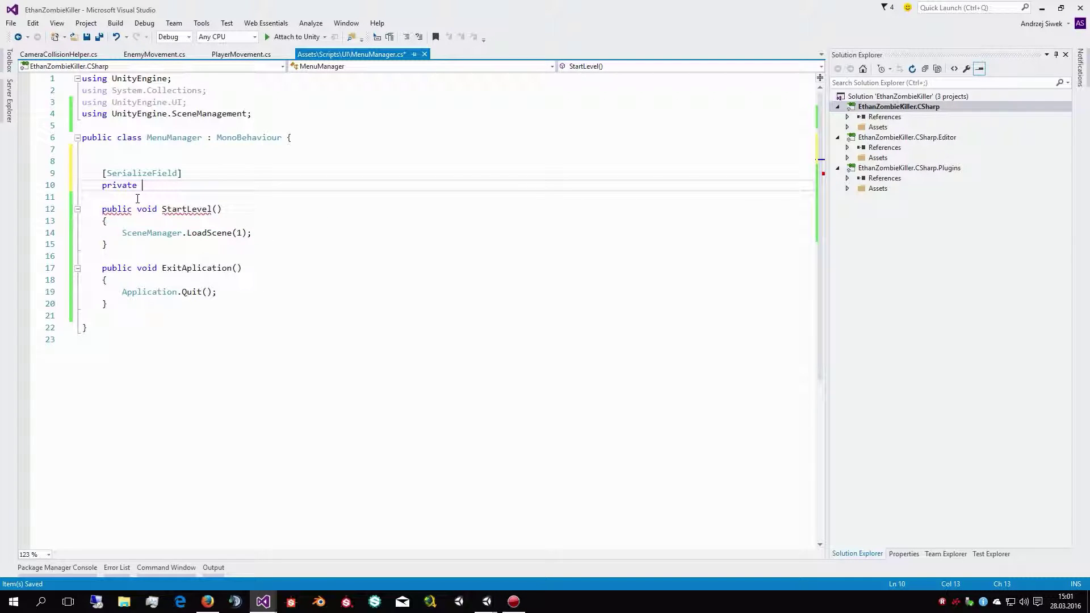
type(" Canvas quitMenu")
type(";")
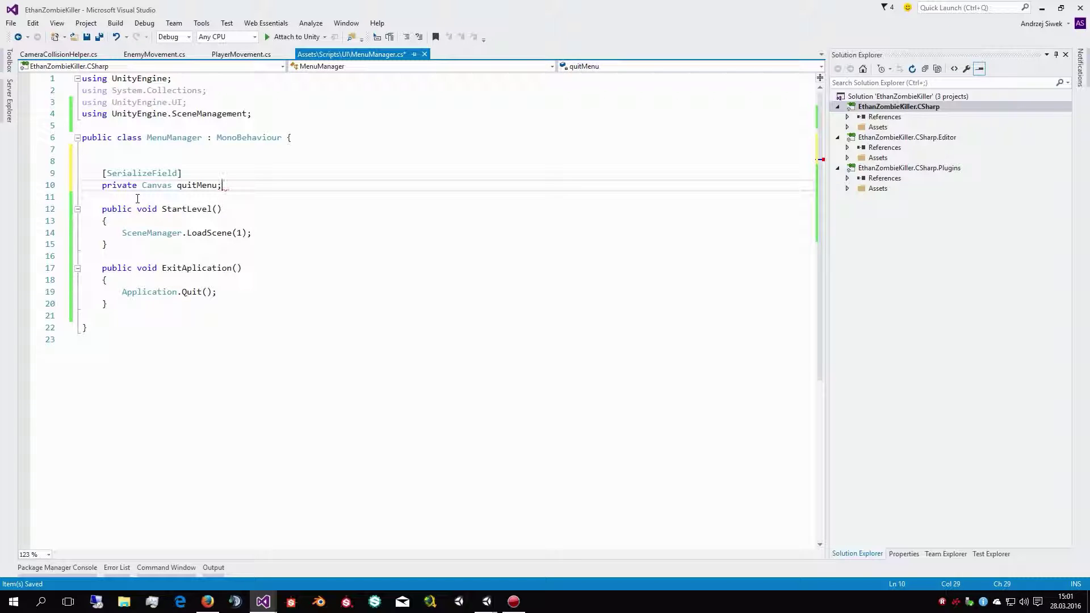
key("Return")
key("Return")
key("Return")
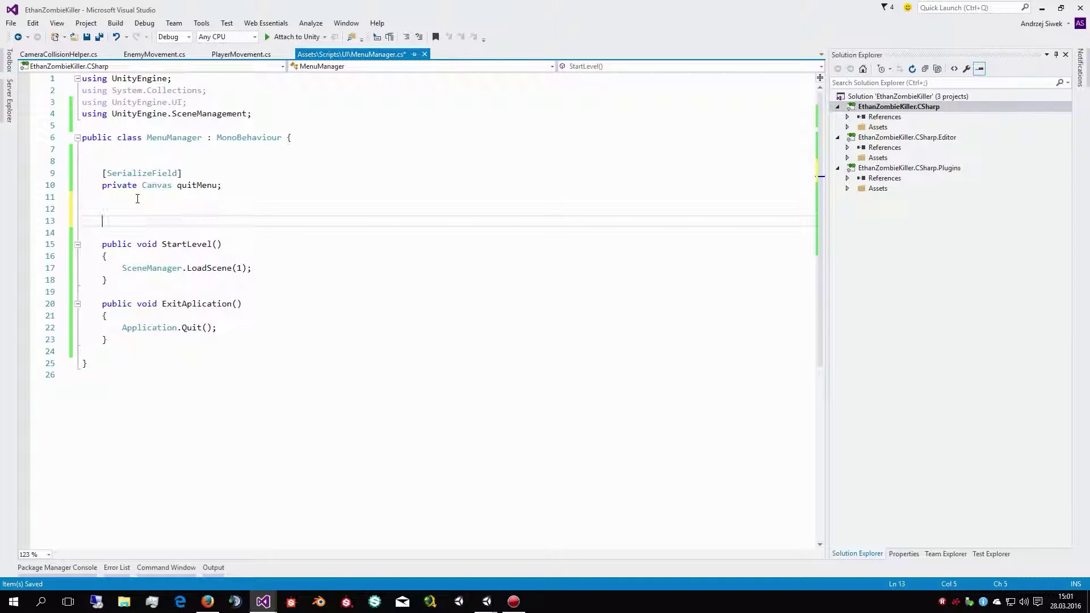
type("Ca")
key("Down")
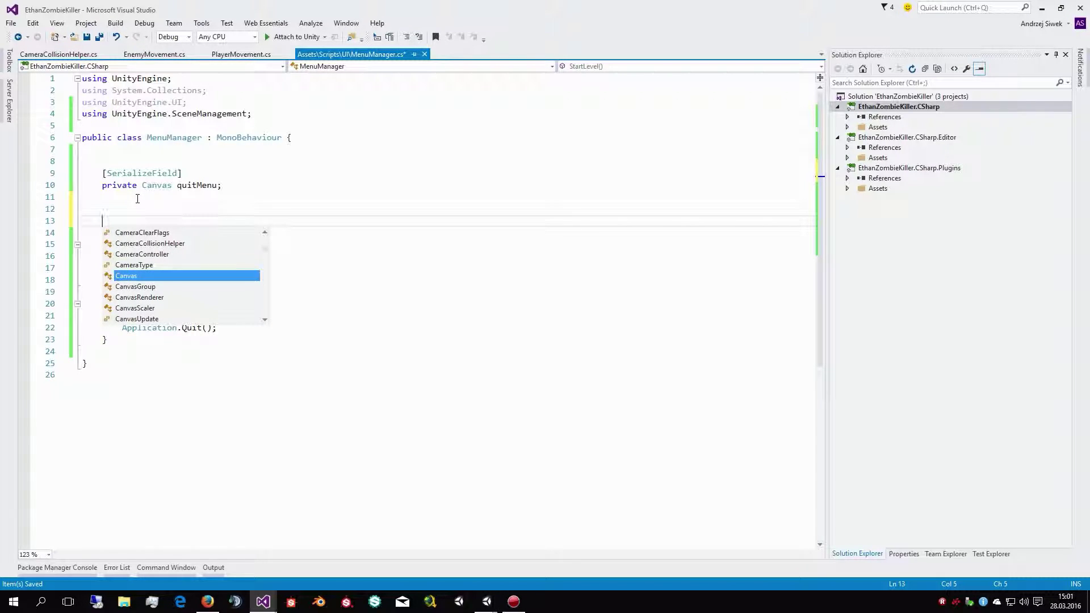
key("BackSpace")
key("BackSpace")
key("Up")
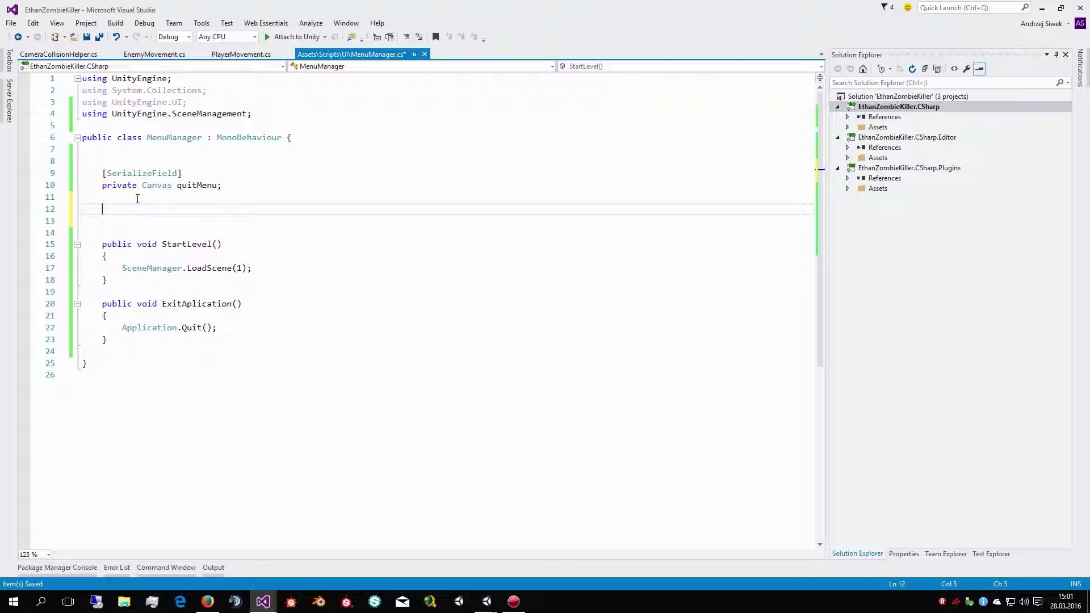
Generate an empty Start() method with Implement MonoBehaviours (Ctrl+Shift+M)
key("ctrl+shift+m")
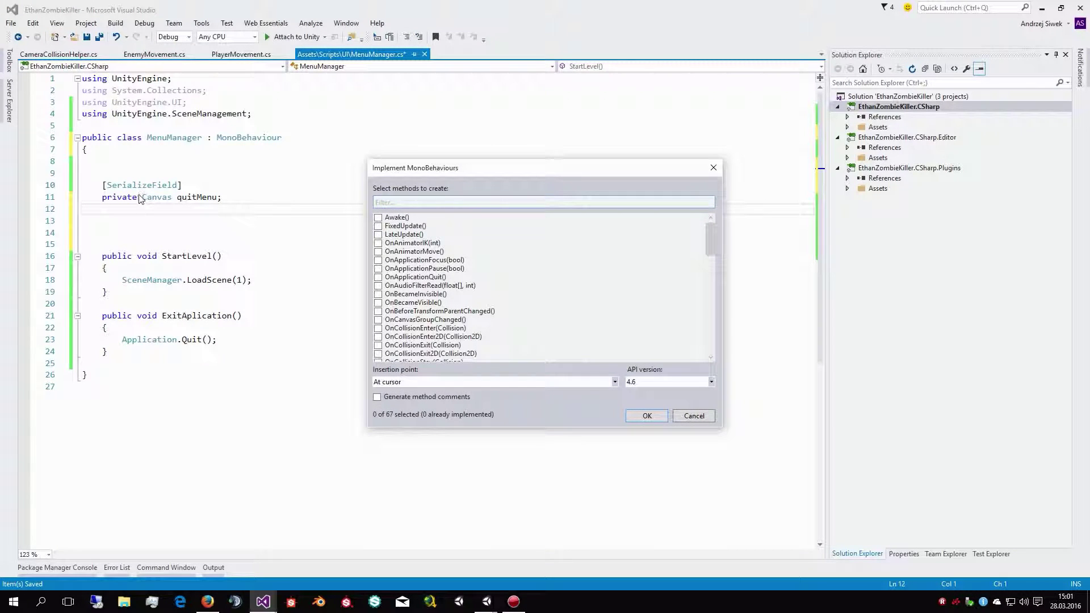
scroll(437, 284, "down", 4)
scroll(440, 286, "down", 6)
scroll(441, 287, "down", 6)
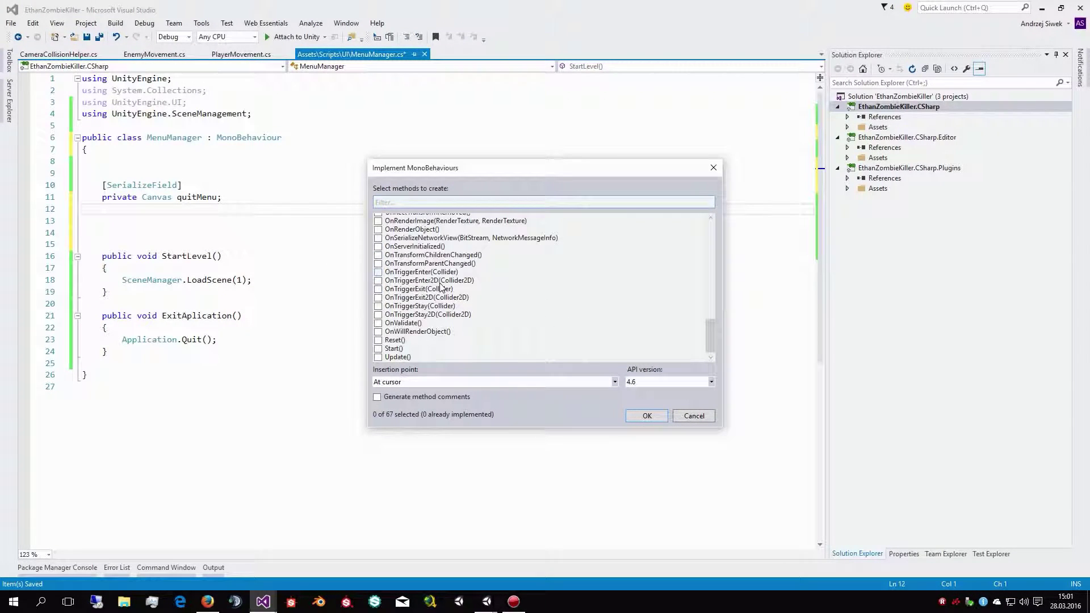
left_click(378, 348)
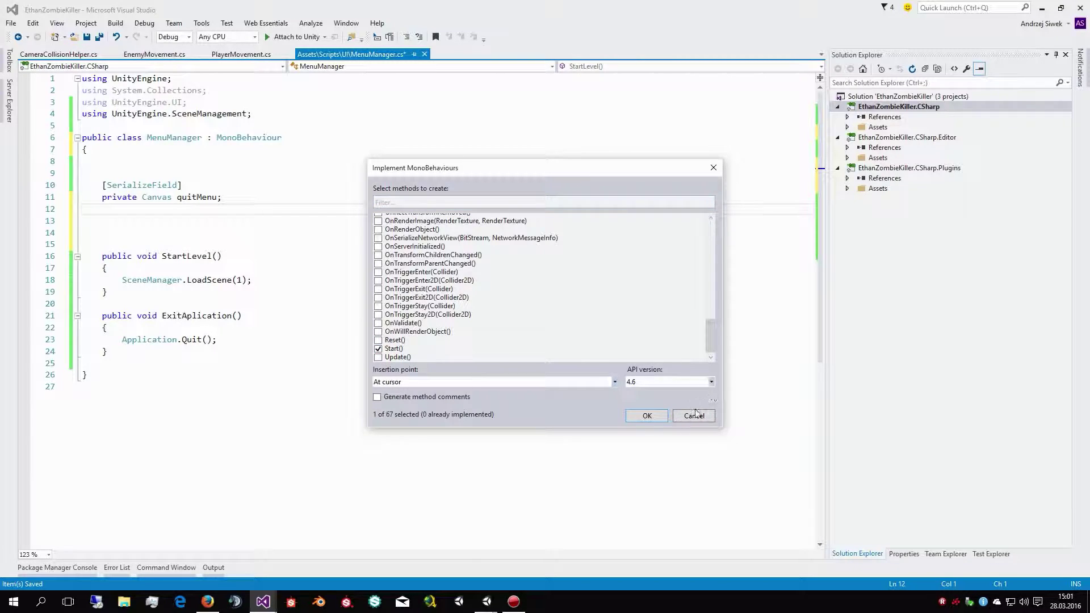
key("Return")
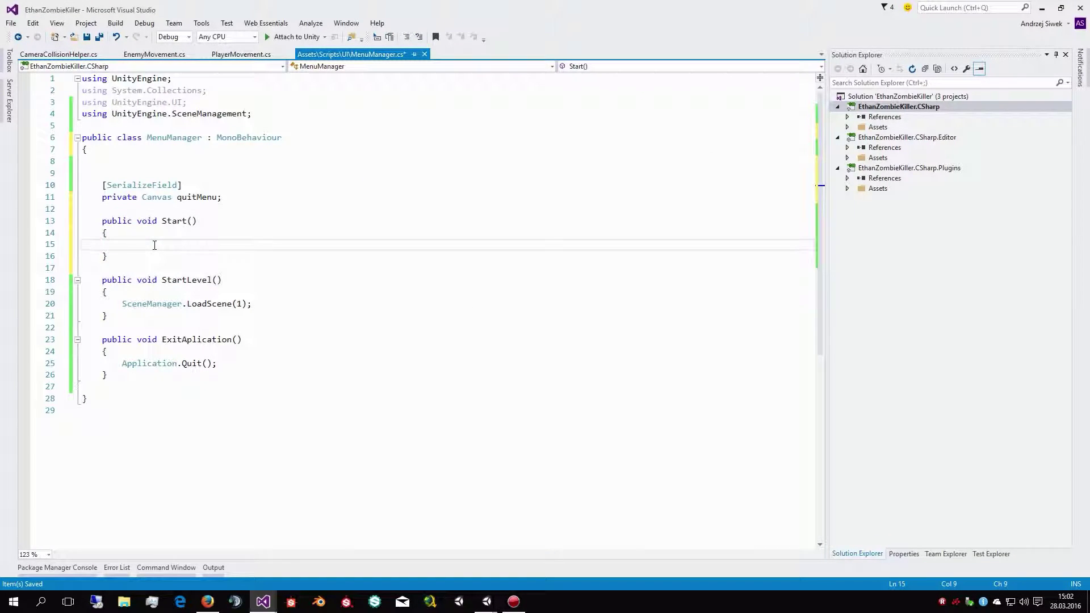
Write quitMenu.enabled = false; in Start(), fix the typo, save, and add spacing
type("qui")
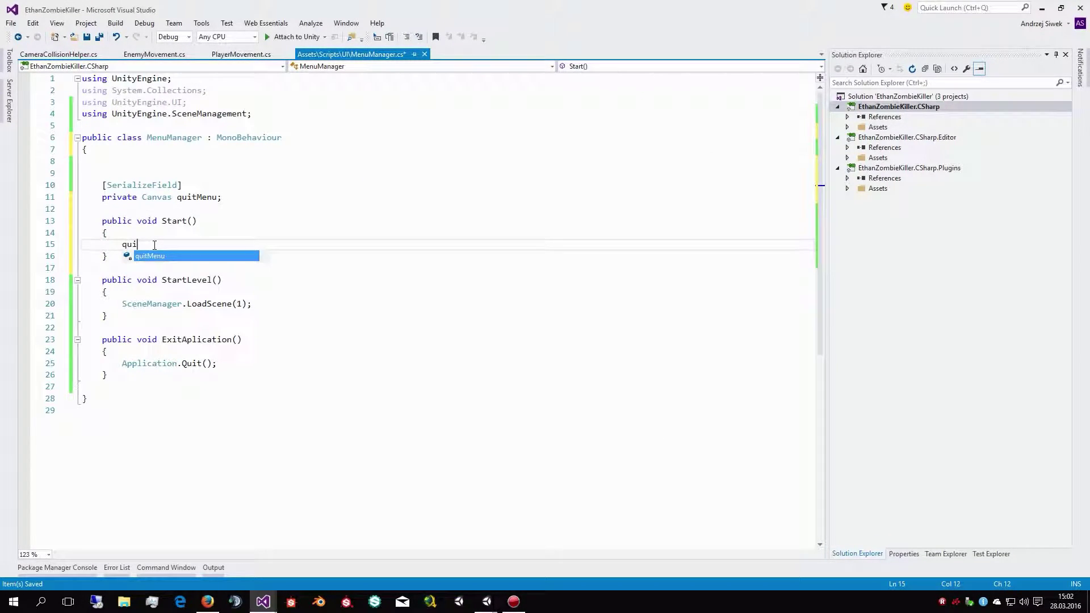
type("tMenu.en")
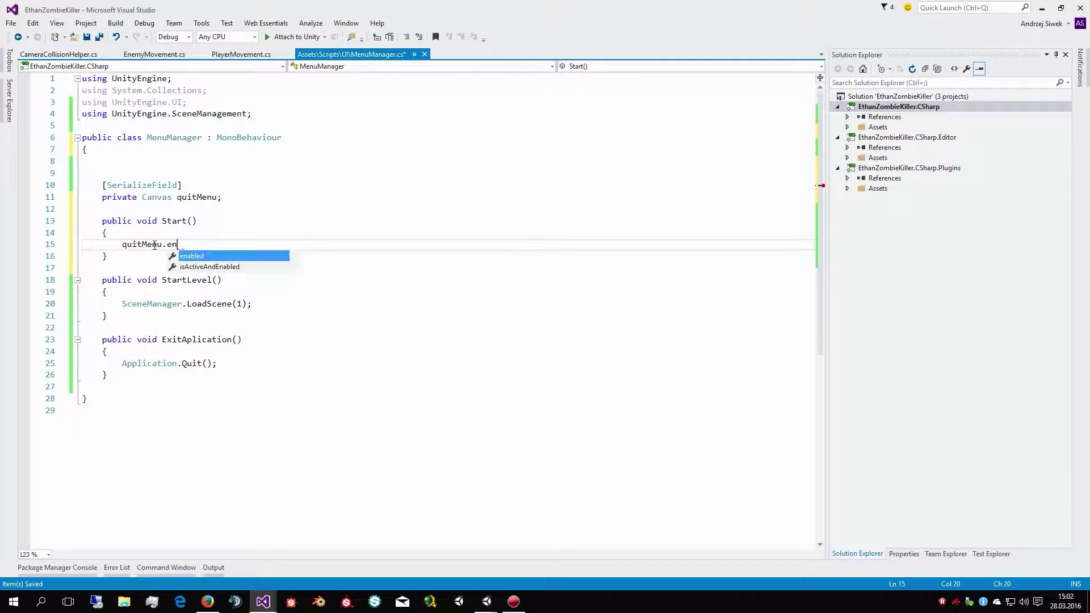
key("Tab")
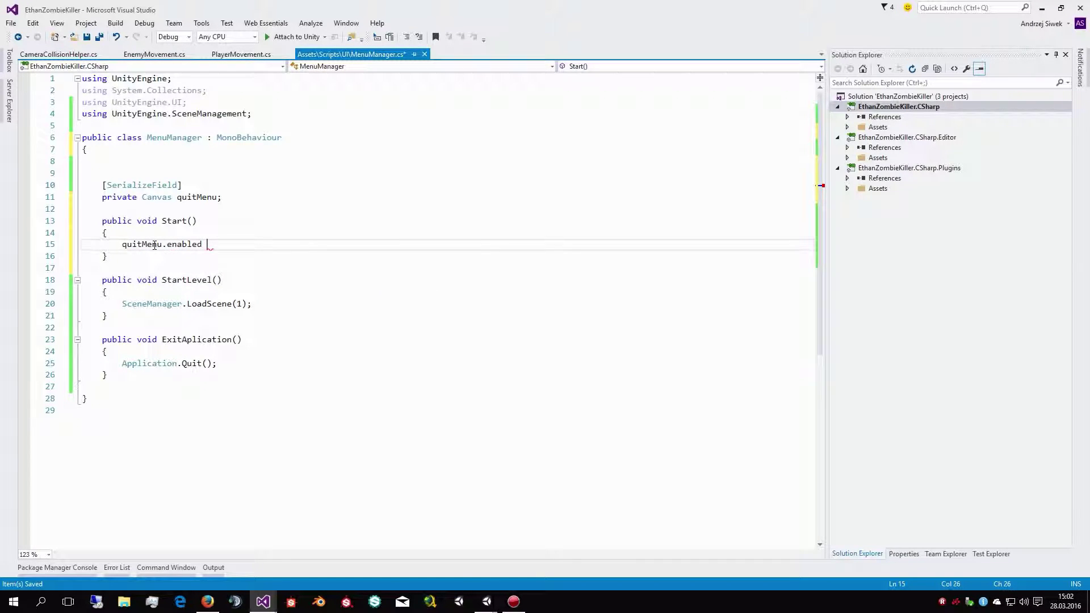
type("= fale;")
key("ctrl+s")
key("ctrl+shift+Right")
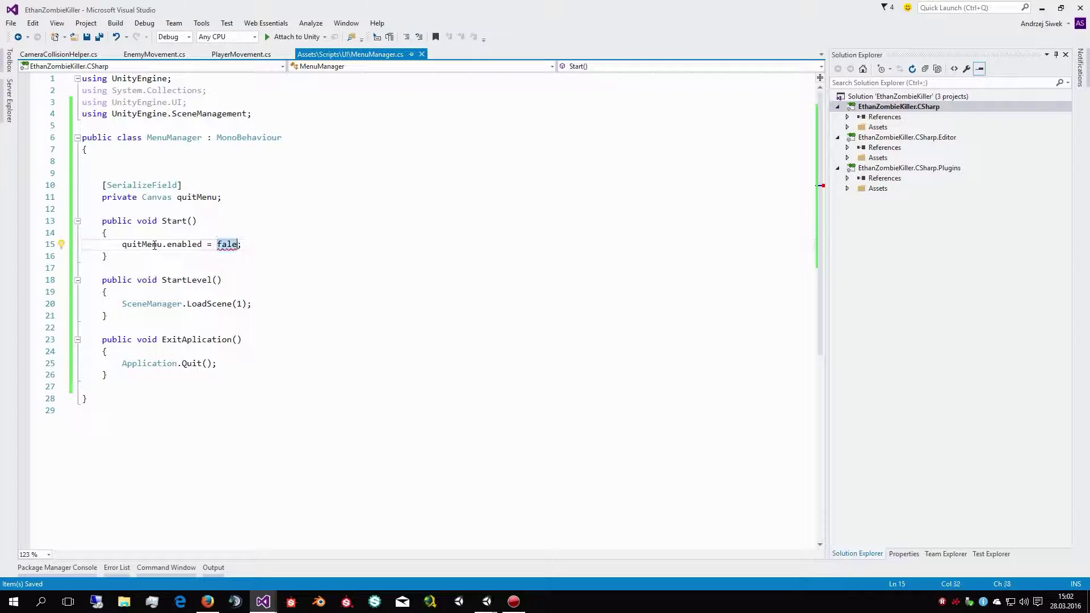
type("false")
key("Escape")
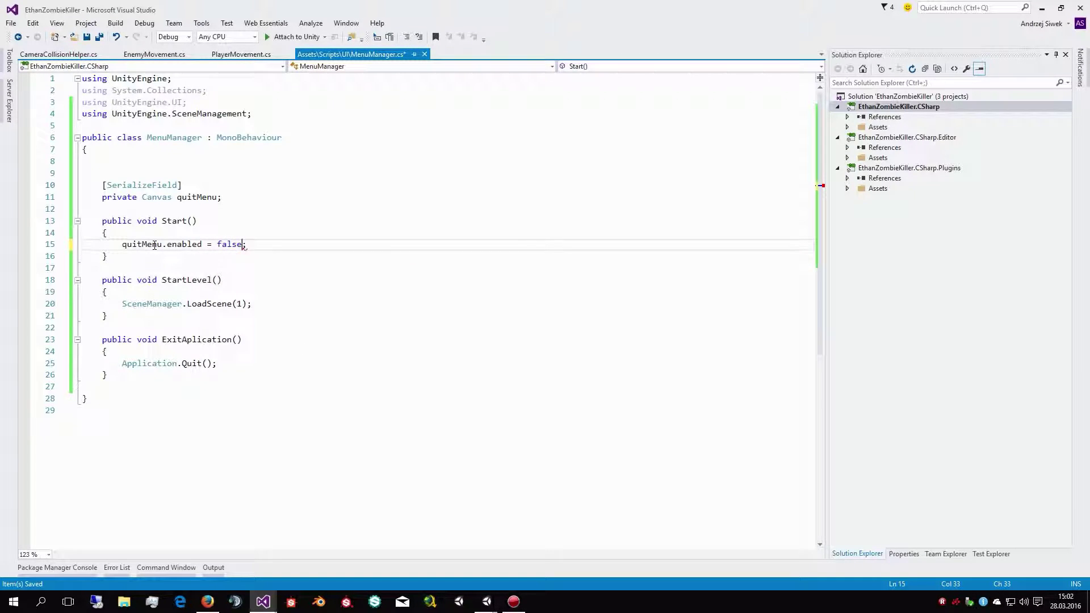
key("ctrl+s")
key("Down")
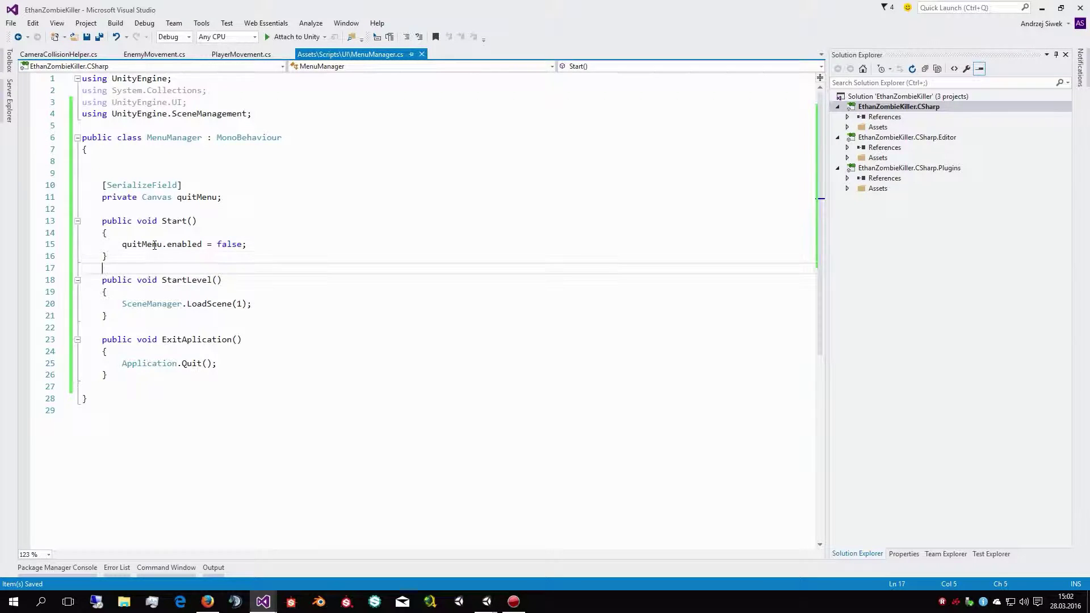
key("Return")
key("Return")
key("BackSpace")
Save the script and add blank lines before the class's closing brace for a new method
key("ctrl+s")
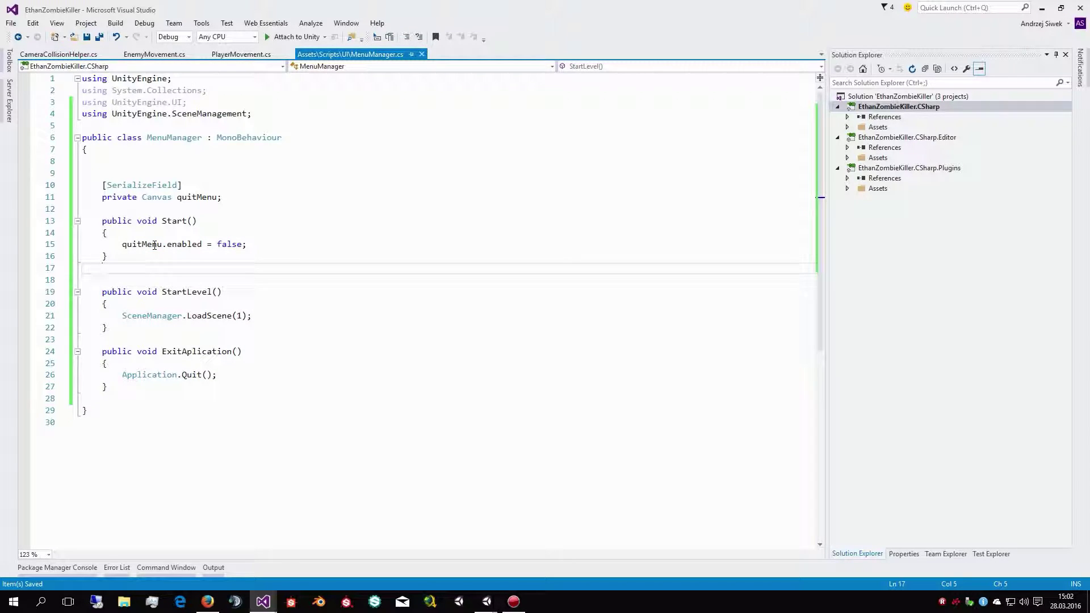
key("Down")
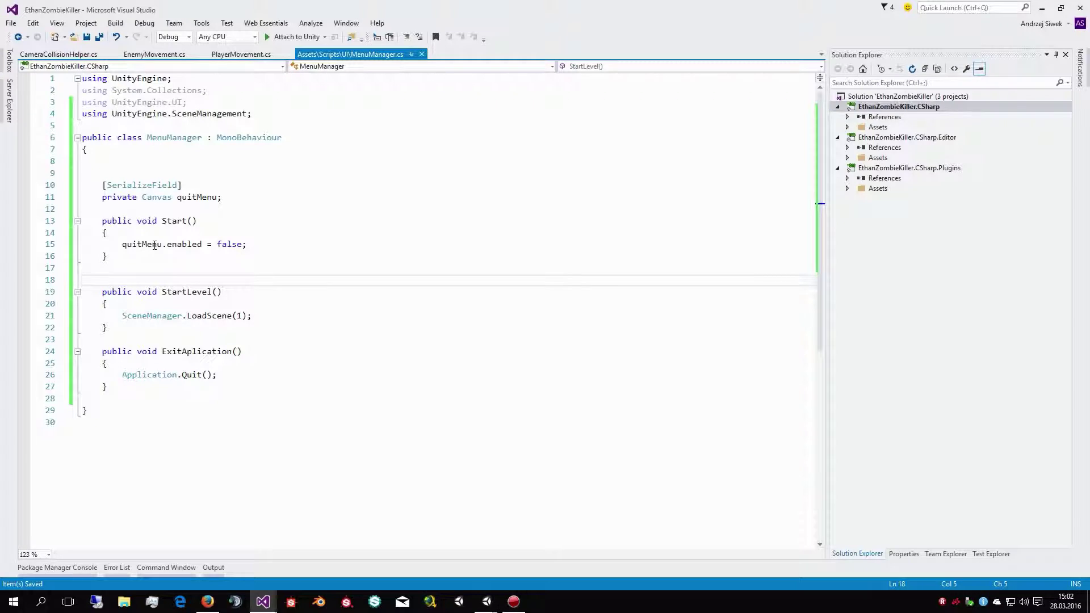
key("Down")
key("Down")
key("Down")
key("Down")
key("Down")
key("Down")
key("Return")
key("Return")
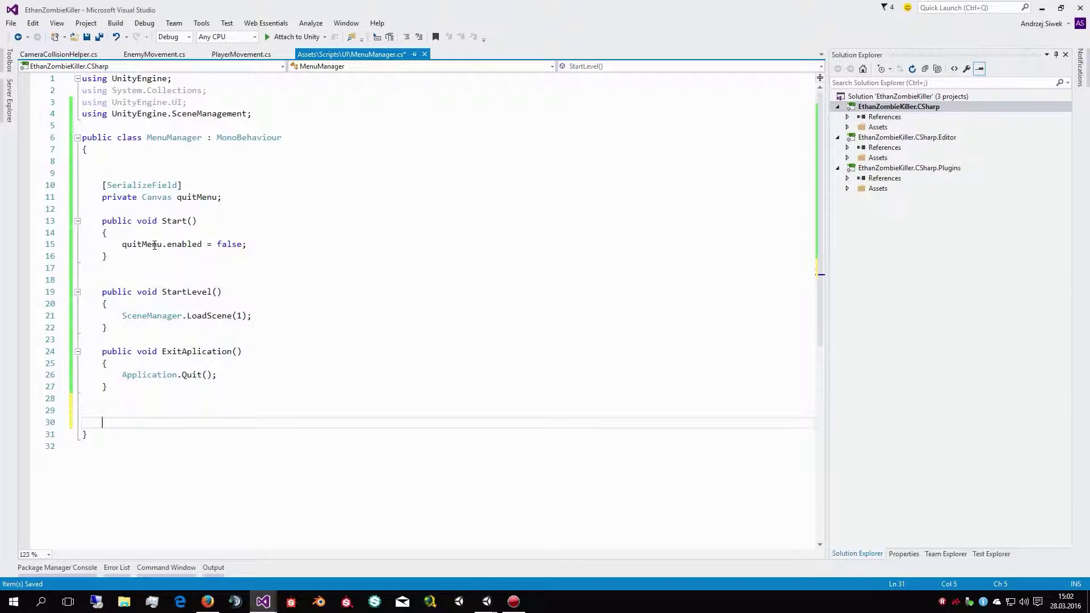
key("Return")
key("Return")
key("Up")
key("Up")
Write public void ExitPress() with the body quitMenu.enabled = true;
type("publi")
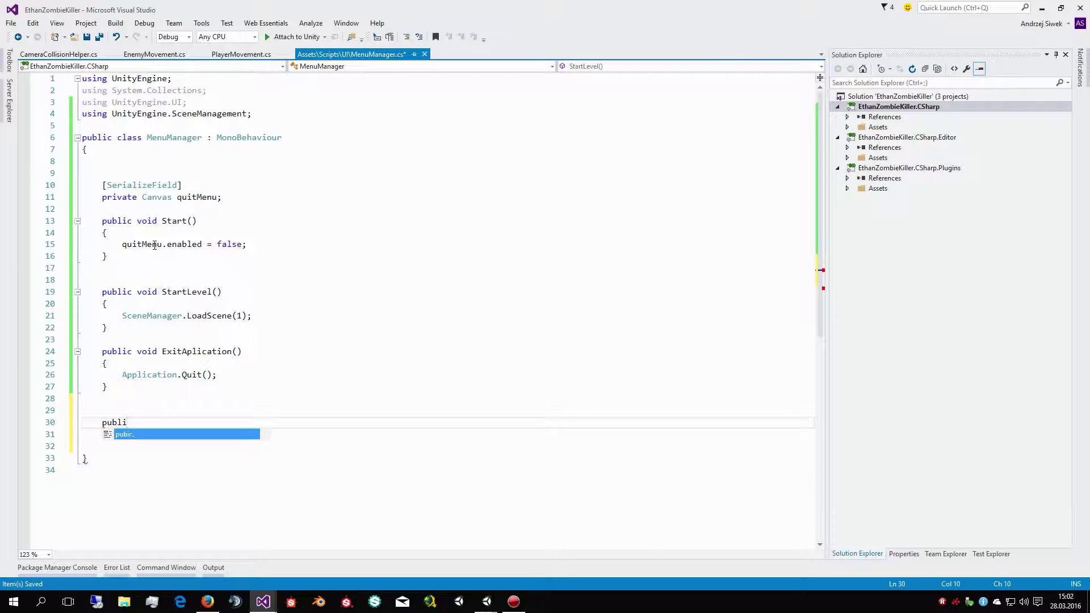
type("c ")
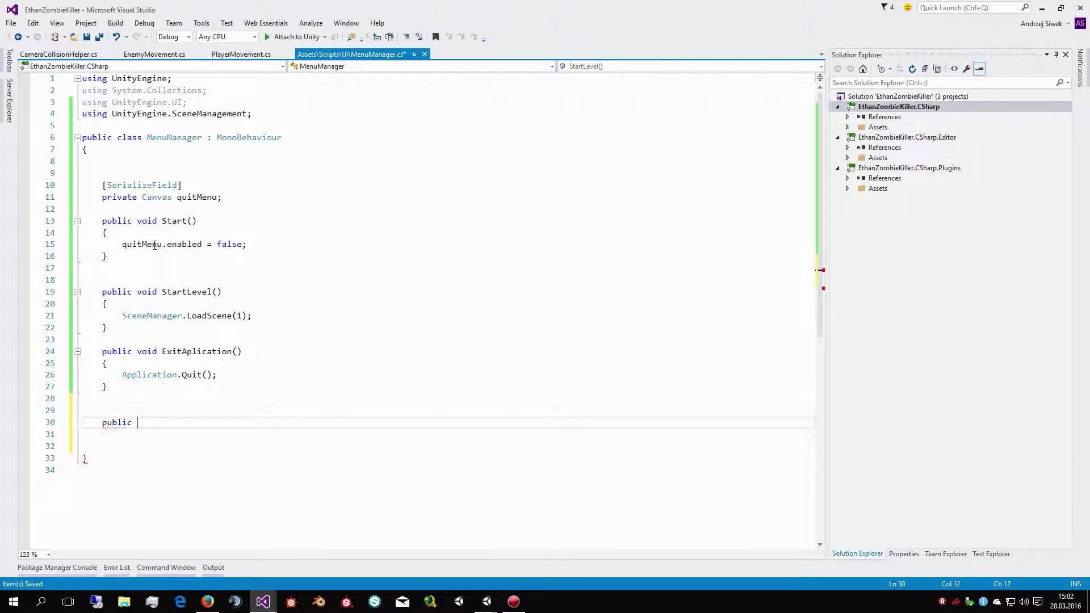
type("void Exi")
type("tPress(")
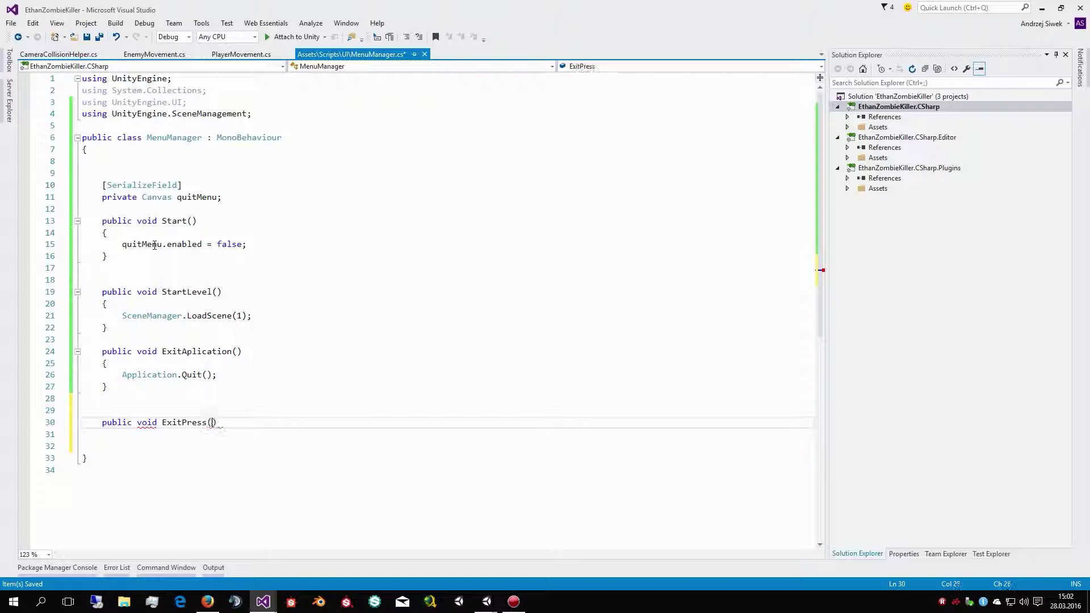
key("Return")
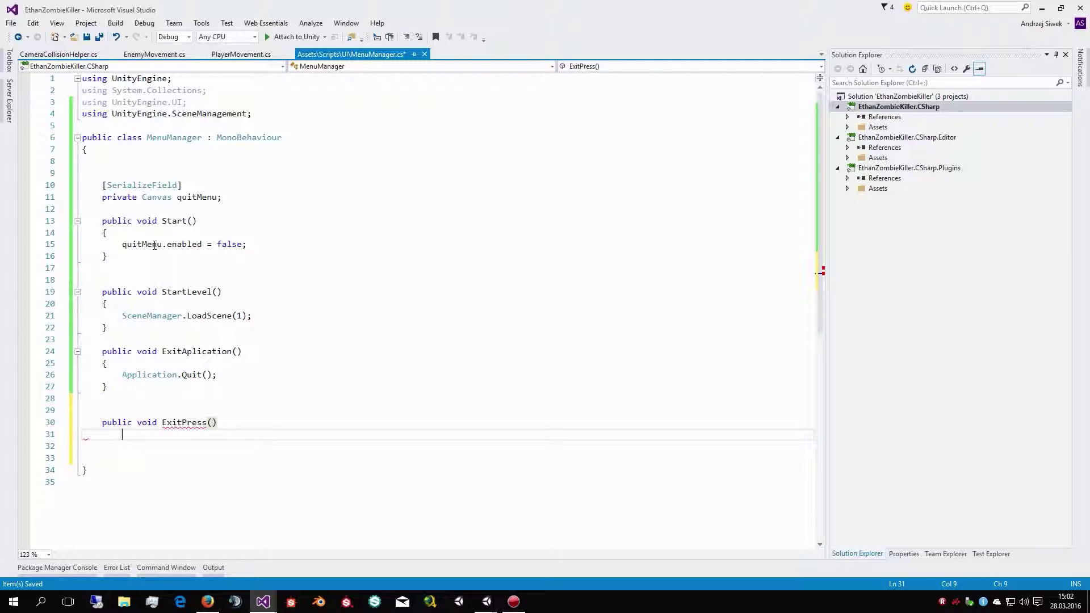
type("{")
key("Return")
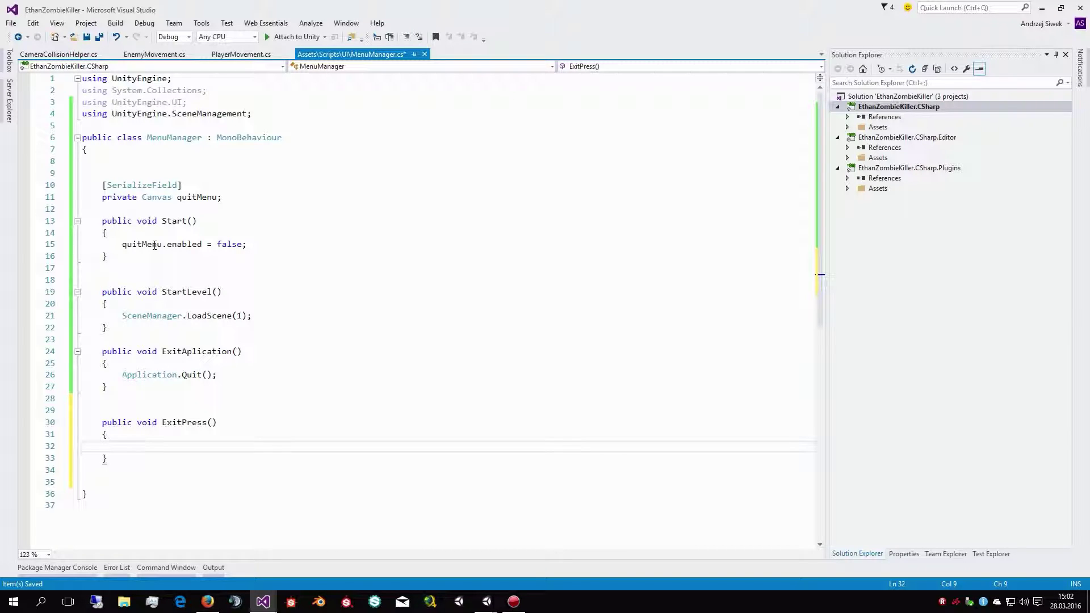
type("qui")
key("Tab")
type("en")
key("Tab")
type("rue")
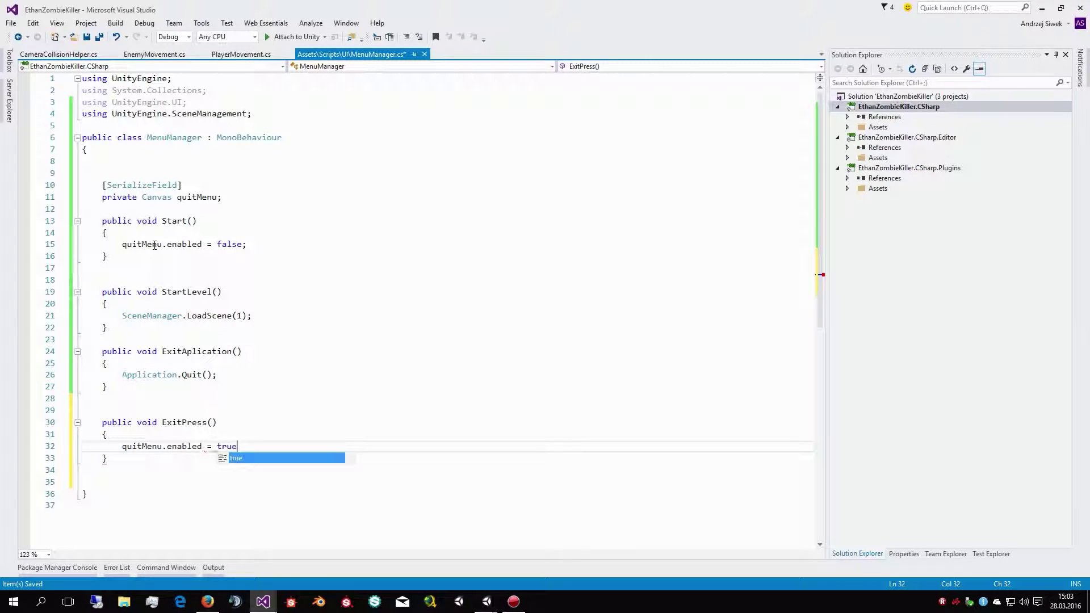
type(";")
key("Down")
key("Down")
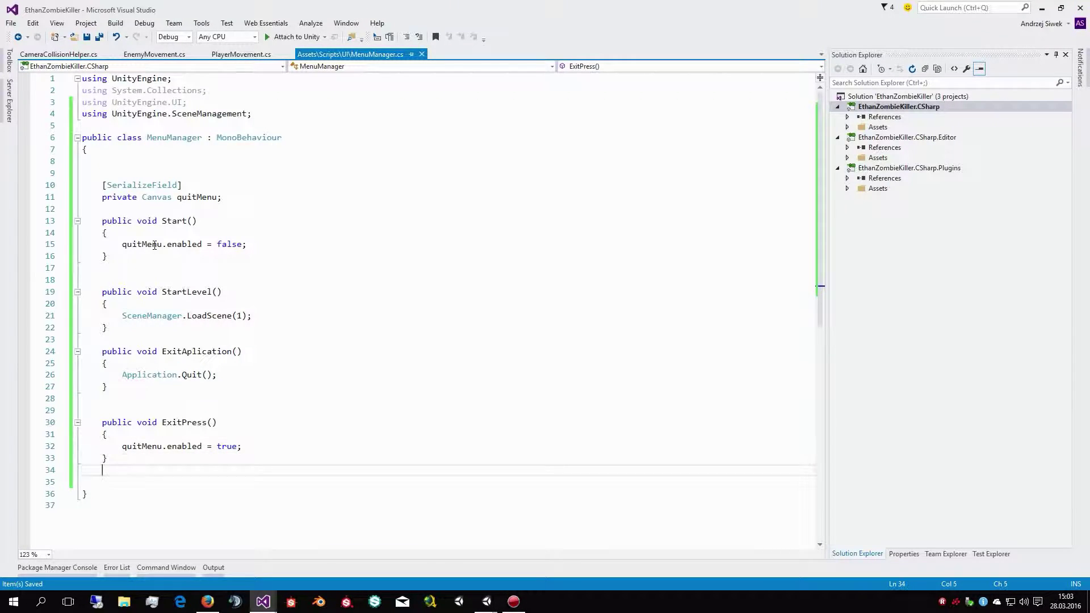
key("Up")
key("Return")
key("Return")
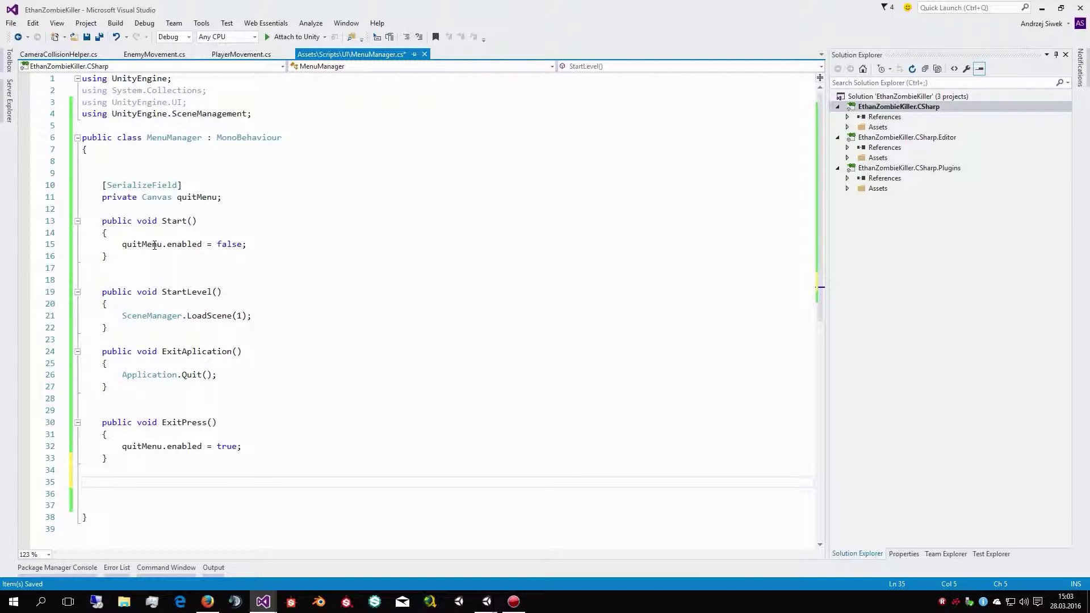
Write public void NoPress() containing quitMenu.enabled = false; and save MenuManager.cs
type("public ")
type("void No")
type("Press")
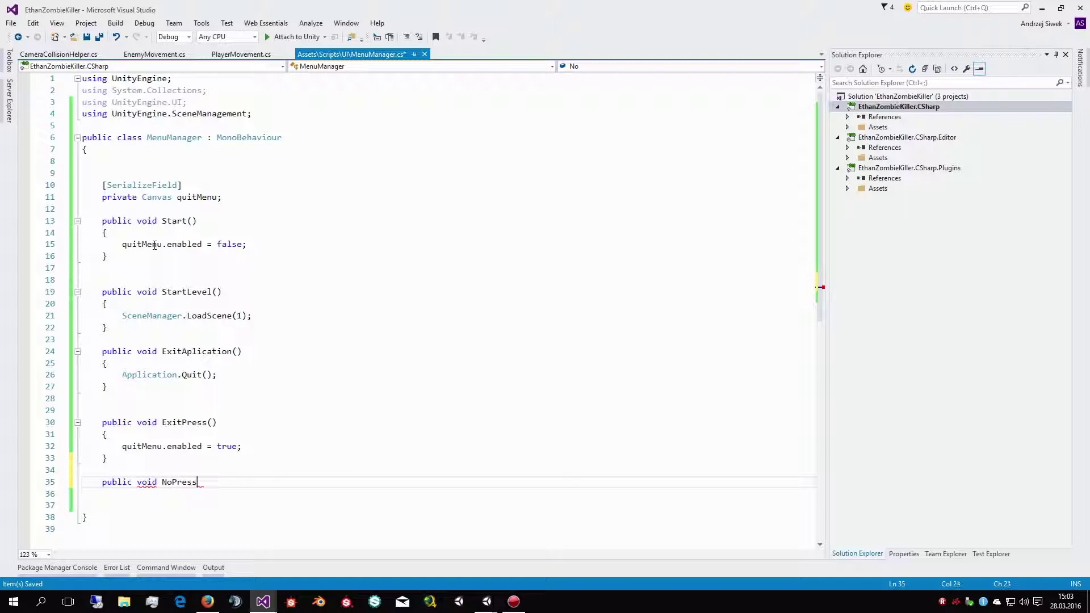
type("()(")
key("BackSpace")
key("Return")
type("{")
key("Return")
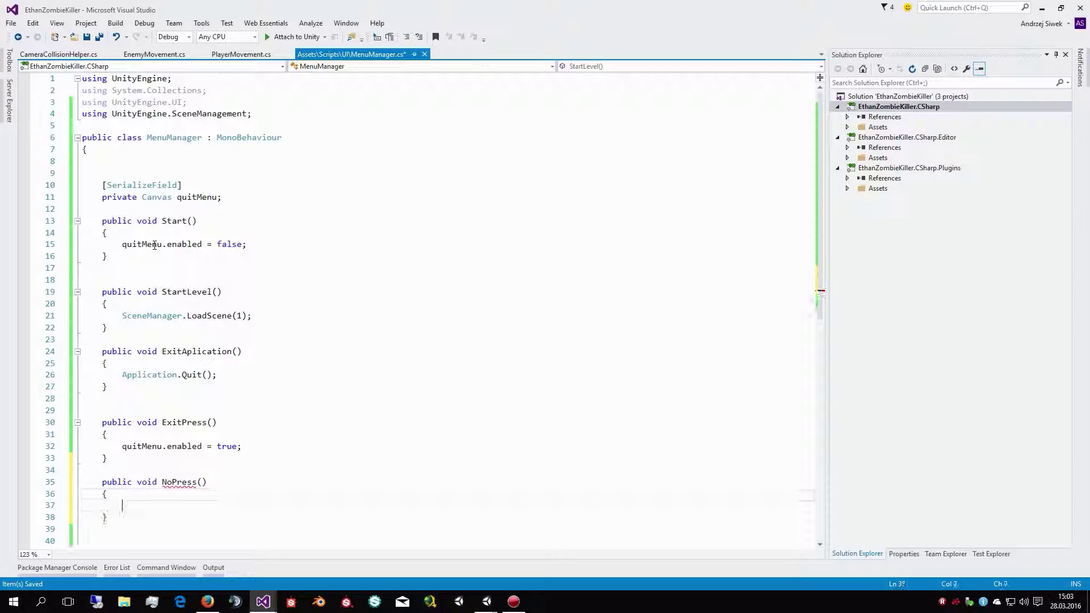
type("qui")
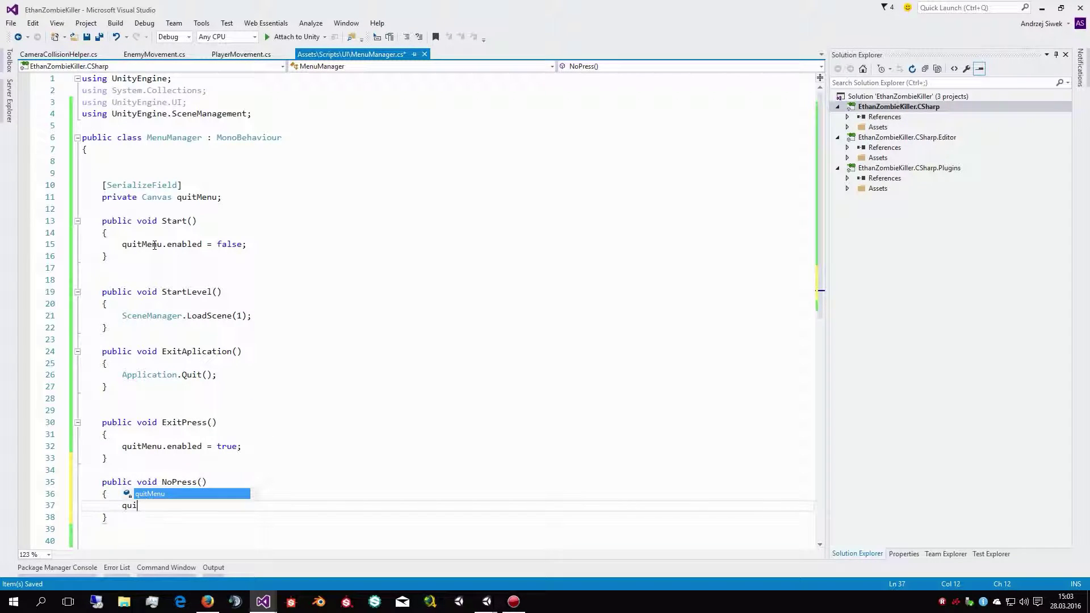
type("tMenu.ena")
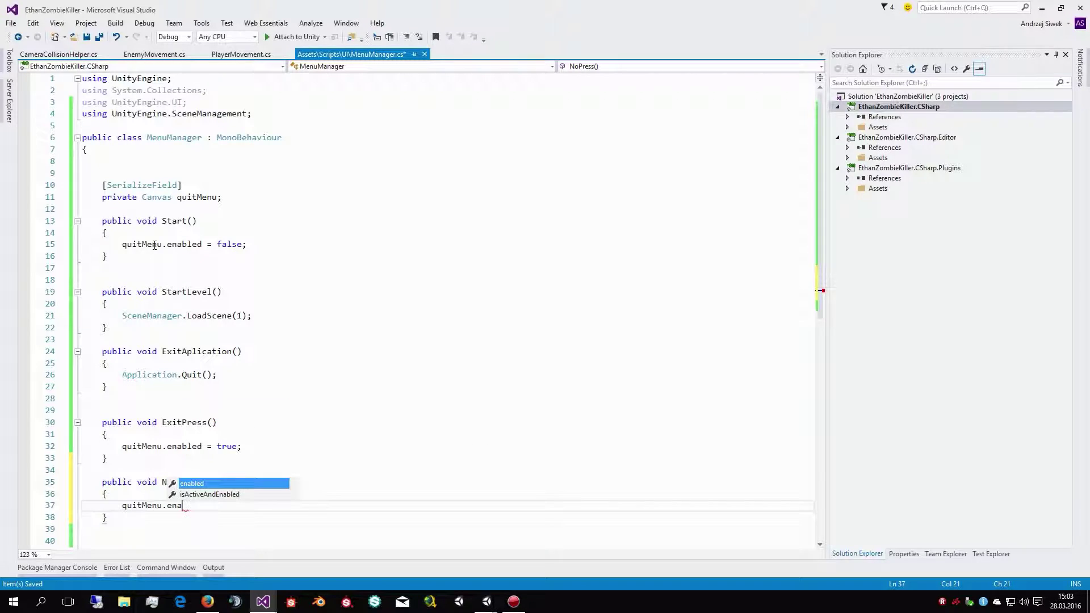
key("Tab")
type("fa")
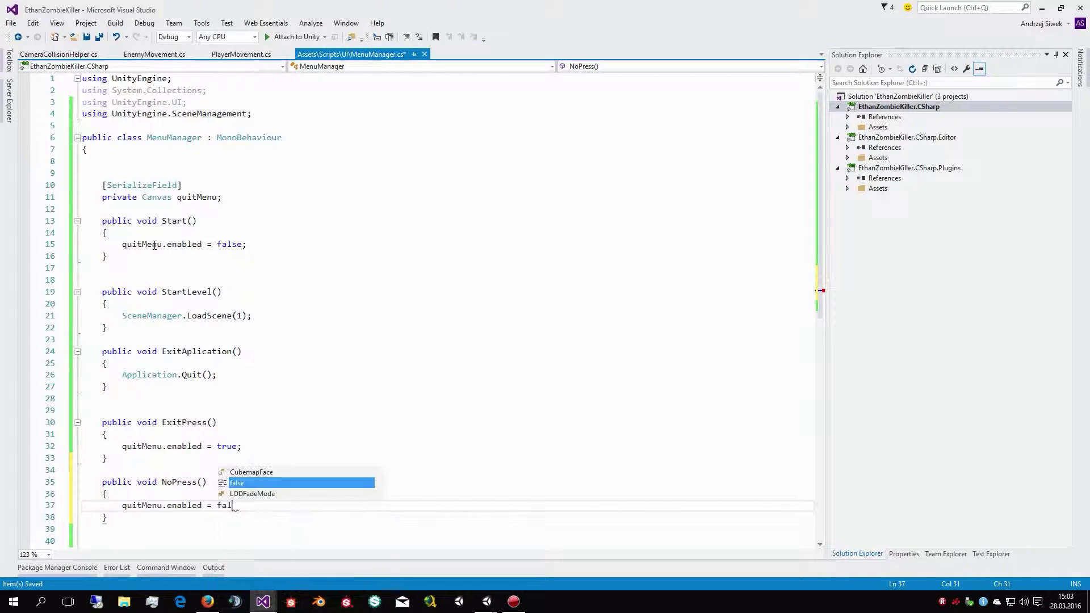
type("le")
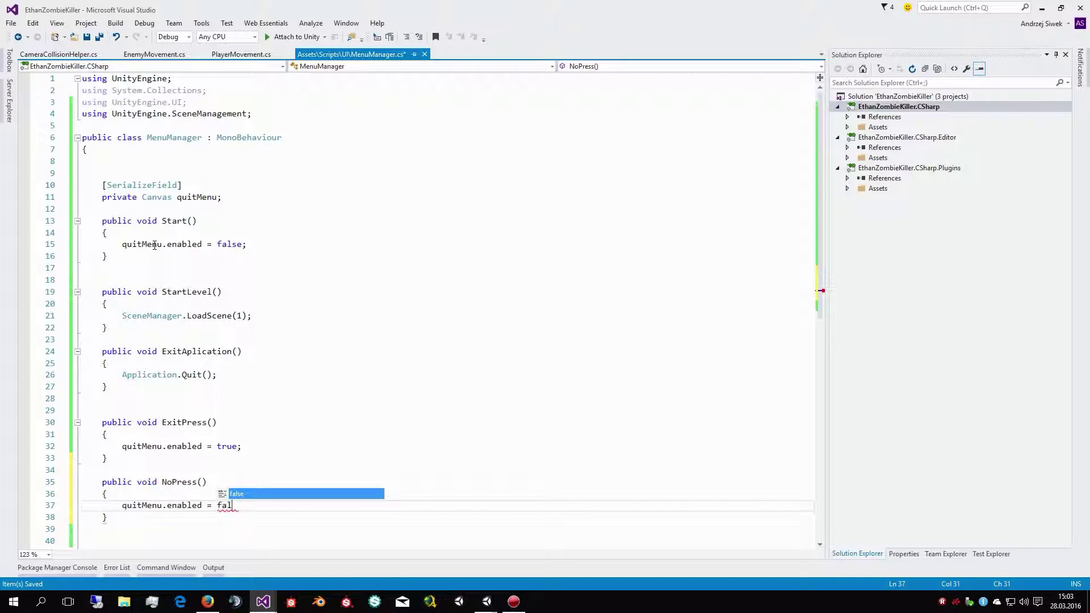
key("Tab")
type(";")
key("ctrl+s")
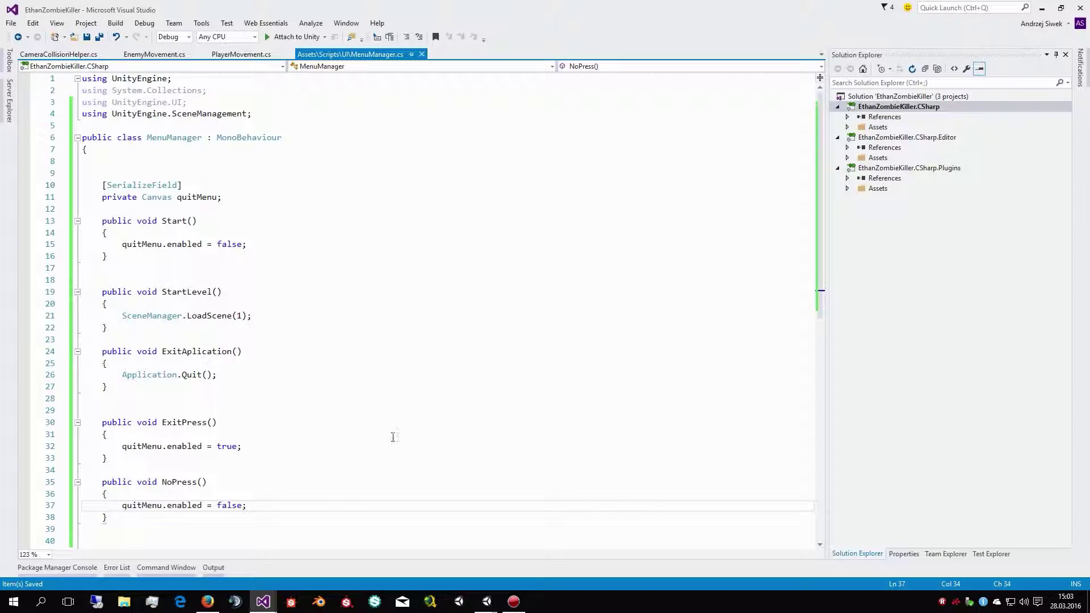
Back in Unity, switch Exit's On Click function to MenuManager.ExitPress
mouse_move(487, 606)
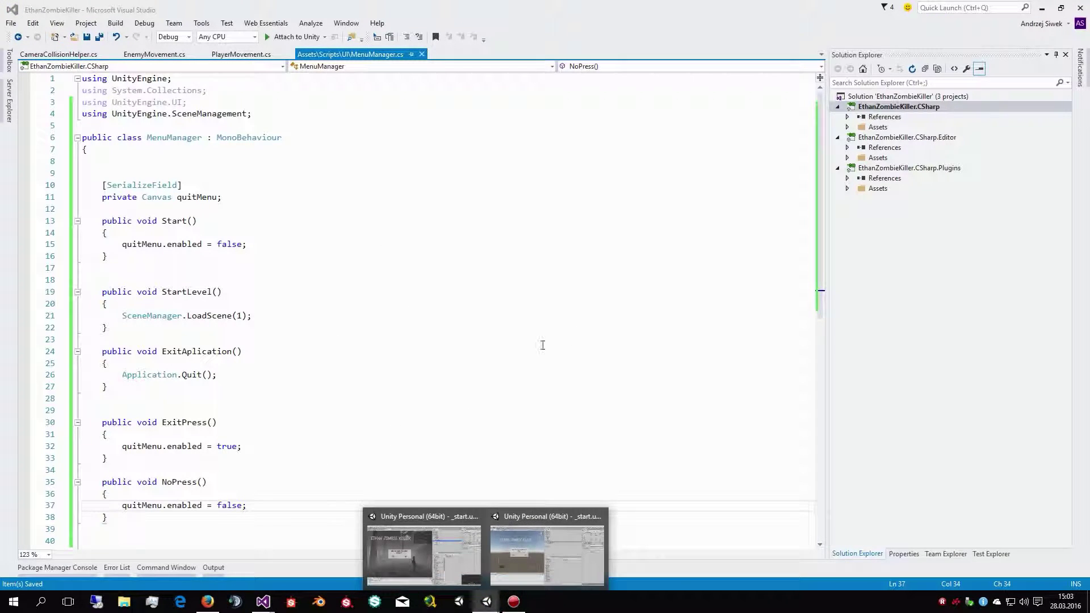
left_click(521, 550)
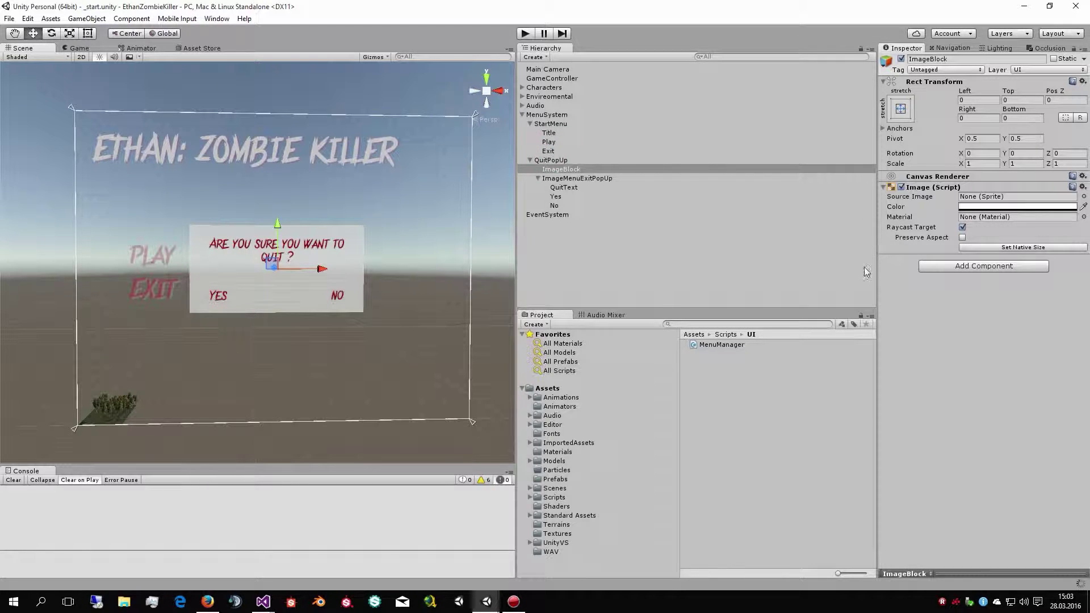
left_click(548, 151)
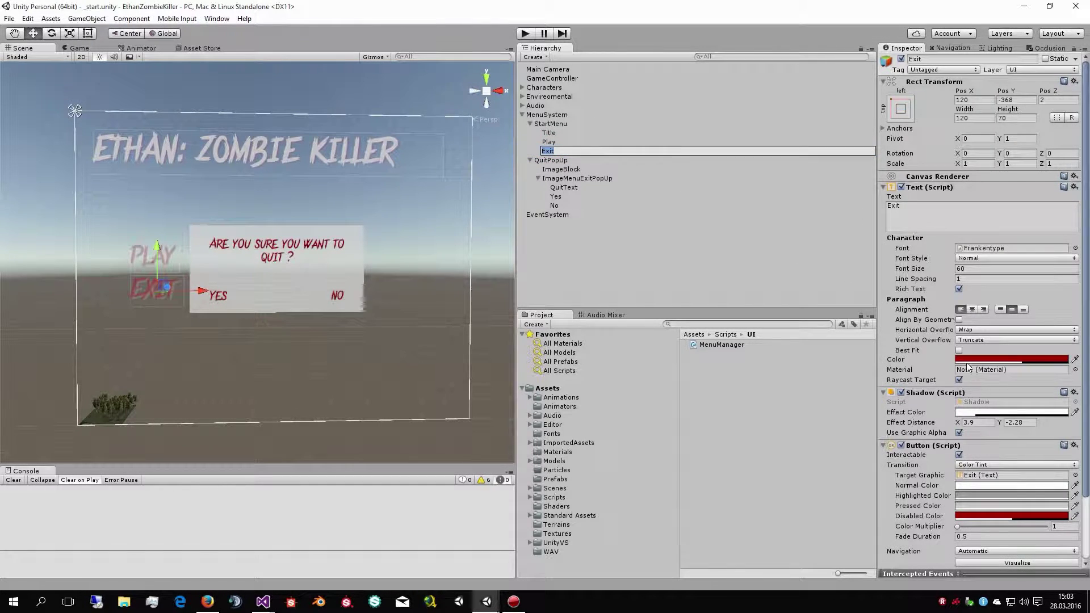
scroll(976, 397, "down", 3)
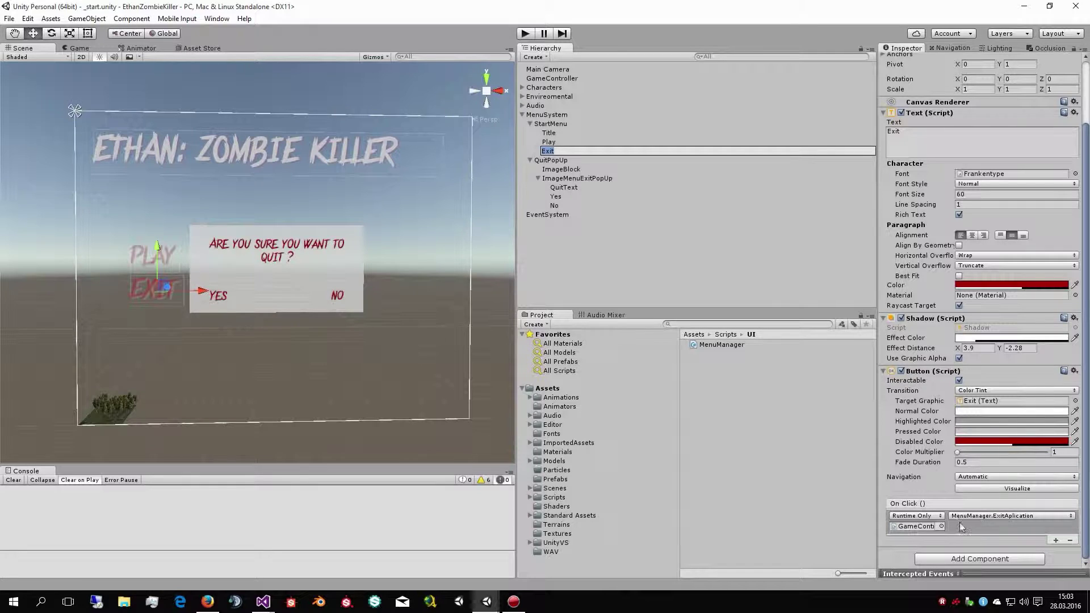
left_click(985, 516)
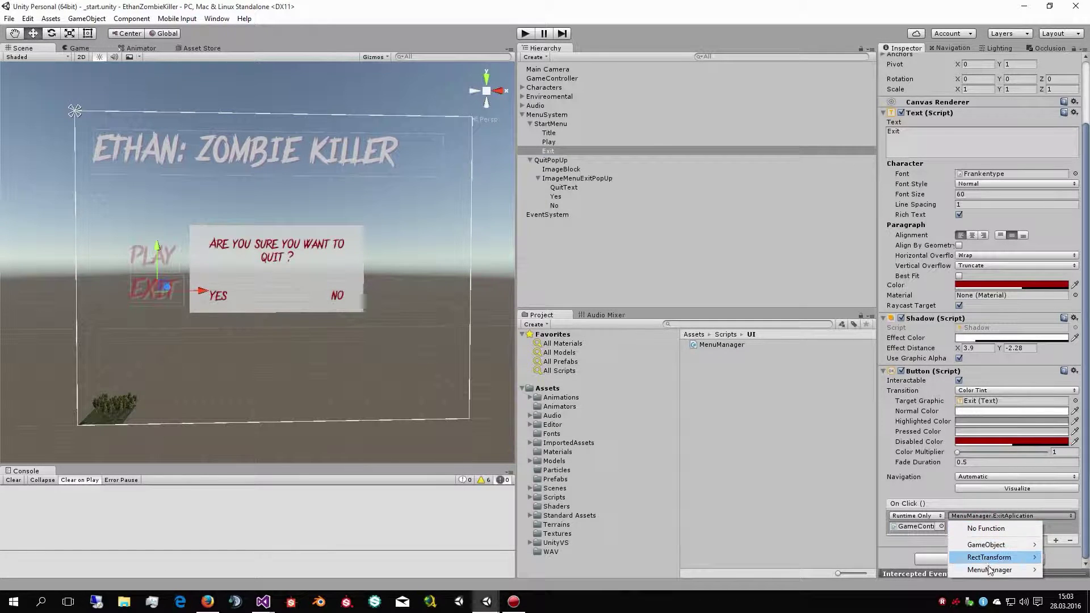
mouse_move(989, 569)
left_click(841, 482)
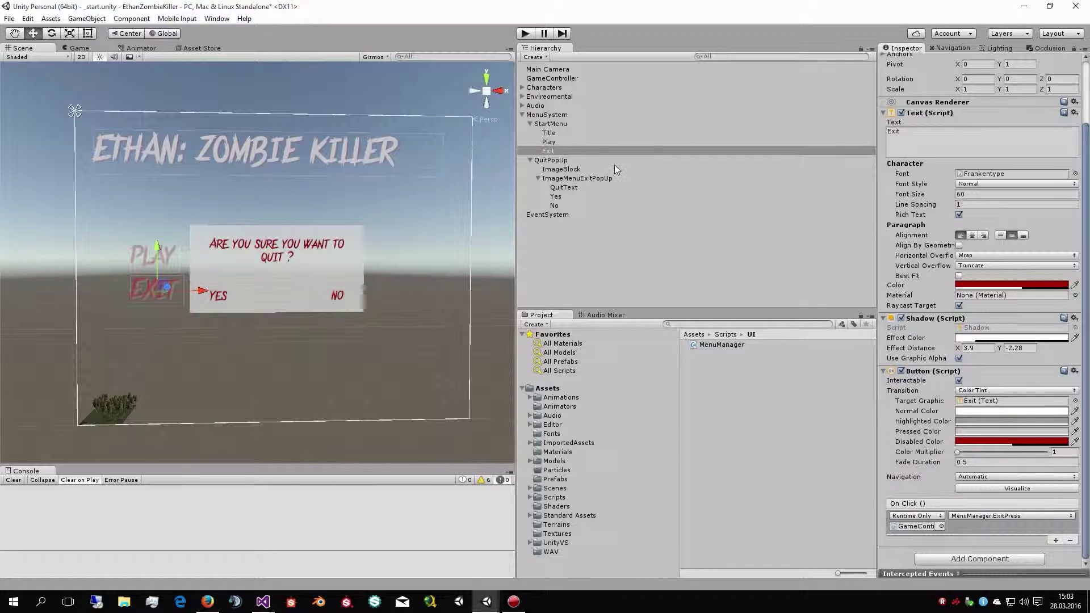
Add a Button component to the popup's No label
left_click(554, 205)
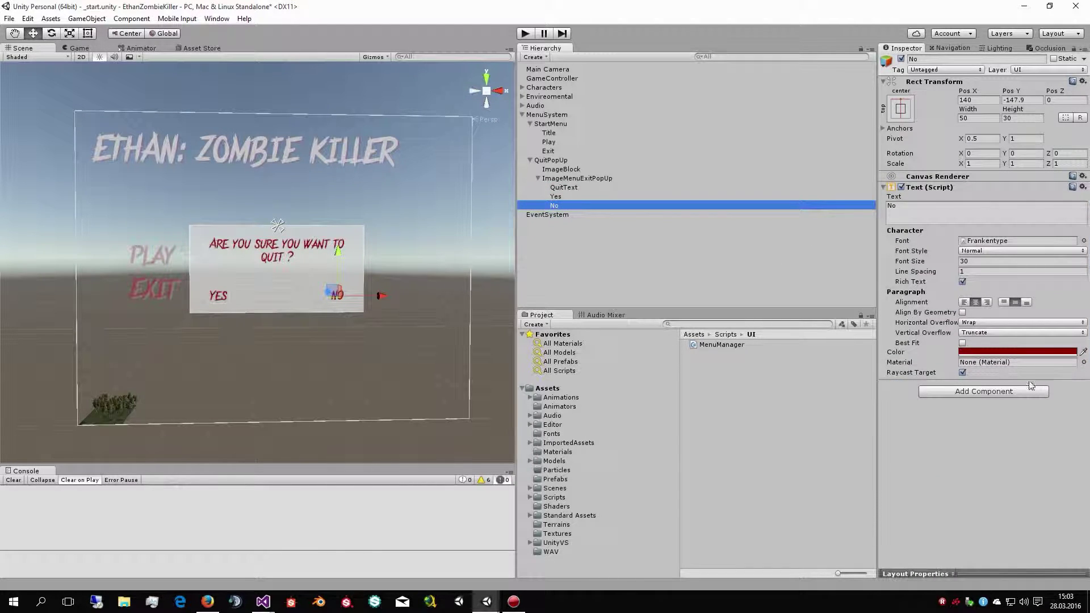
left_click(957, 403)
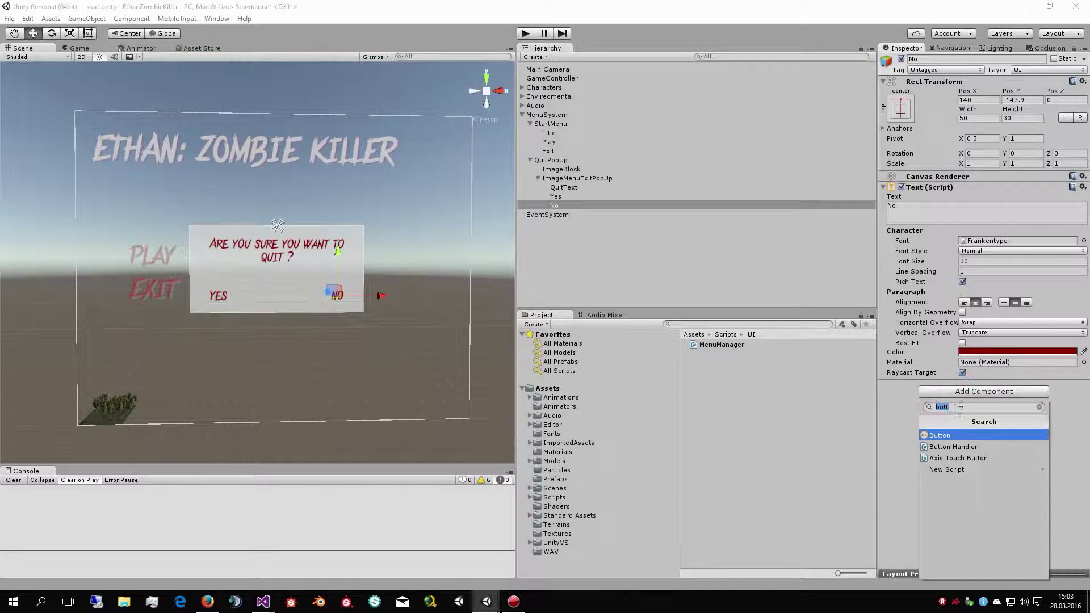
type("button")
key("Return")
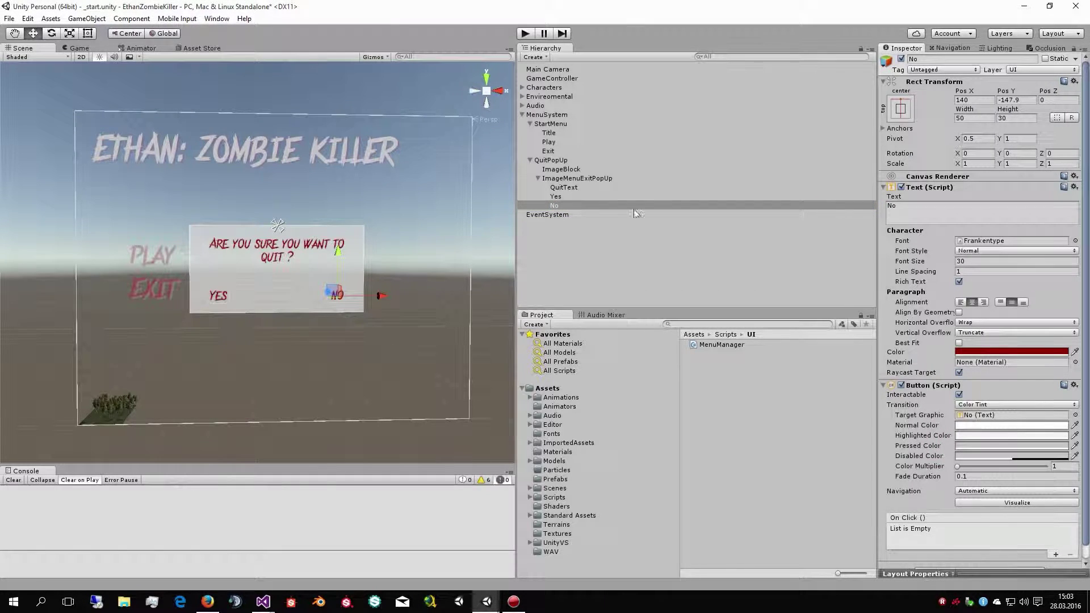
Point No's new On Click entry at GameController's MenuManager.NoPress
left_click(1055, 554)
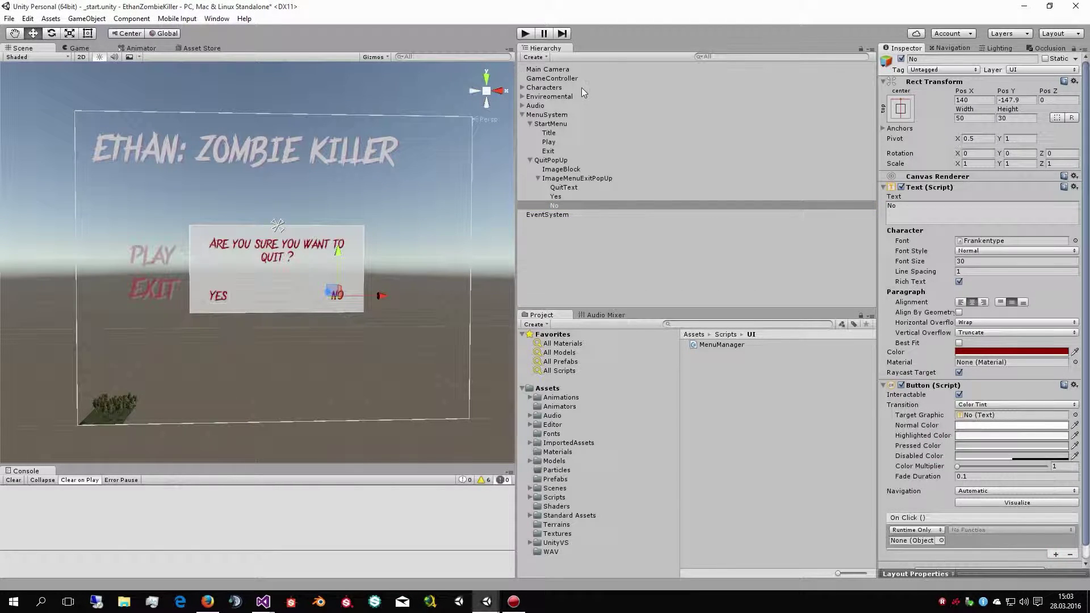
left_click_drag(555, 80, 914, 540)
scroll(982, 530, "down", 1)
left_click(1035, 516)
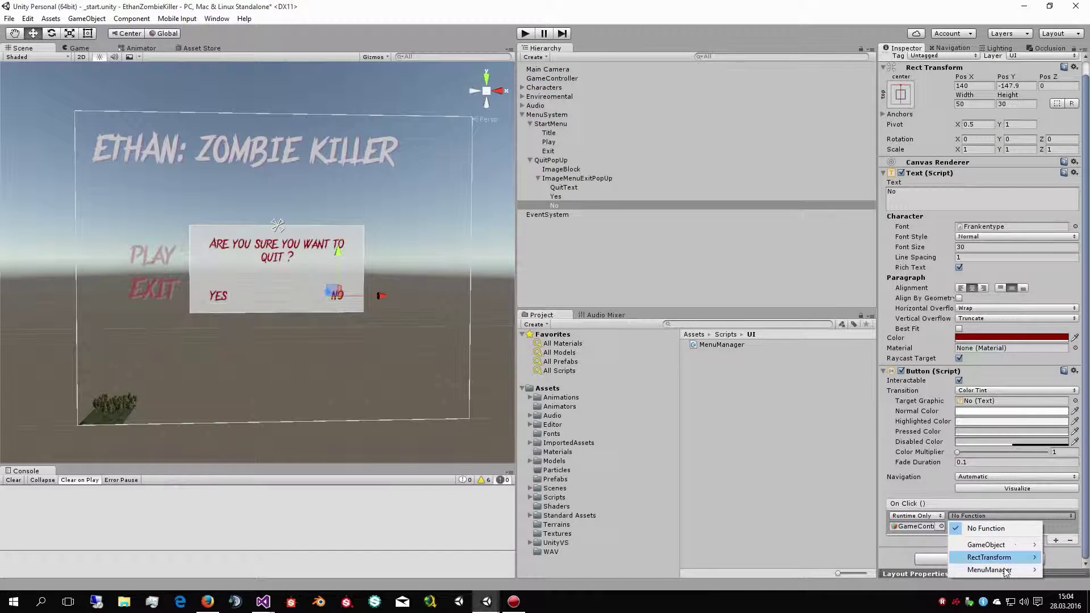
mouse_move(1039, 570)
left_click(845, 495)
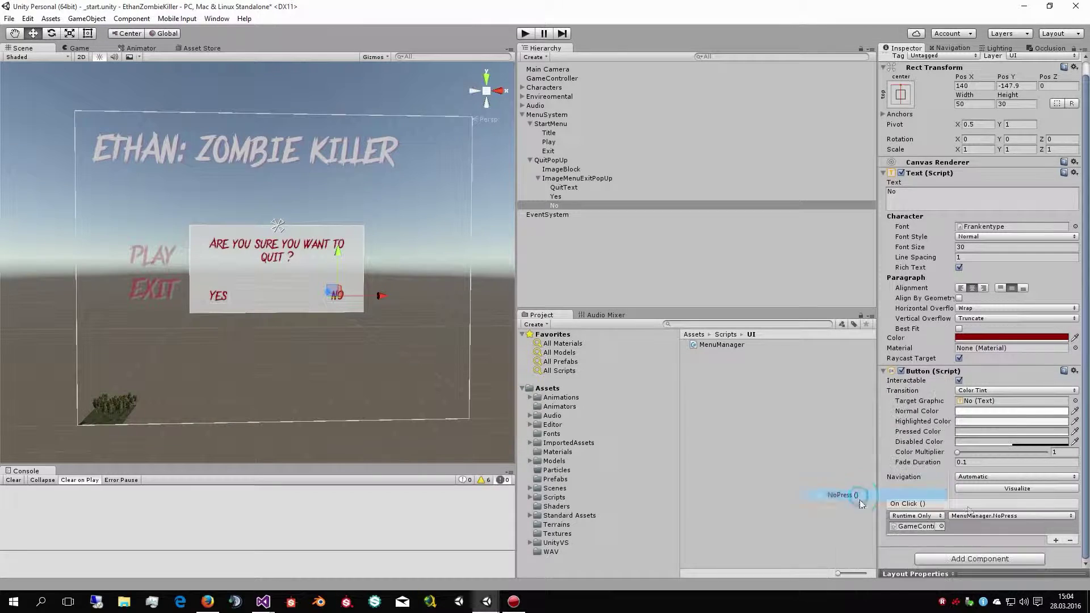
After a test run, drag QuitPopUp into GameController's Quit Menu field and replay
left_click(525, 32)
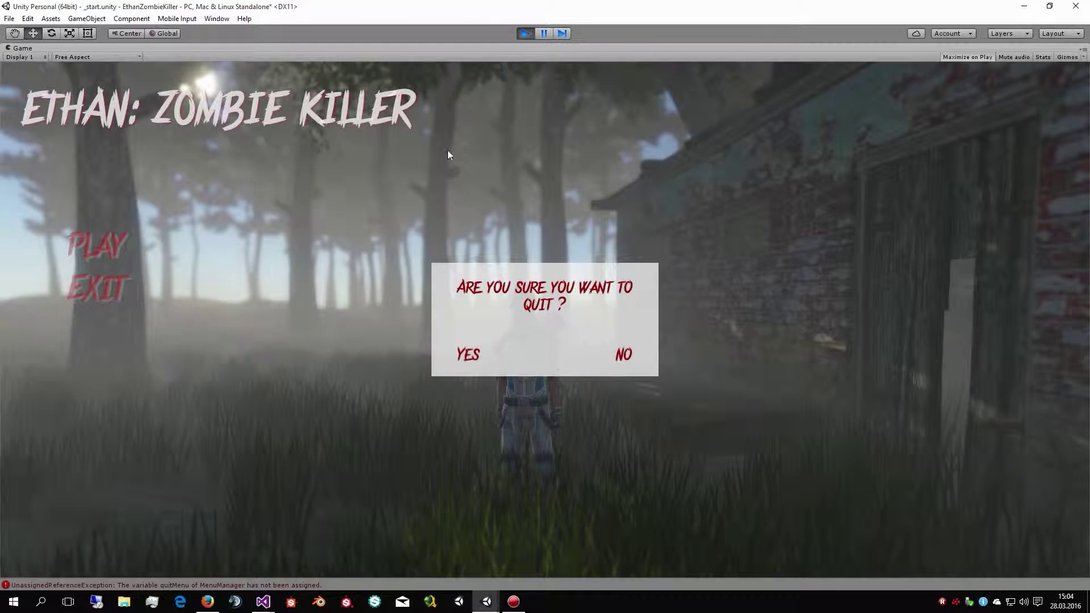
left_click(520, 34)
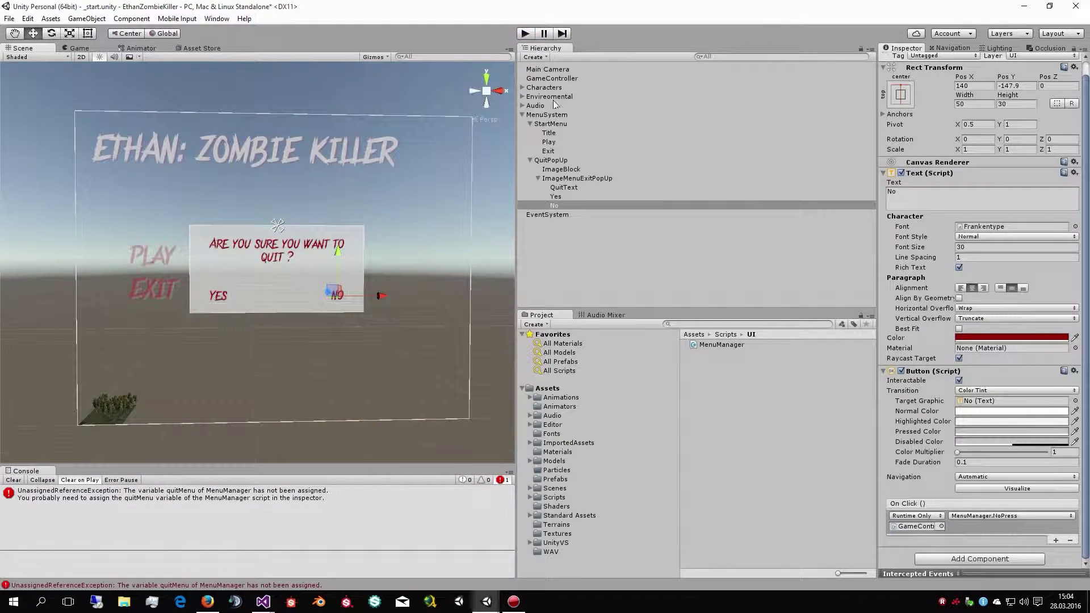
left_click(553, 79)
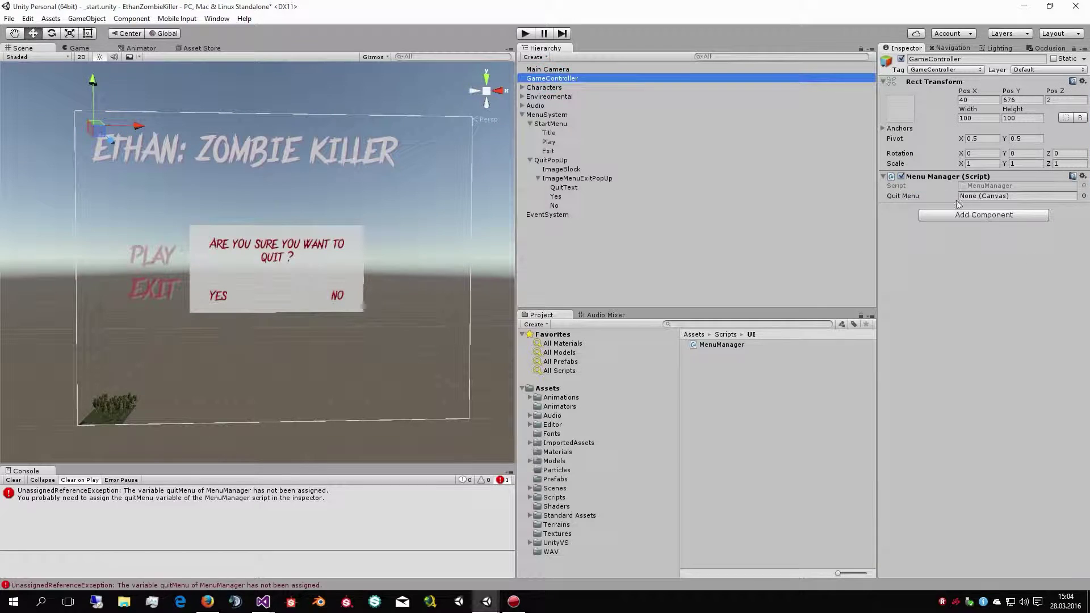
left_click(551, 160)
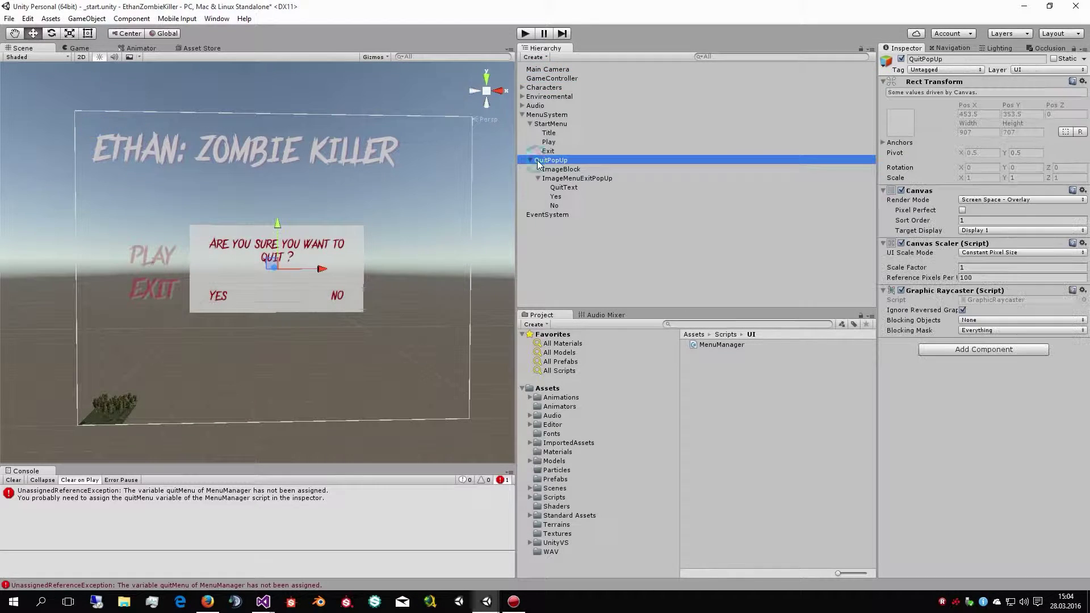
left_click(530, 160)
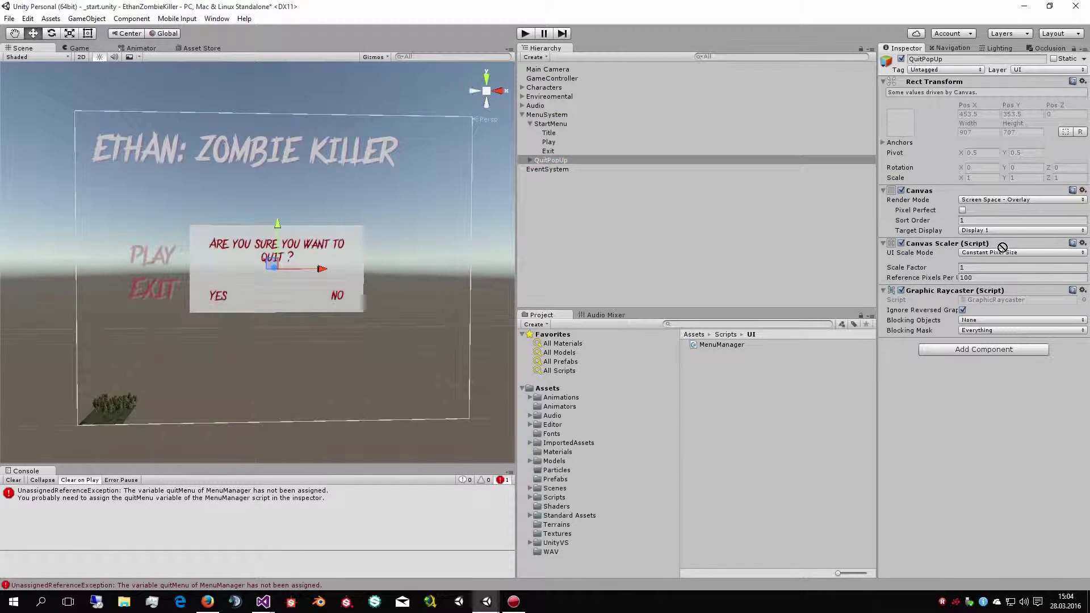
left_click_drag(551, 160, 565, 168)
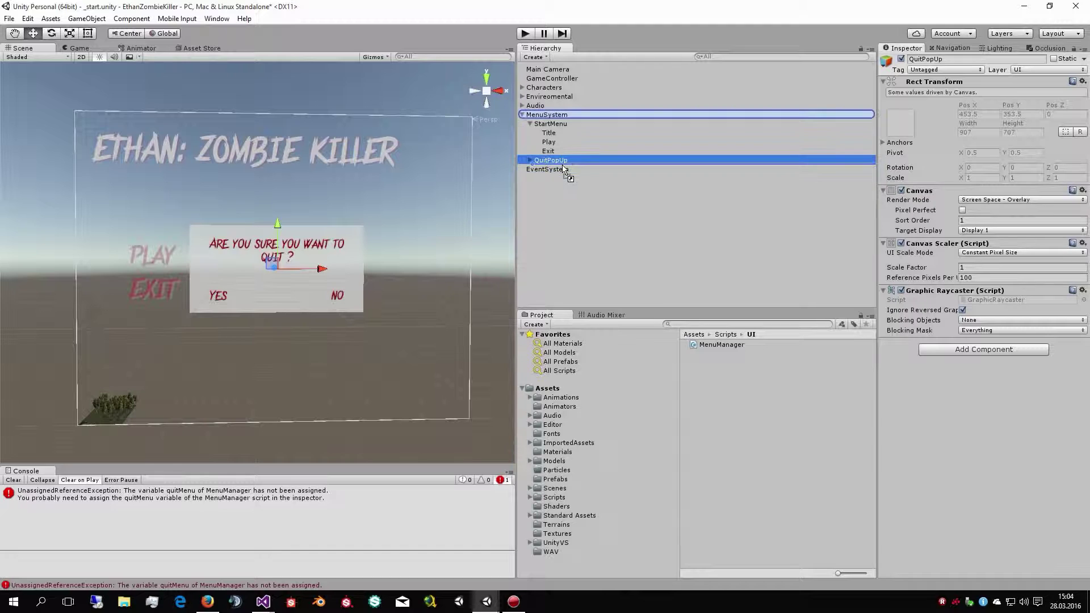
left_click(552, 78)
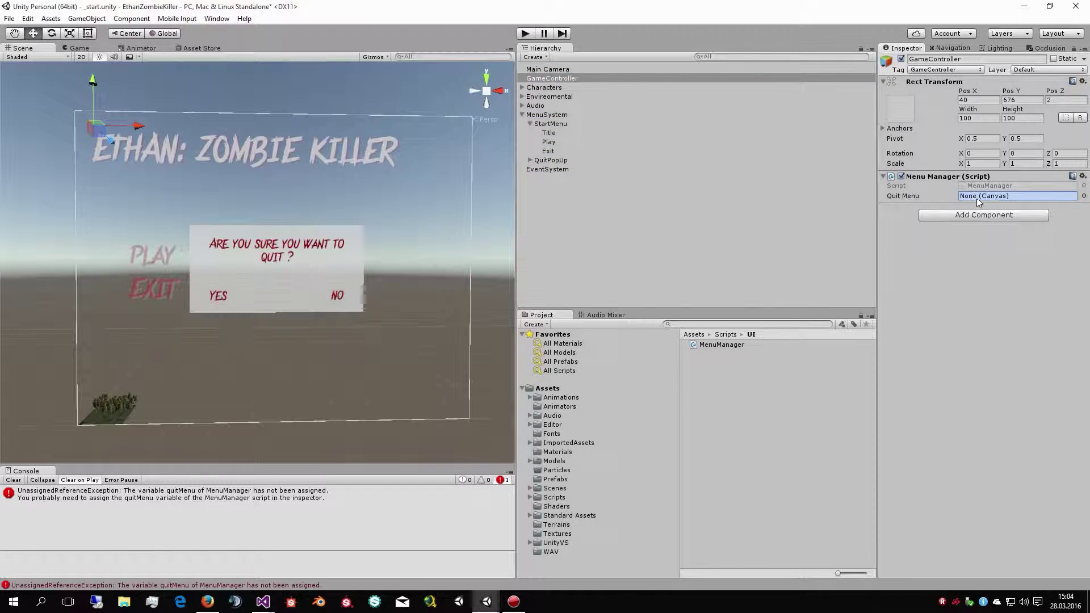
left_click_drag(548, 161, 976, 196)
left_click(534, 34)
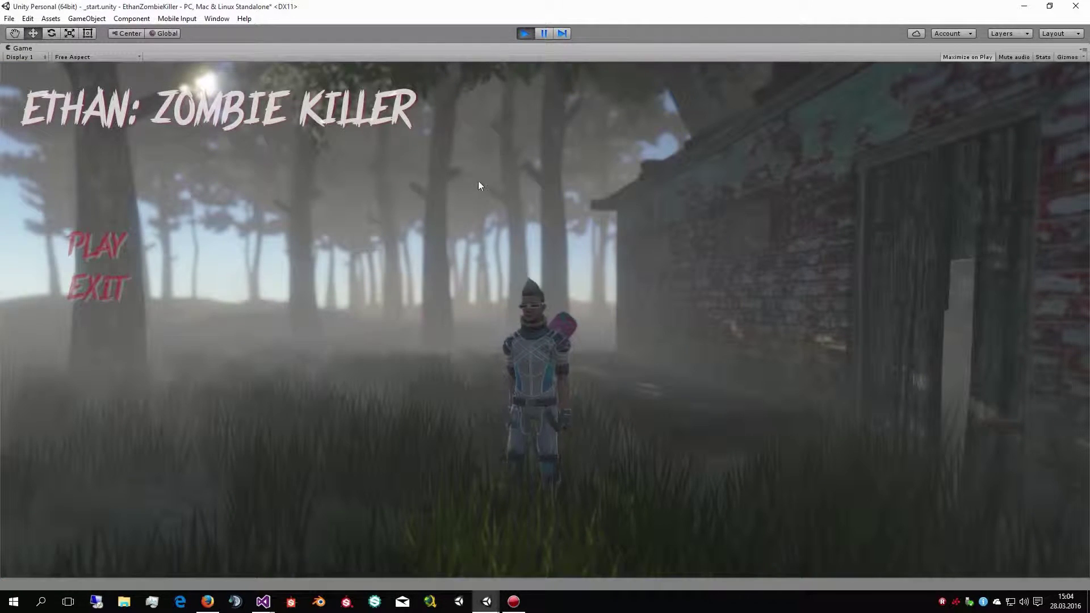
Click EXIT then NO repeatedly in the Game view, then stop Play mode
left_click(102, 296)
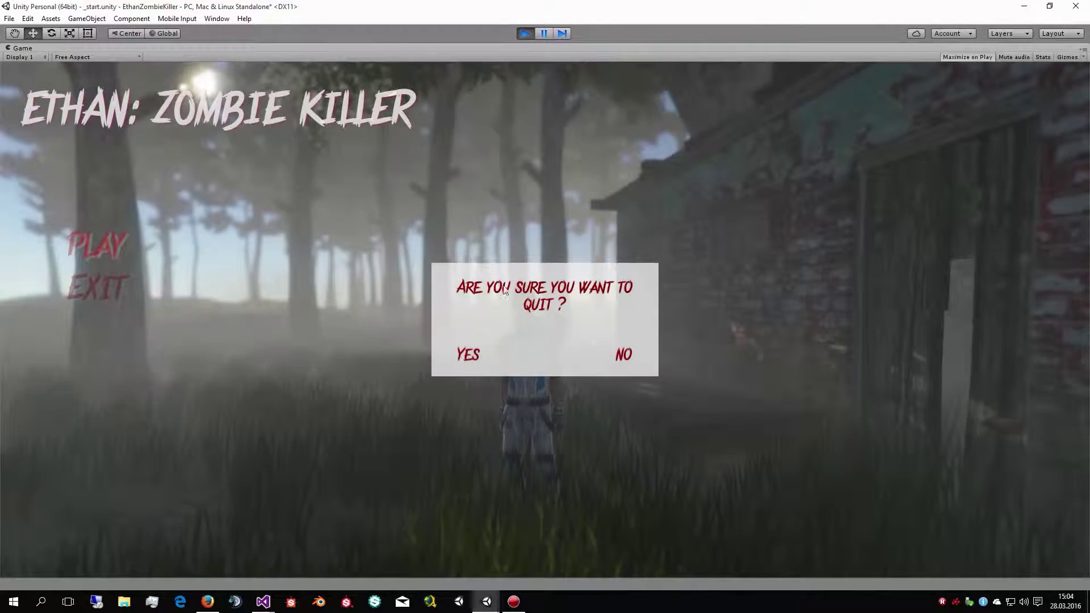
left_click(623, 356)
left_click(137, 287)
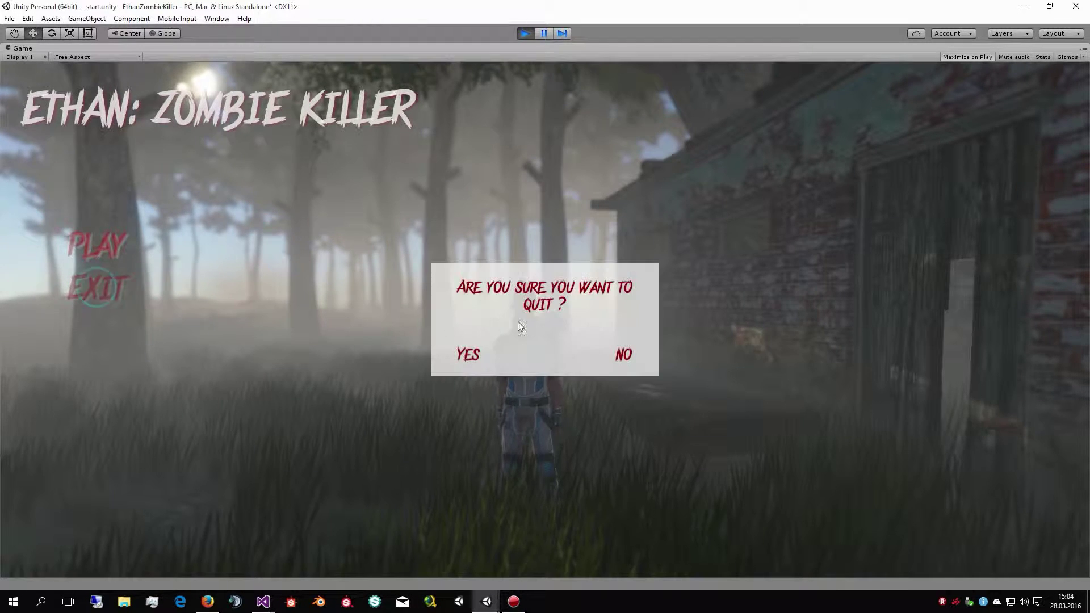
left_click(619, 353)
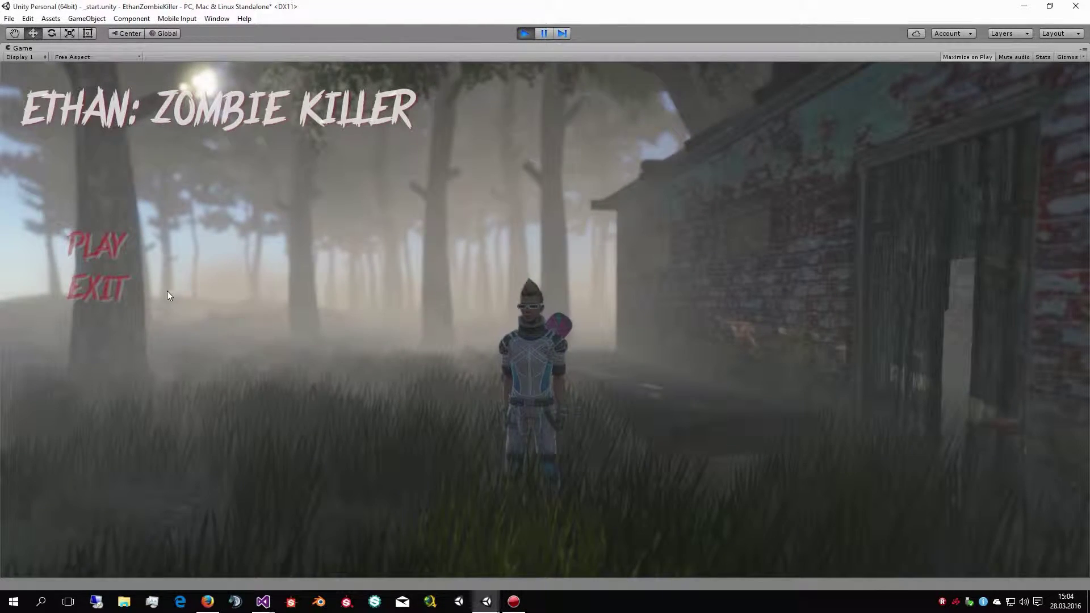
left_click(102, 296)
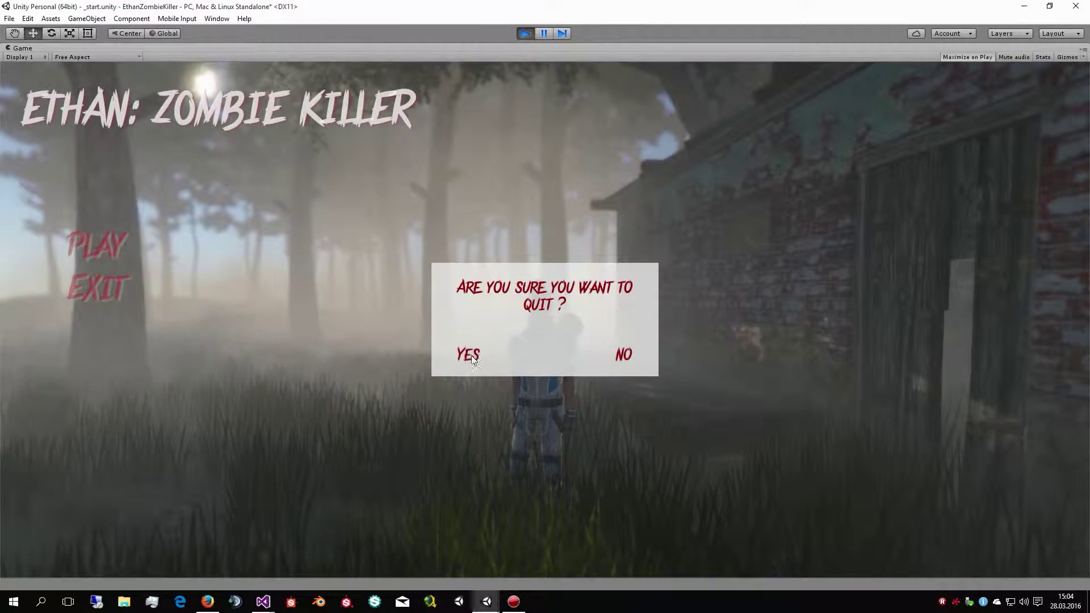
left_click(523, 34)
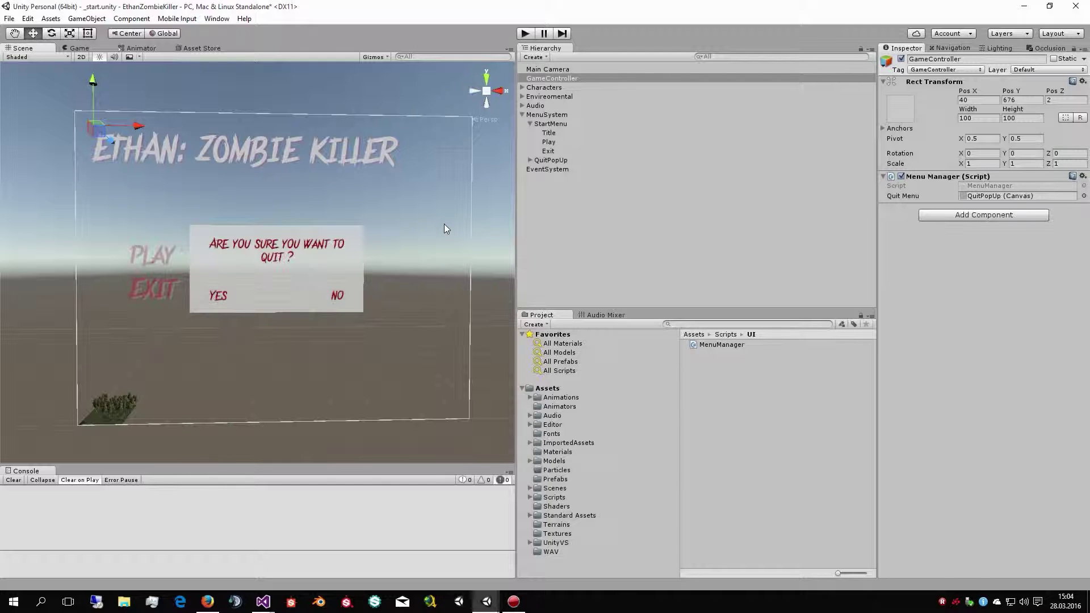
Build and run the game, launching it with Play! from the configuration dialog
left_click(9, 19)
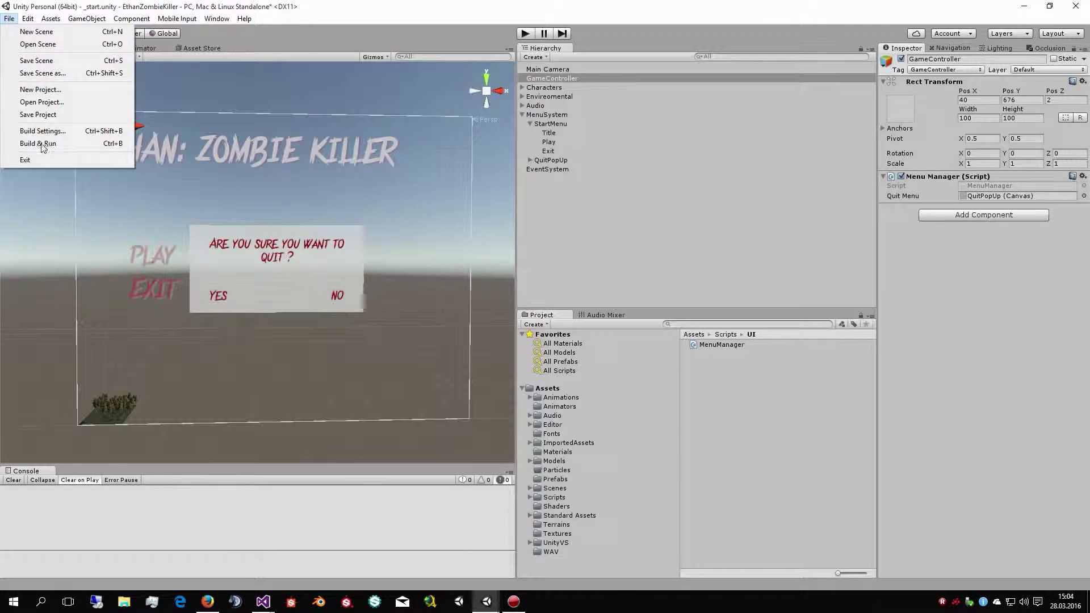
left_click(50, 148)
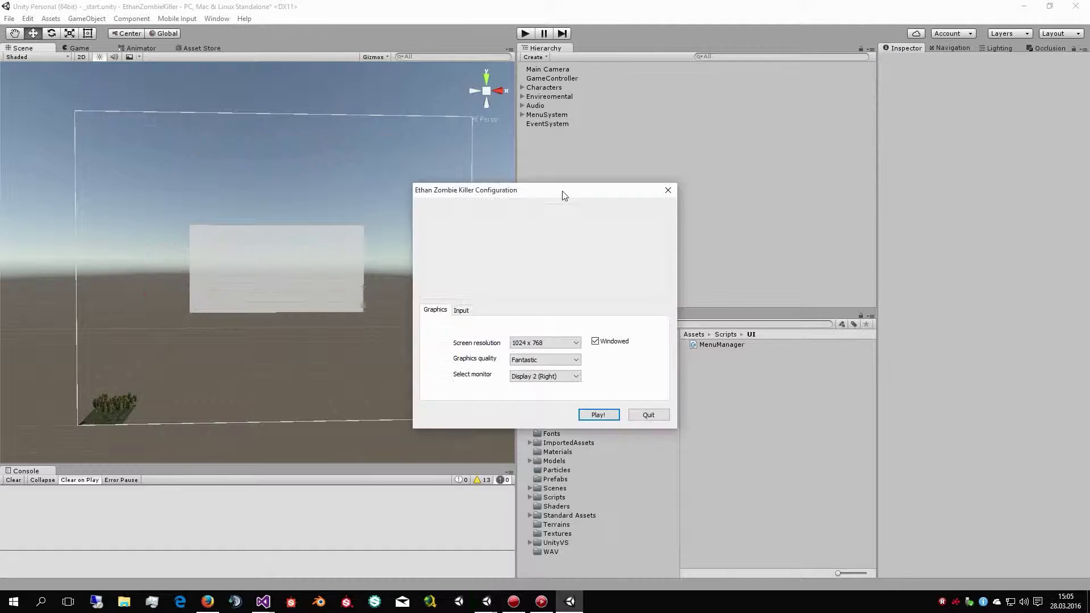
left_click(606, 414)
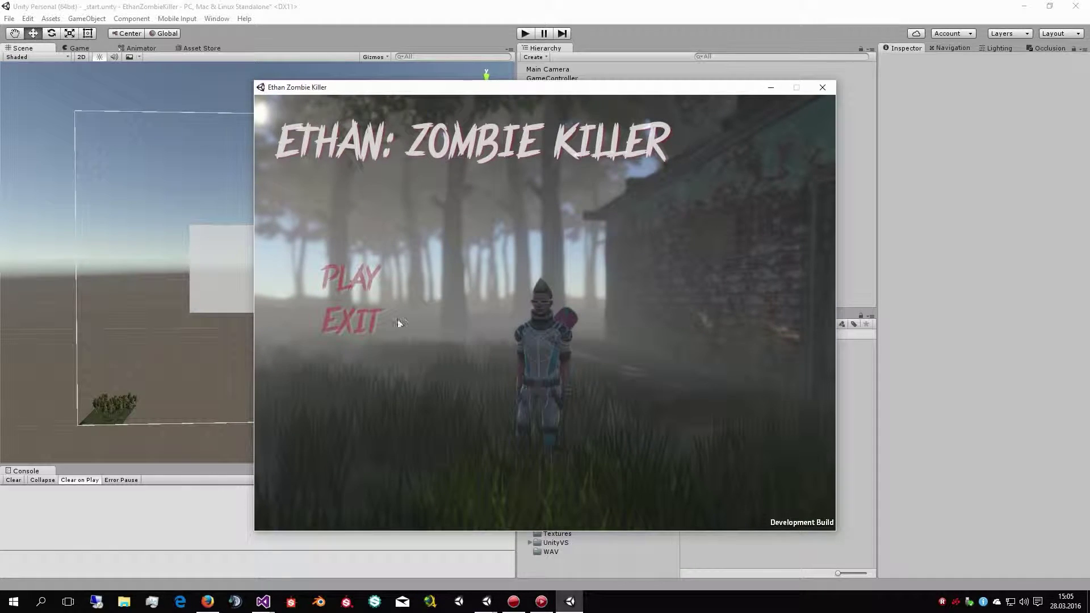
In the built game, test EXIT: dismiss the popup with NO, then reopen it and quit with YES
left_click(377, 323)
left_click(620, 349)
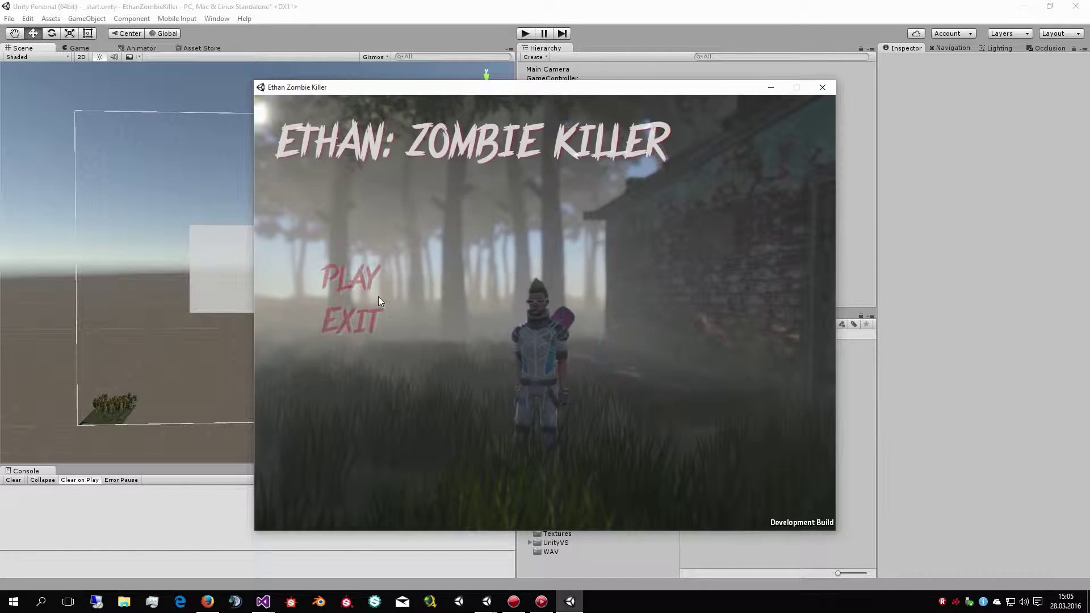
left_click(367, 317)
left_click(478, 345)
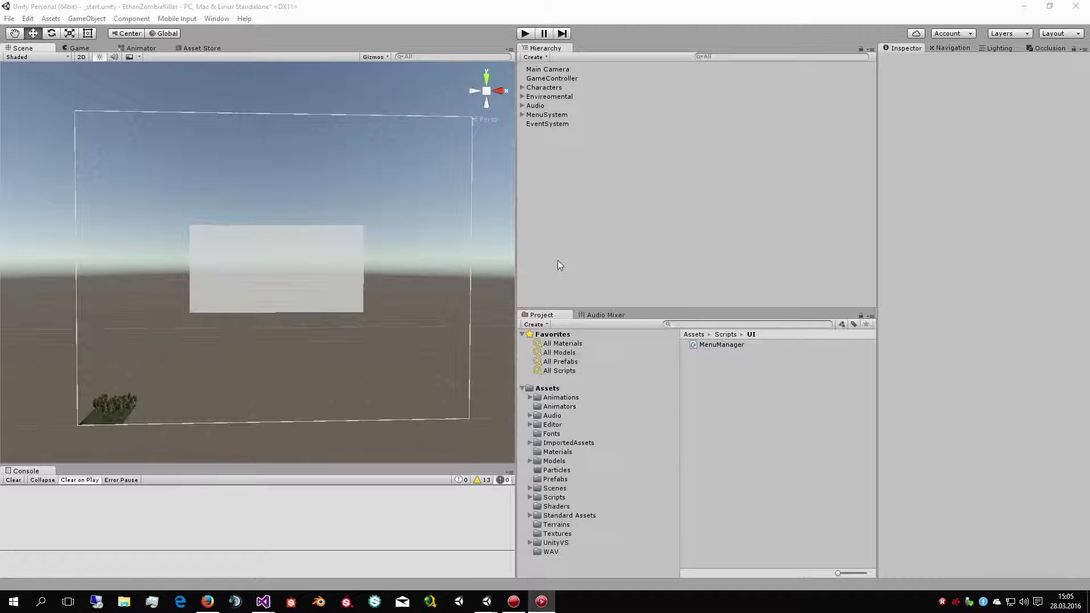
left_click(525, 33)
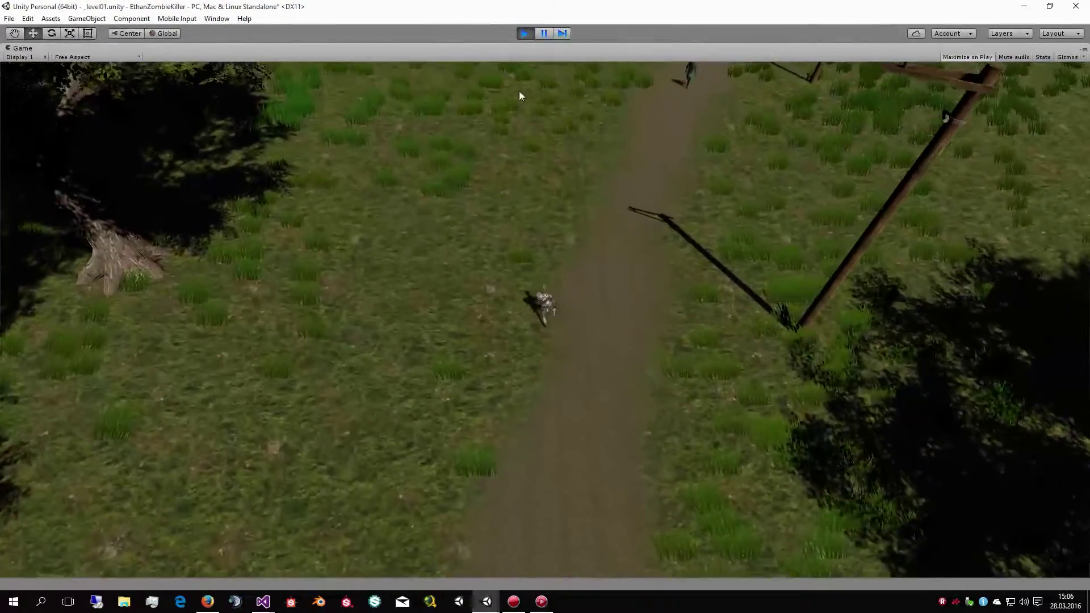
left_click(525, 33)
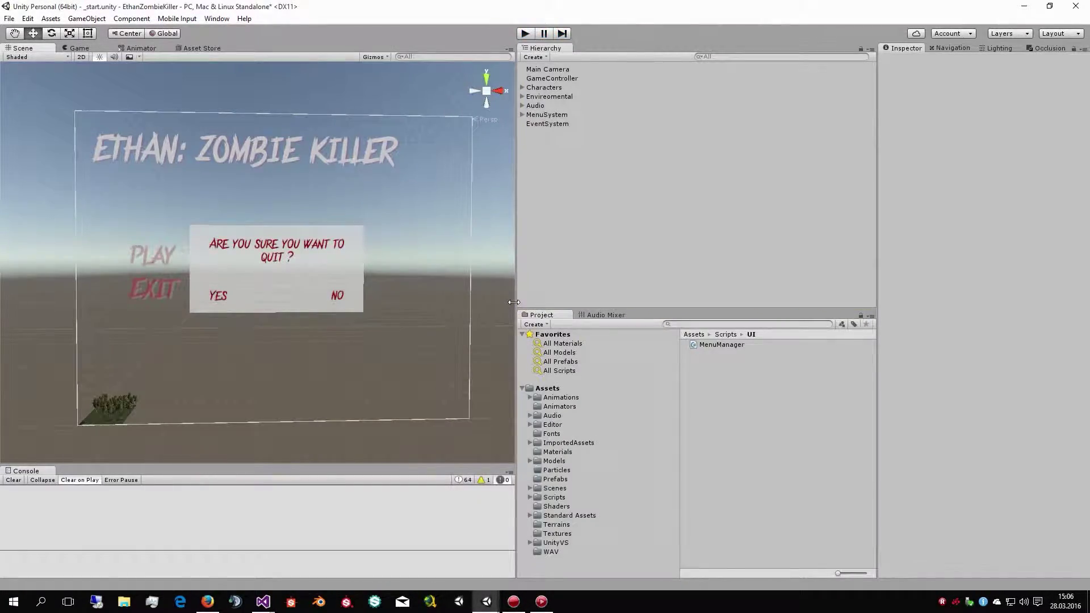
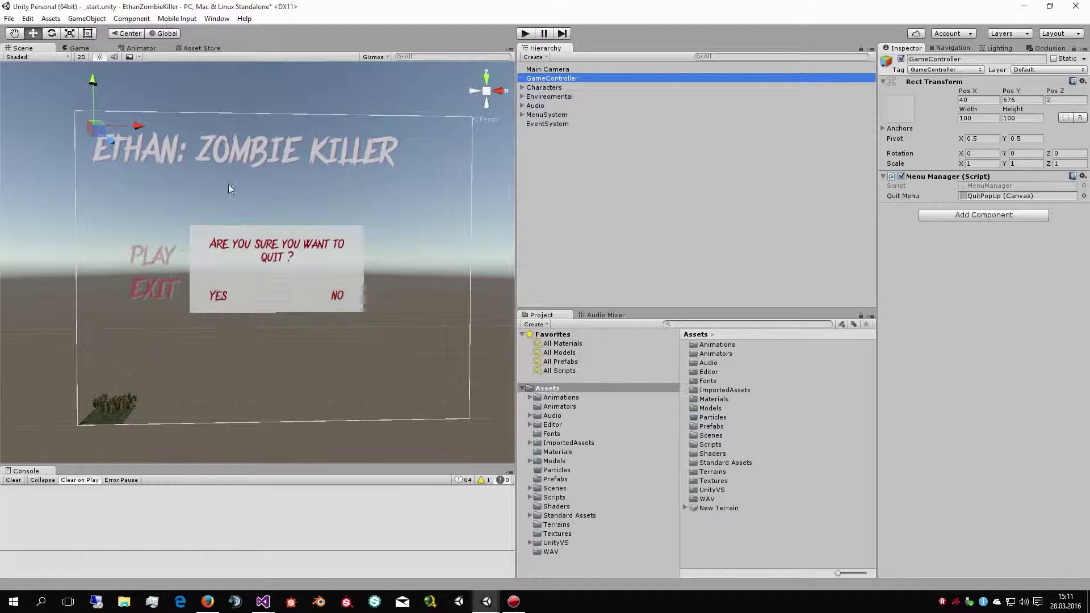
In Project Settings > Input, expand the Cancel axis and confirm its Positive Button is escape
left_click(28, 19)
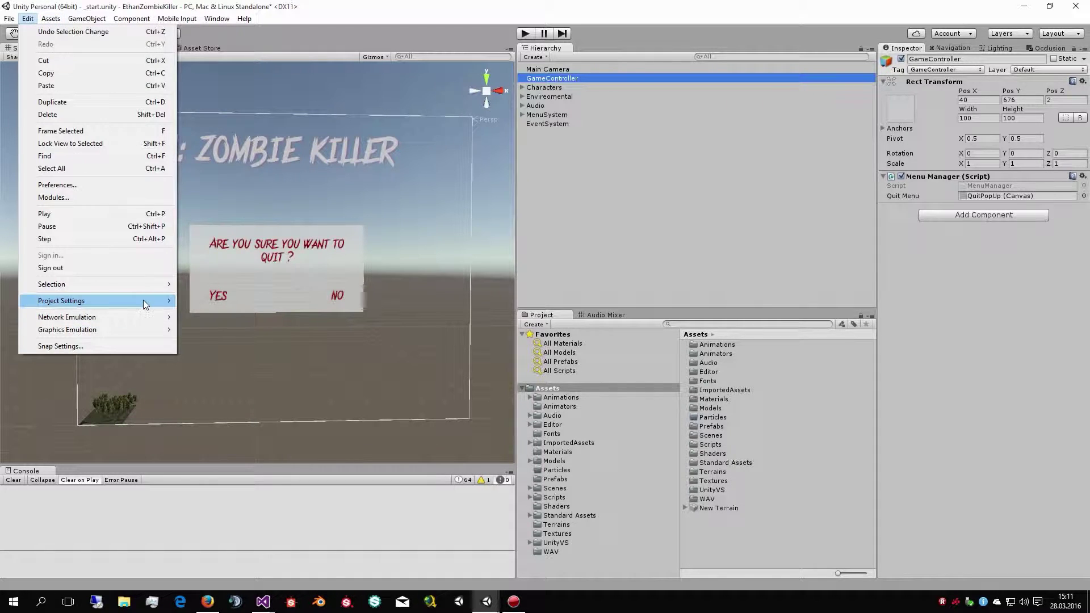
left_click(193, 301)
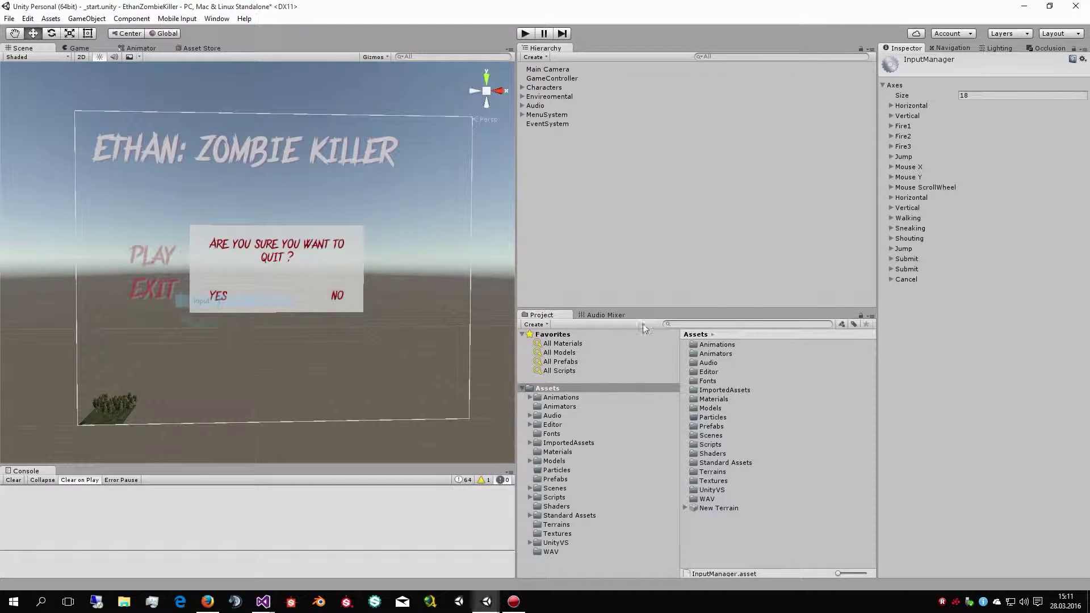
left_click(891, 279)
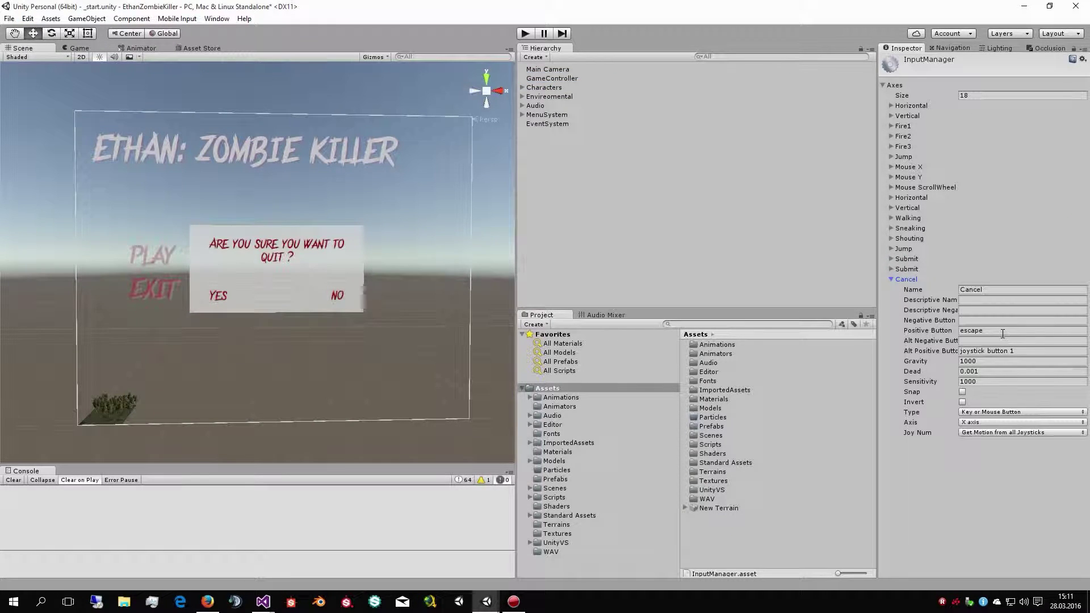
left_click(976, 331)
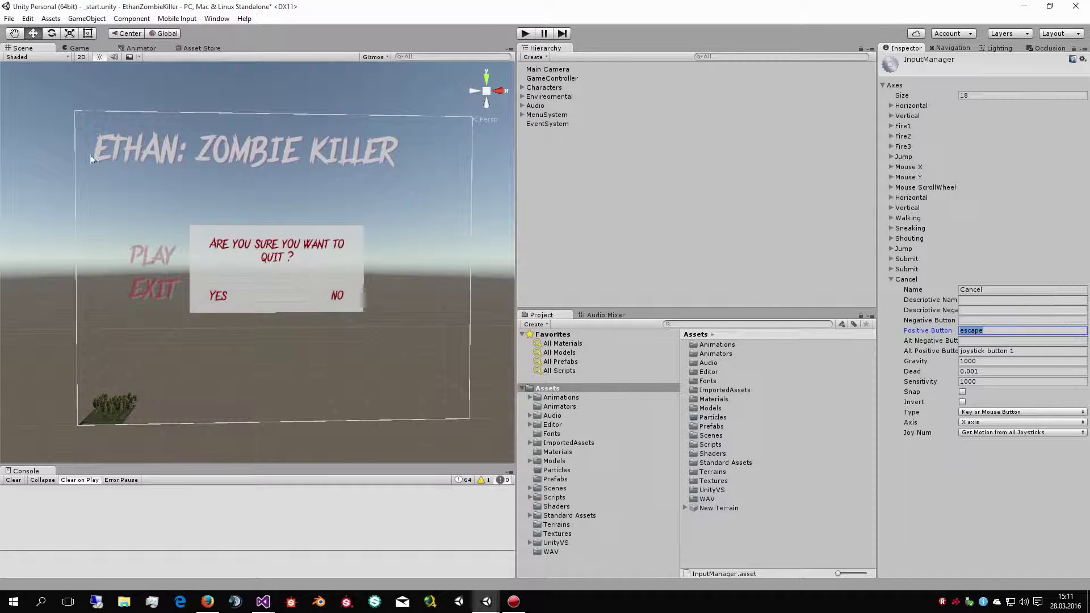
Open Assets/Scripts/GameController and open the Inputs script in Visual Studio
left_click(555, 497)
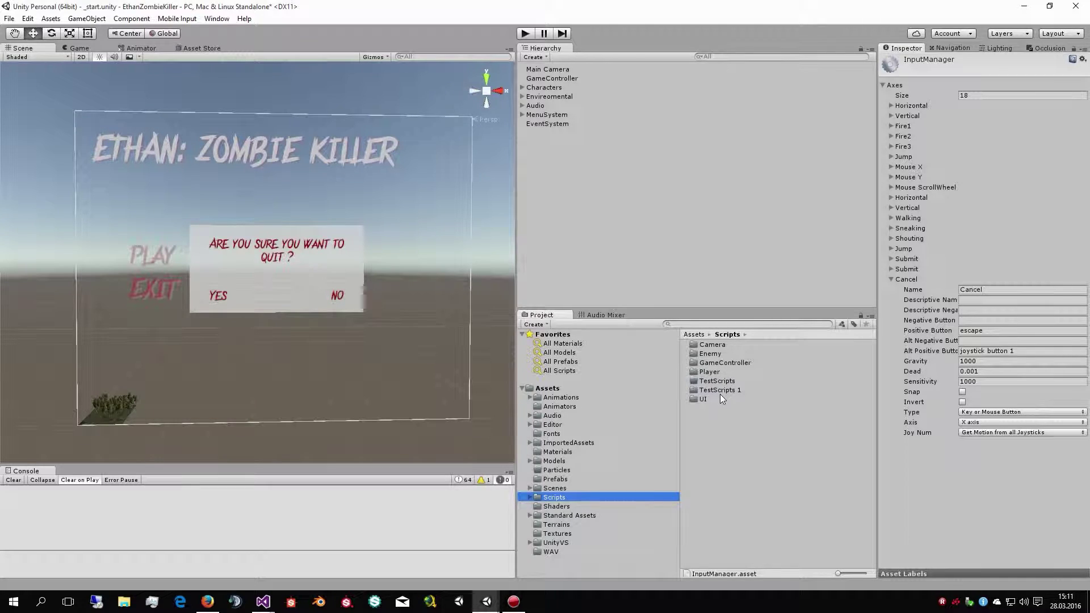
double_click(728, 363)
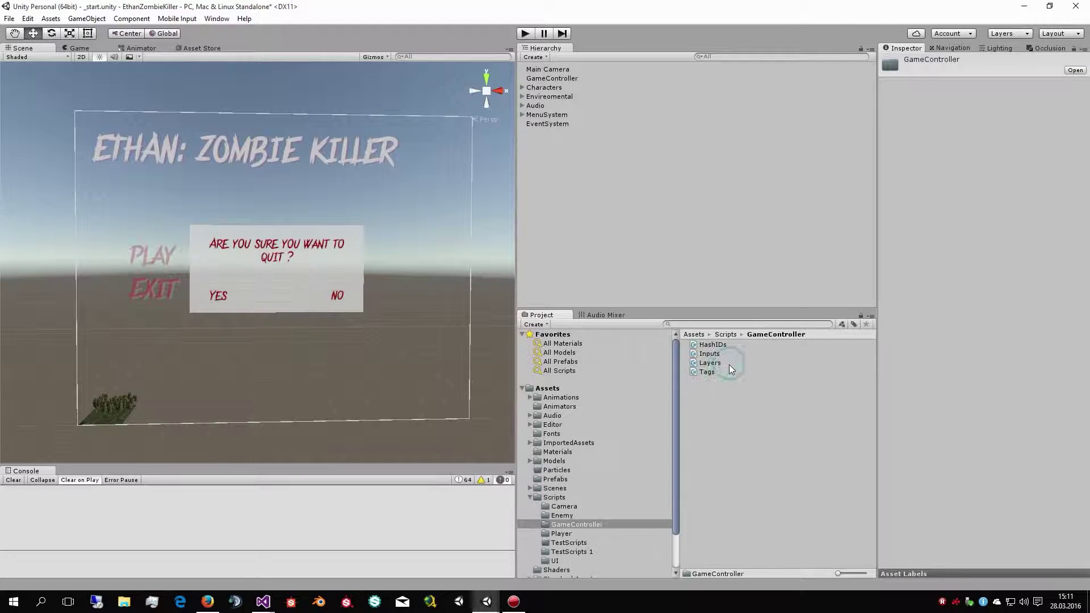
double_click(709, 354)
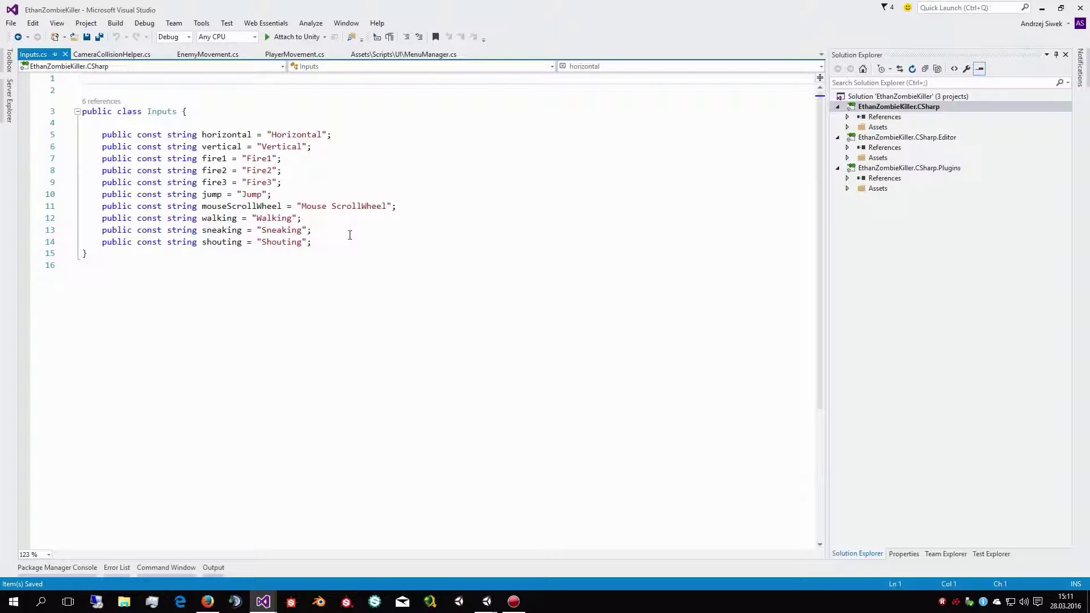
Duplicate the shouting constant on line 14 and rename the copy to escape
left_click_drag(318, 242, 102, 242)
key("ctrl+c")
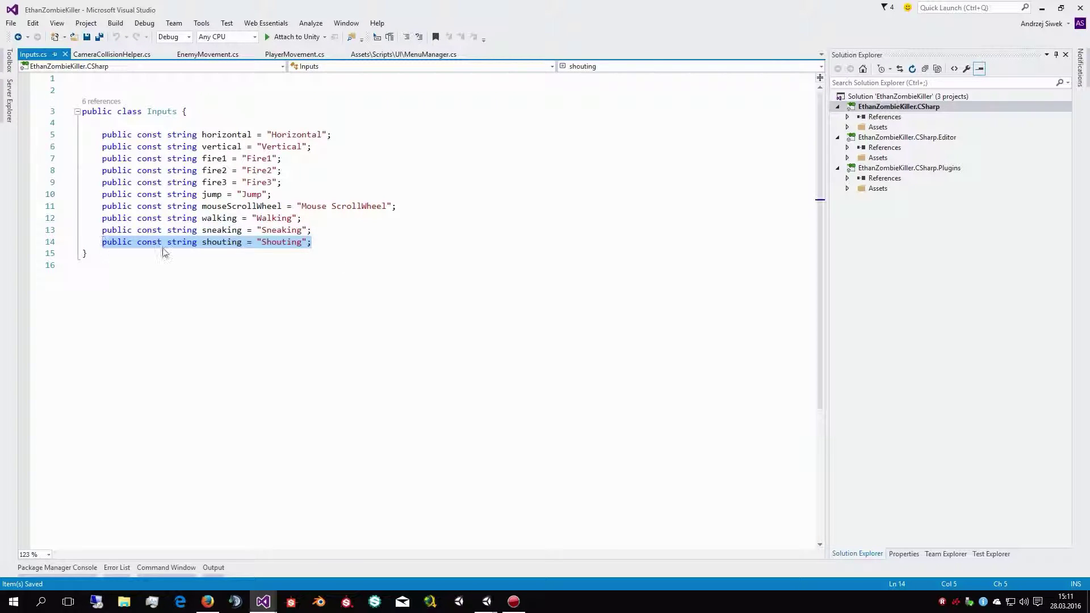
left_click(162, 254)
key("Up")
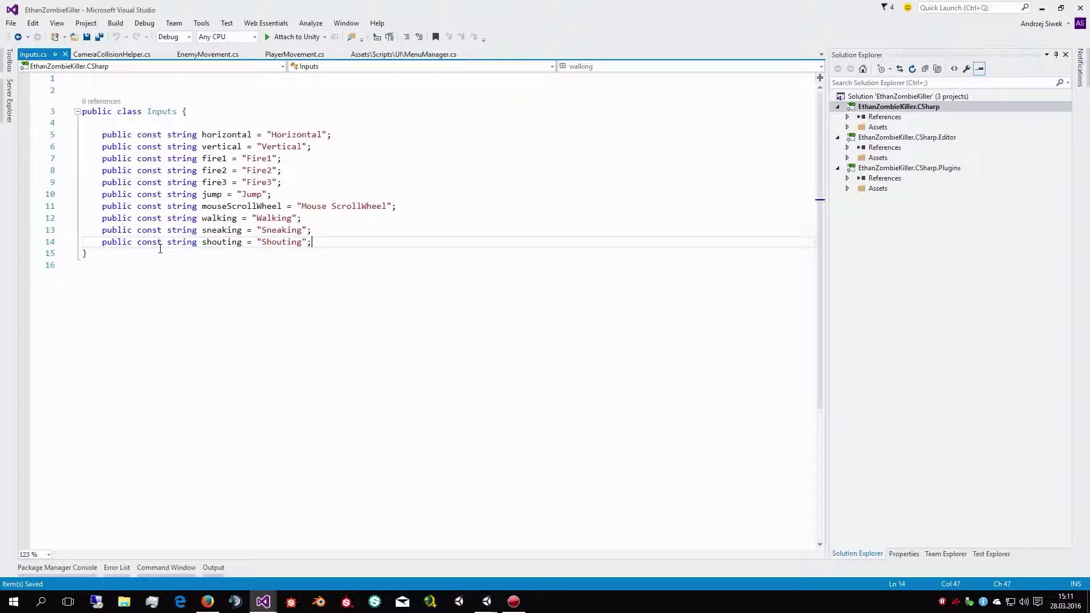
key("End")
key("Return")
key("ctrl+v")
key("Left")
key("Left")
key("Left")
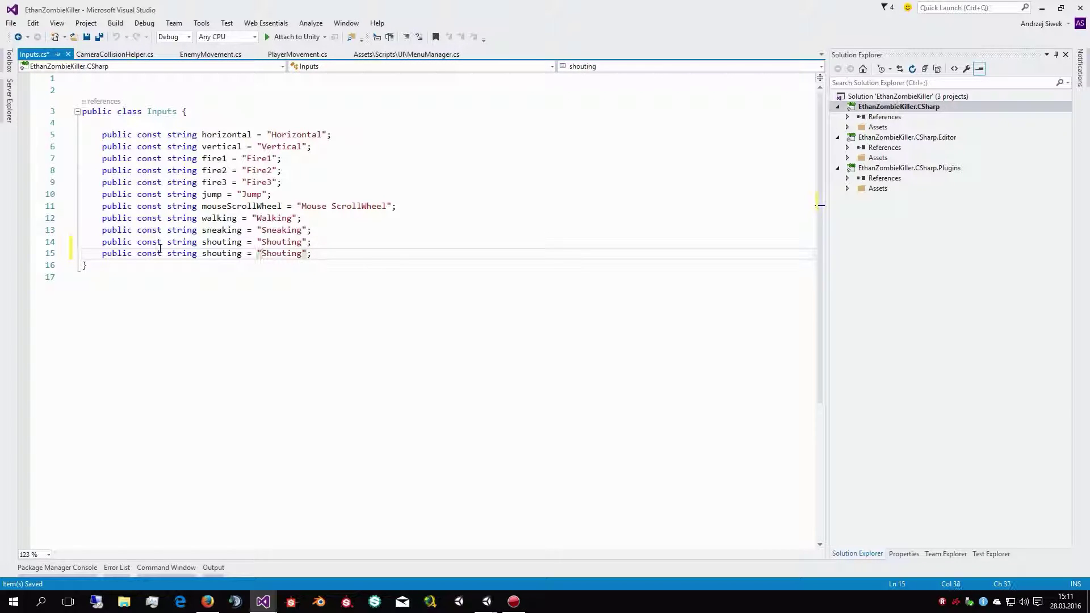
key("ctrl+shift+Left")
type("e")
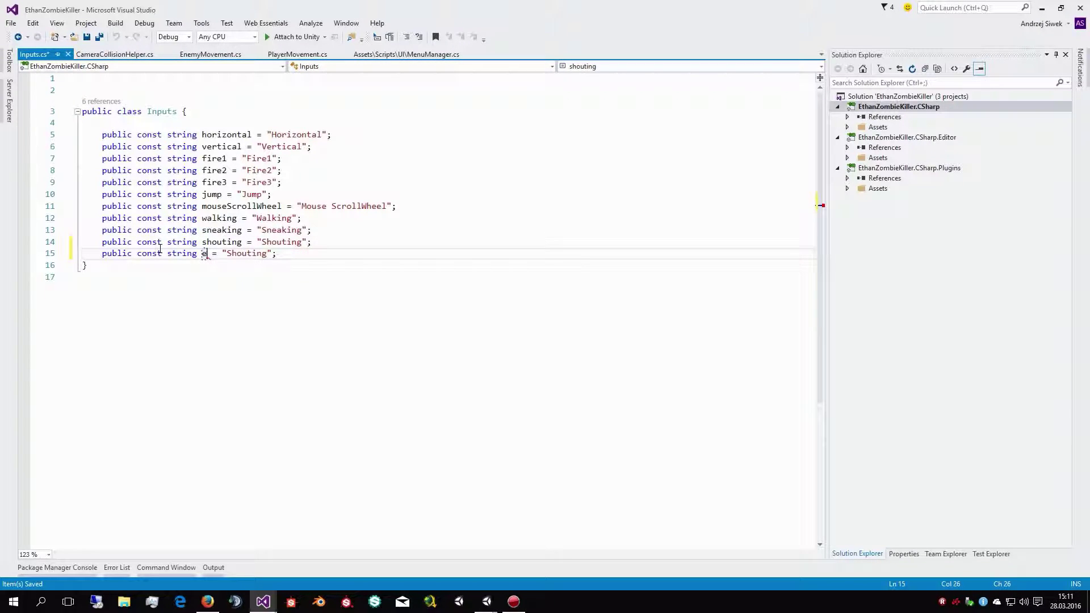
type("scape")
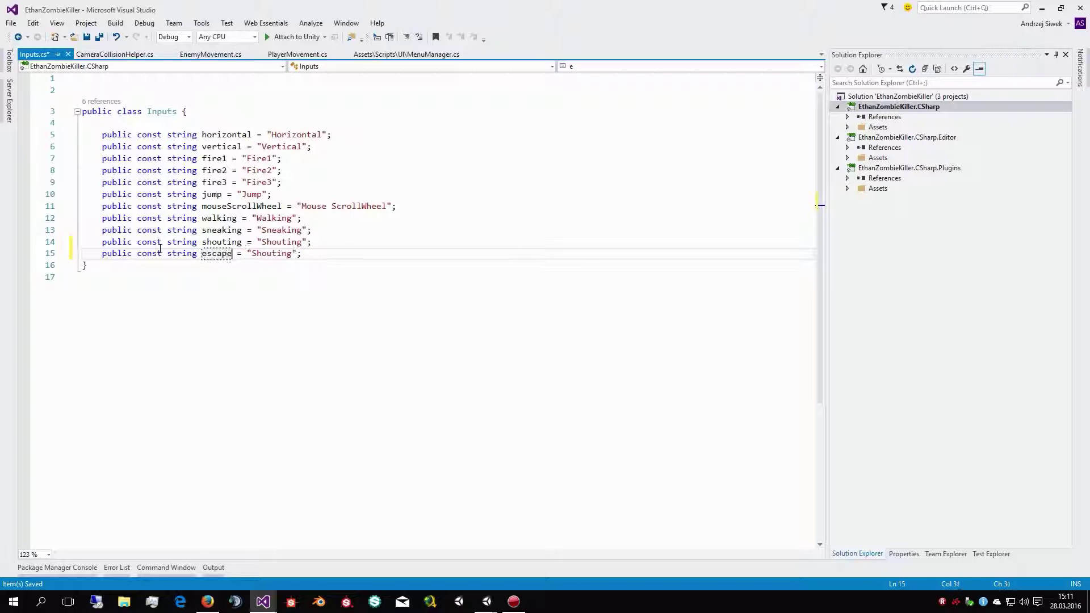
Change the escape constant's string value to "Cancel" and save Inputs.cs
key("ctrl+shift+Left")
key("Right")
key("Right")
key("ctrl+shift+Right")
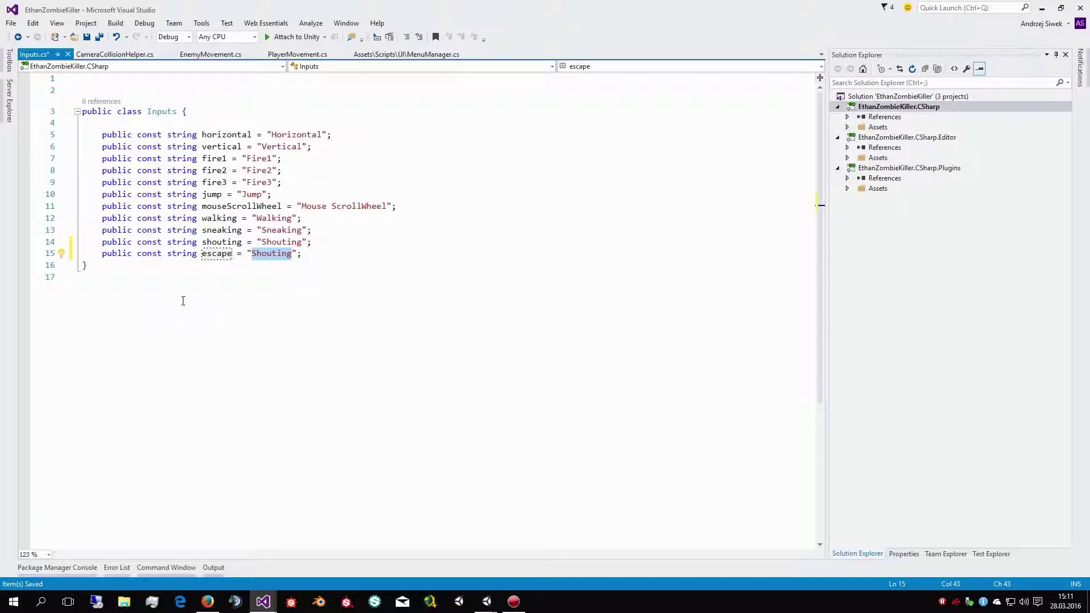
type("Cancel")
key("ctrl+s")
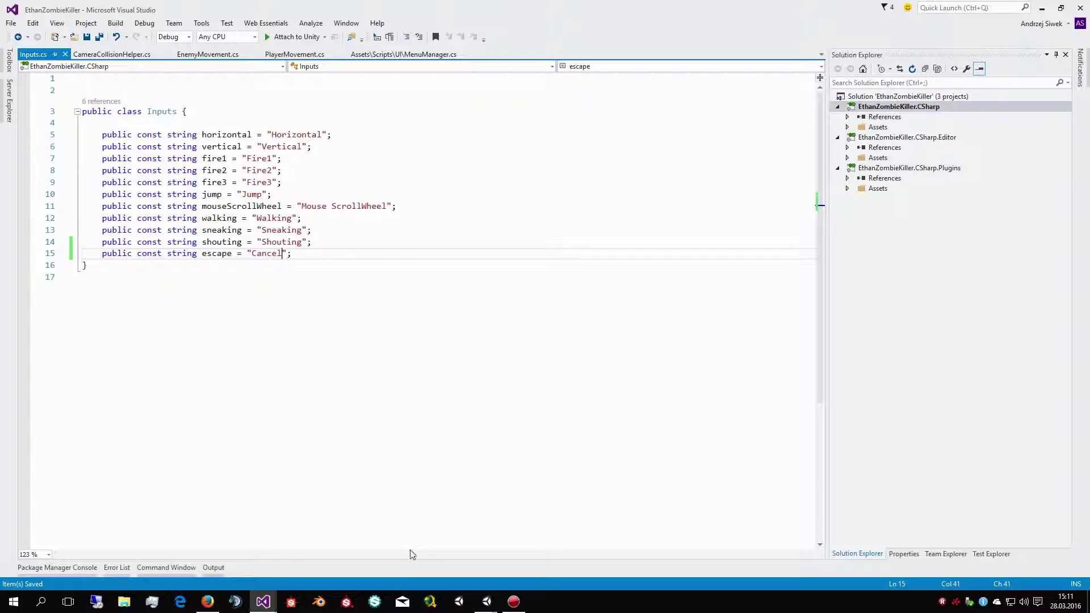
Check the Cancel axis Name in Unity's Input settings, then return to Visual Studio
left_click(487, 601)
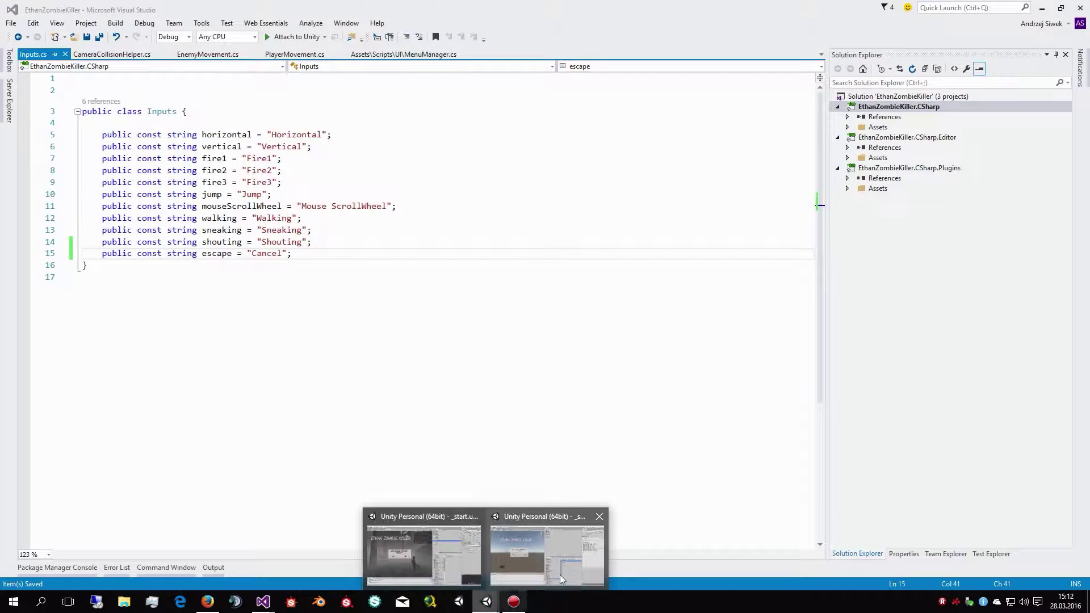
left_click(523, 554)
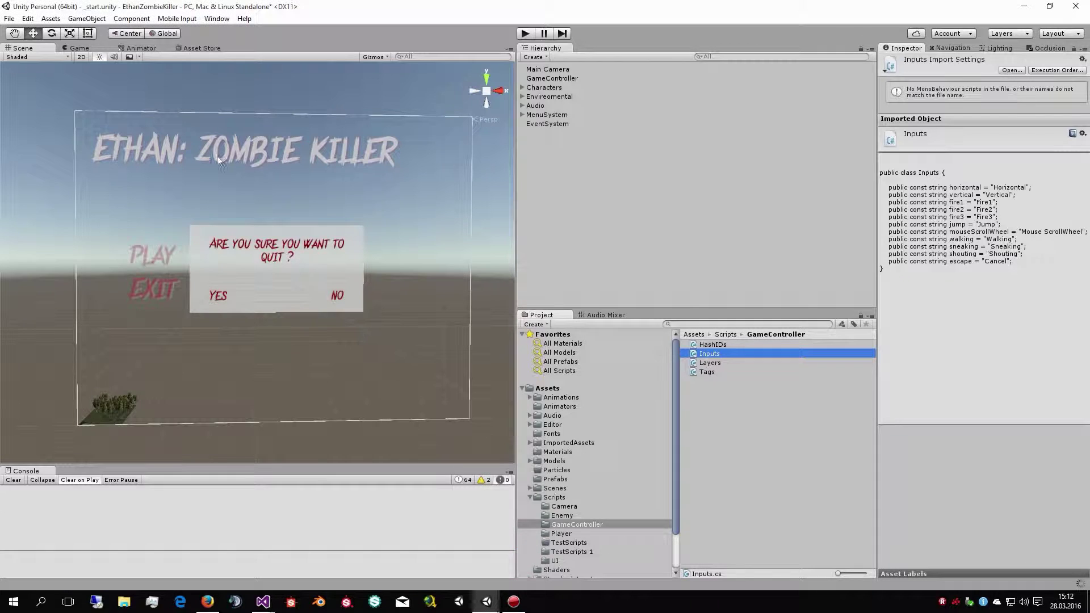
left_click(12, 19)
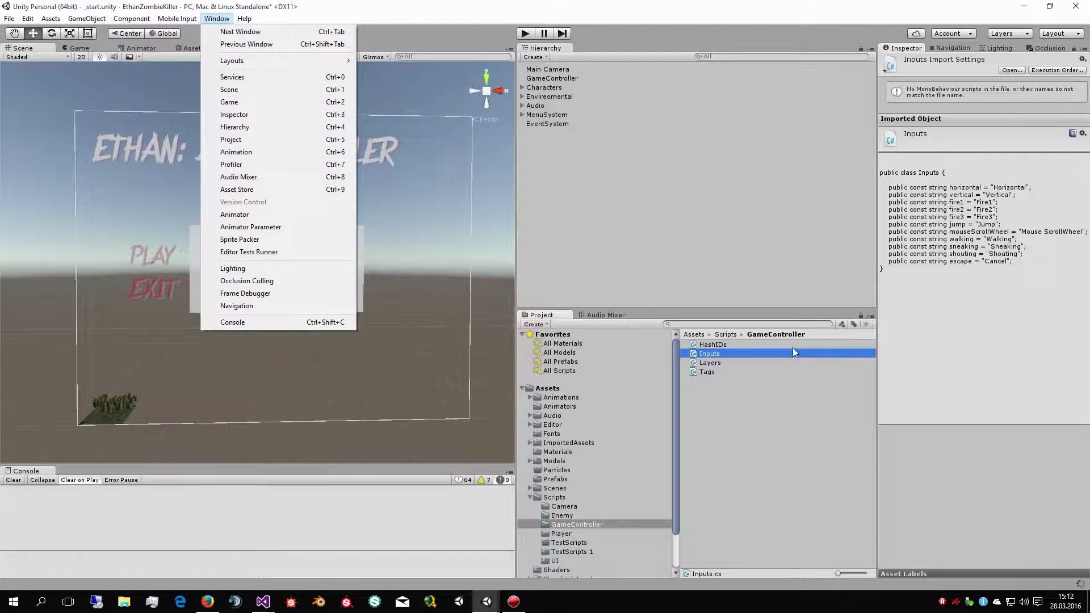
left_click(38, 15)
left_click(27, 18)
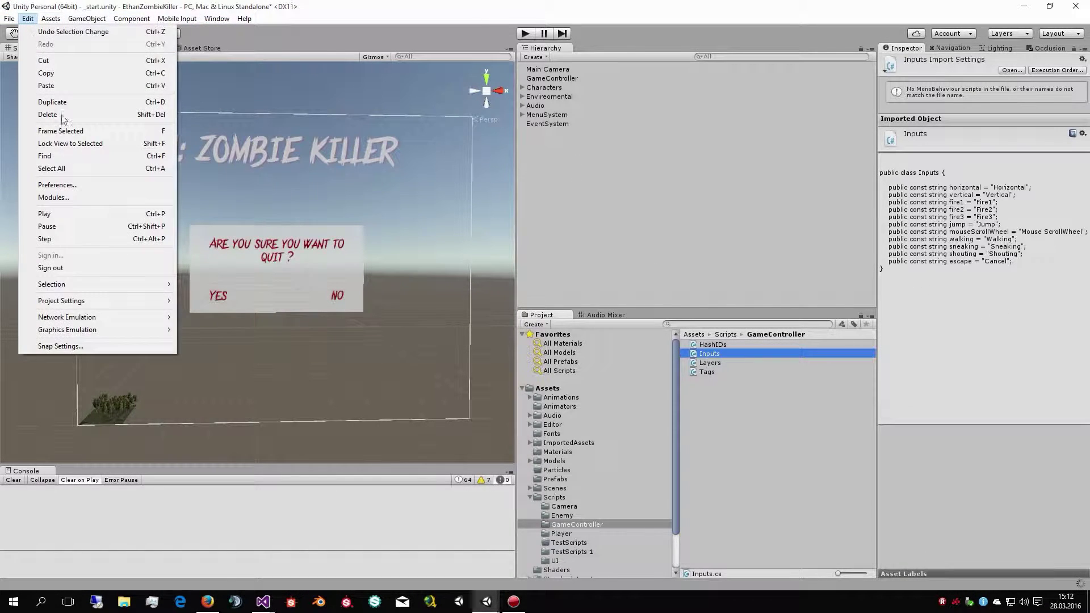
mouse_move(112, 299)
left_click(283, 296)
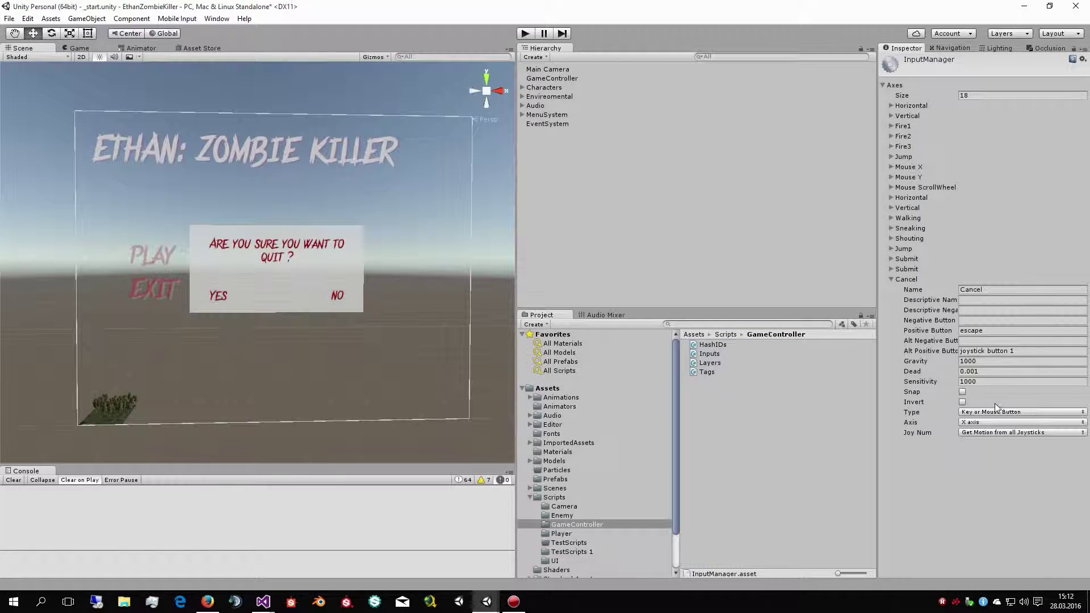
left_click(985, 290)
left_click(263, 601)
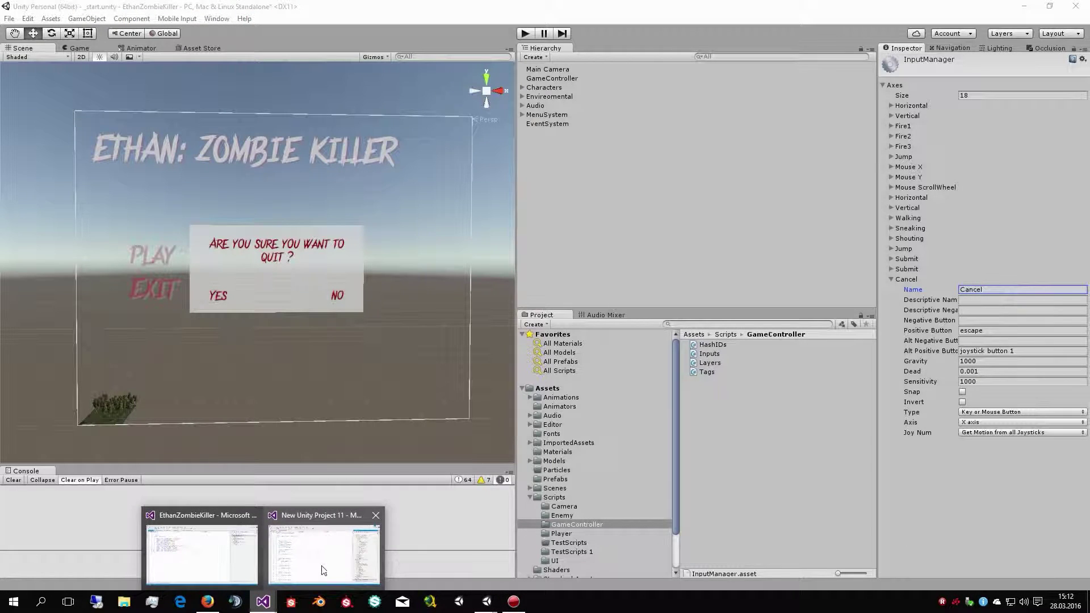
left_click(202, 554)
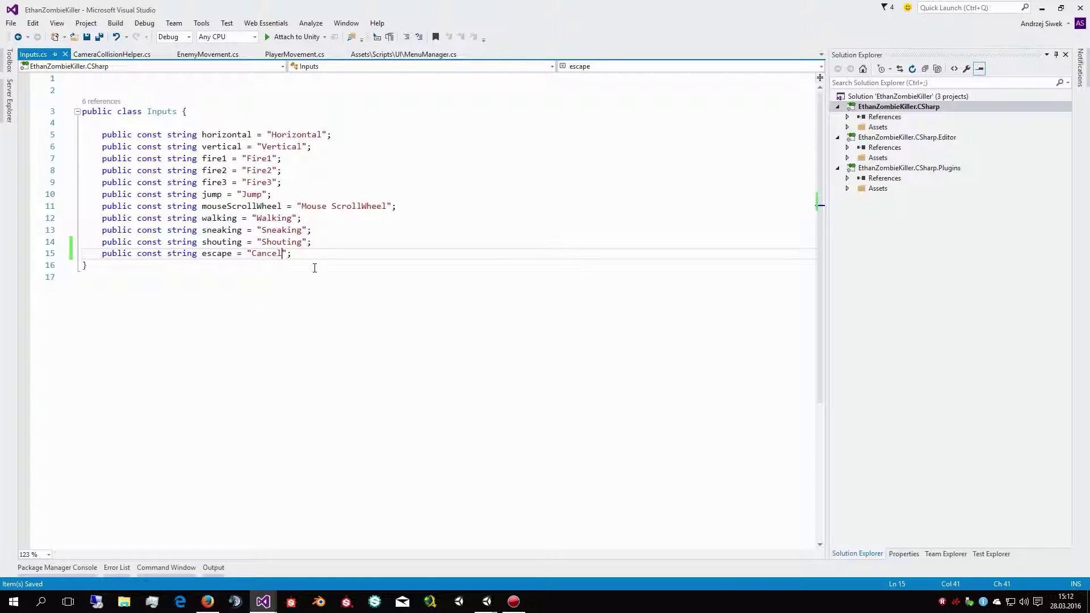
Re-enter the Cancel value in Inputs.cs and save it again
key("ctrl+shift+Left")
key("ctrl+v")
key("ctrl+s")
Close the EnemyMovement, CameraCollisionHelper and PlayerMovement tabs, leaving MenuManager.cs in view
left_click(239, 66)
left_click(227, 65)
left_click(245, 55)
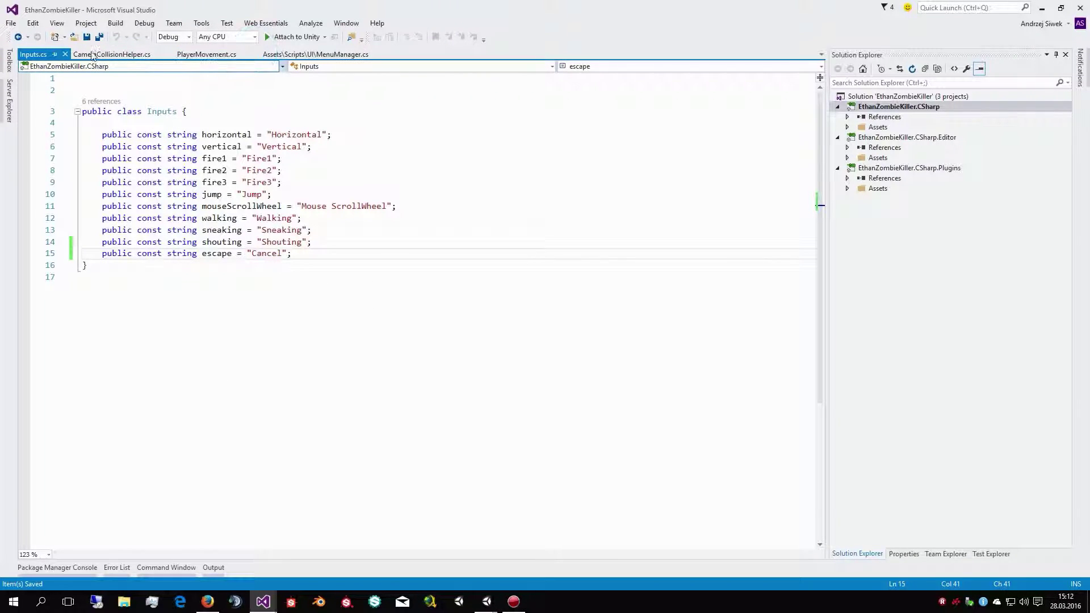
left_click(157, 55)
left_click(142, 55)
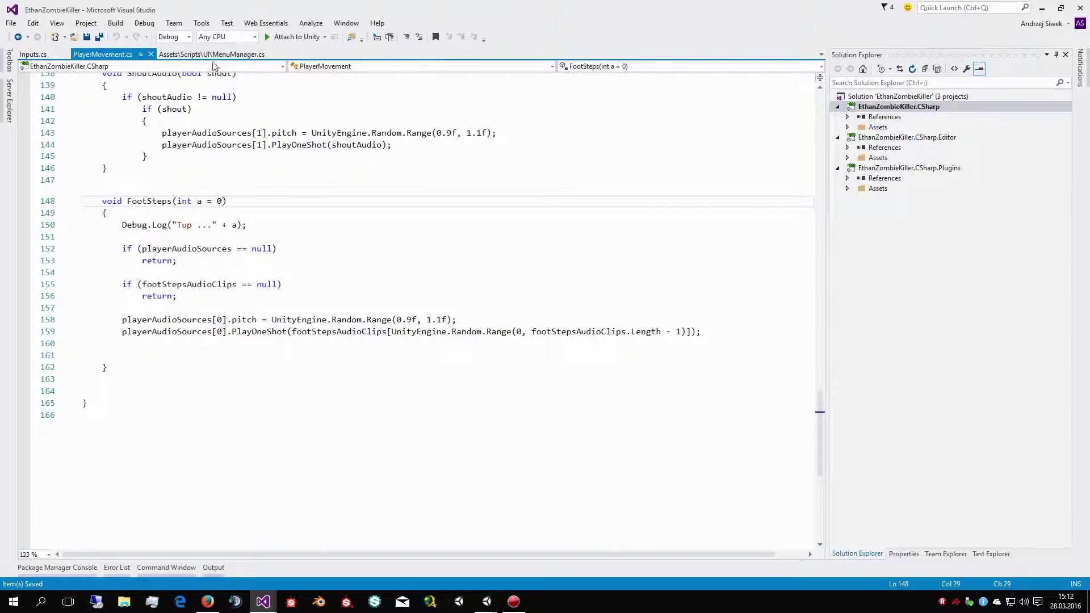
left_click(150, 54)
left_click(120, 68)
left_click(119, 68)
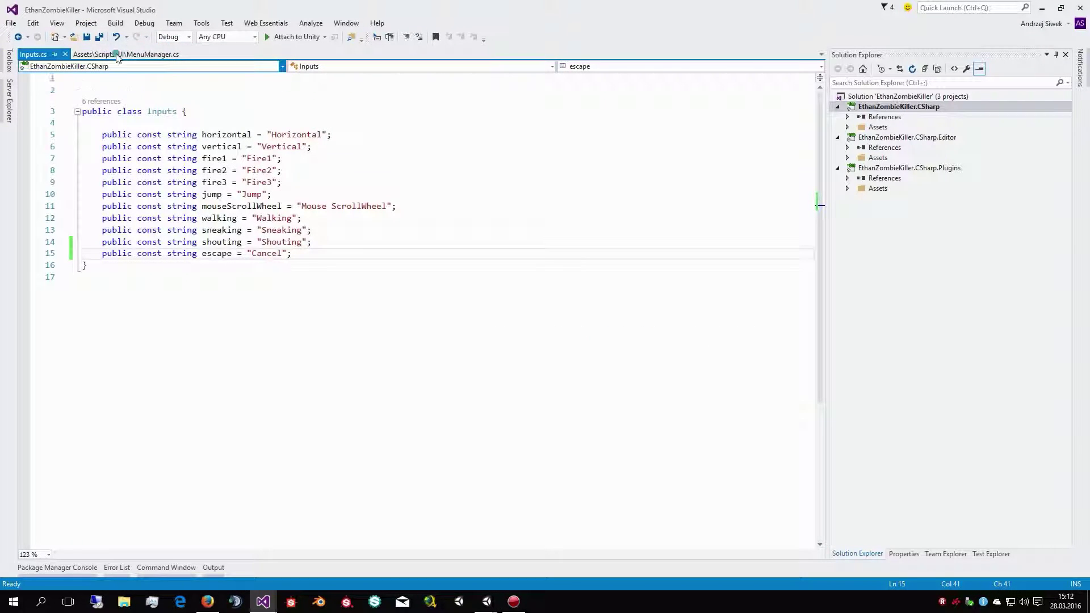
left_click(130, 56)
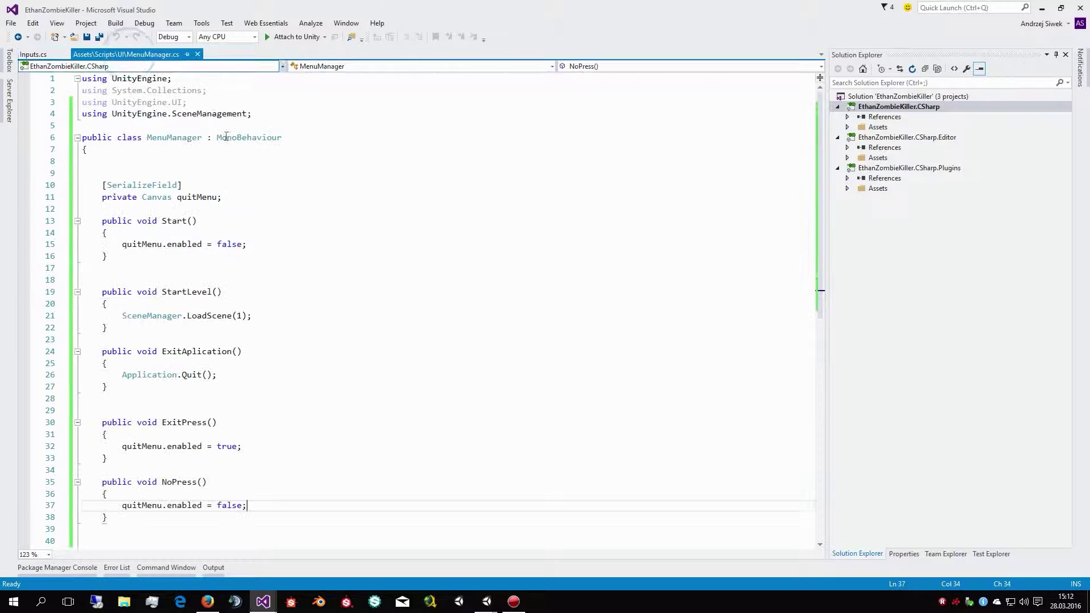
Insert an empty Update() method after Start using Implement MonoBehaviours (Ctrl+Shift+M)
left_click(117, 263)
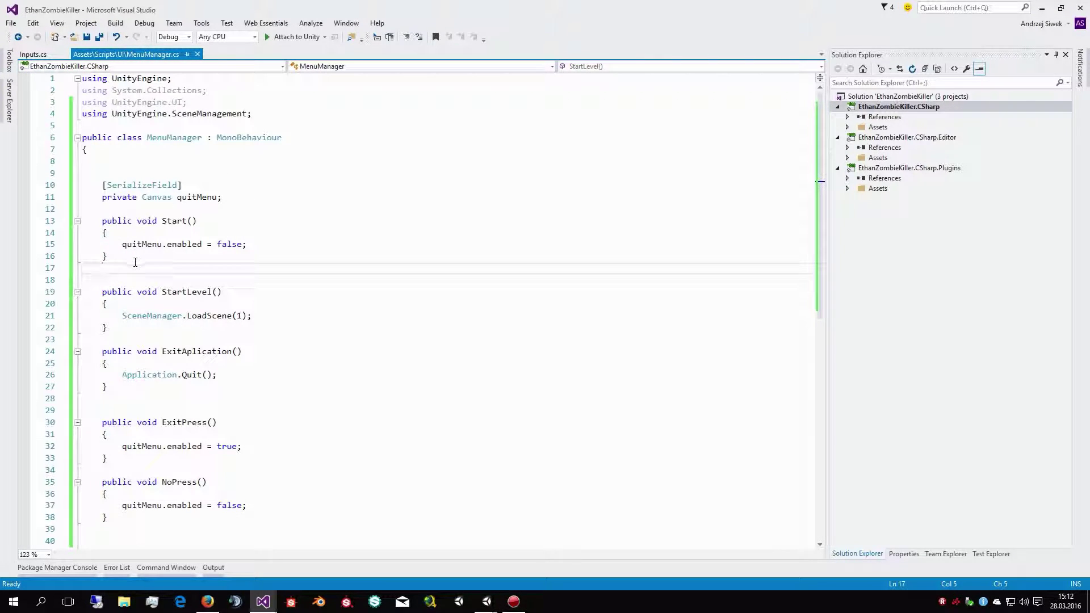
key("Return")
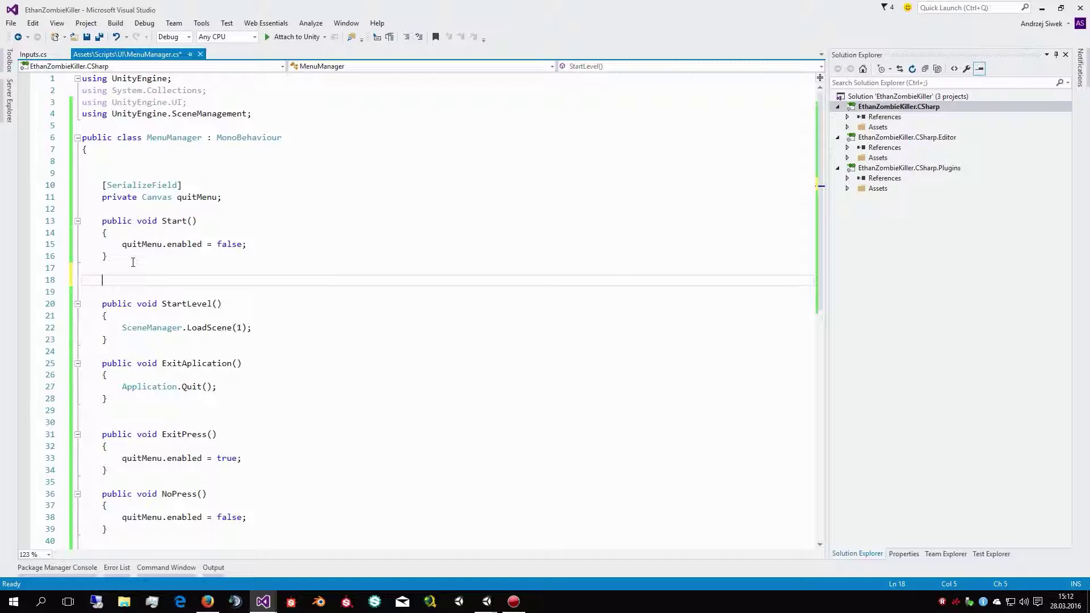
type("pu")
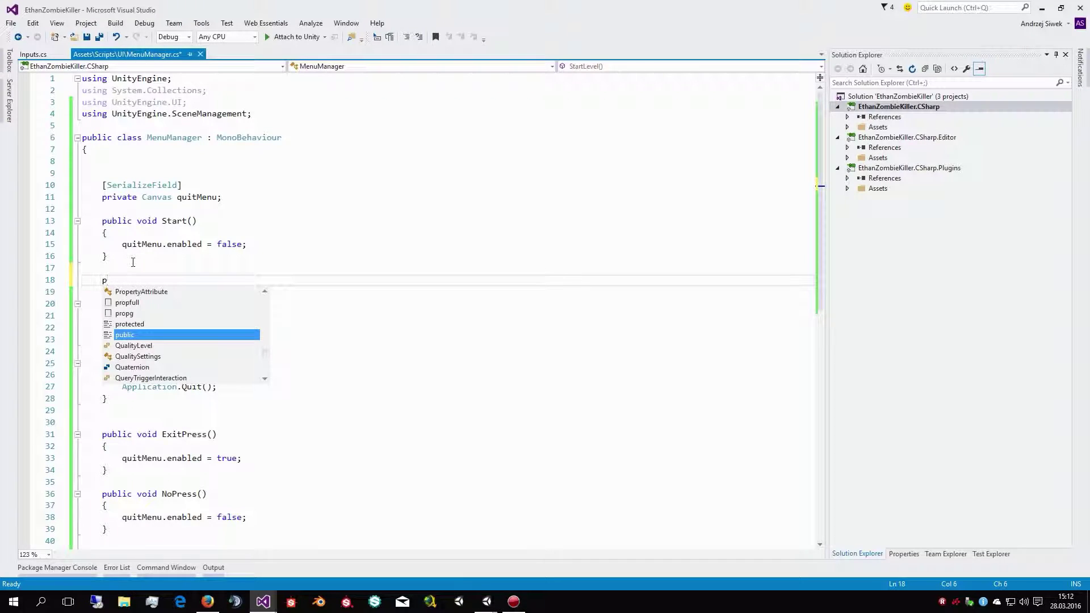
key("Tab")
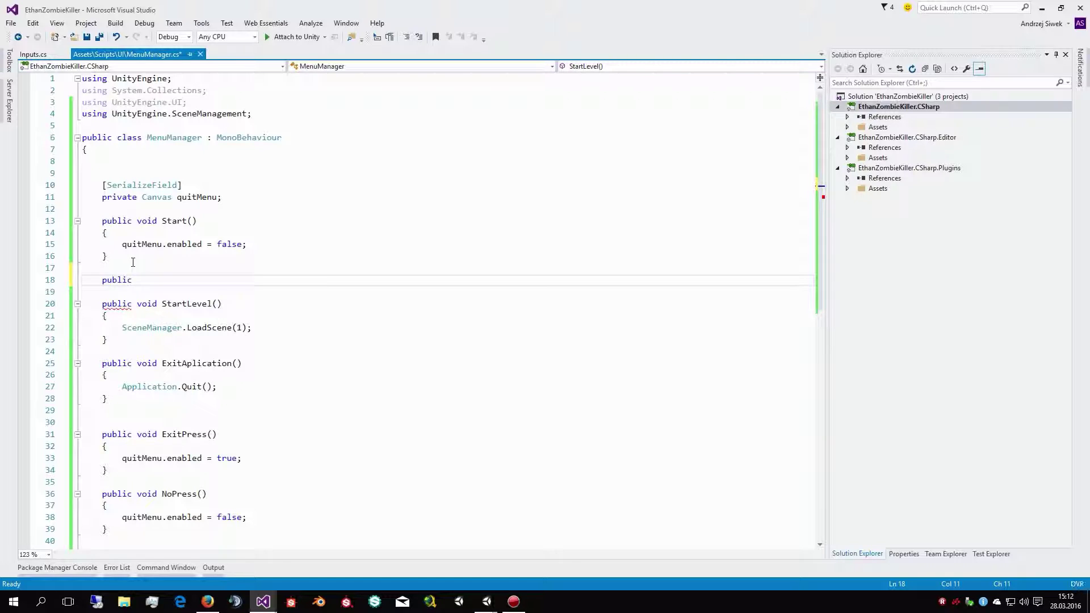
key("BackSpace")
key("BackSpace")
key("BackSpace")
key("BackSpace")
key("BackSpace")
key("BackSpace")
key("ctrl+shift+m")
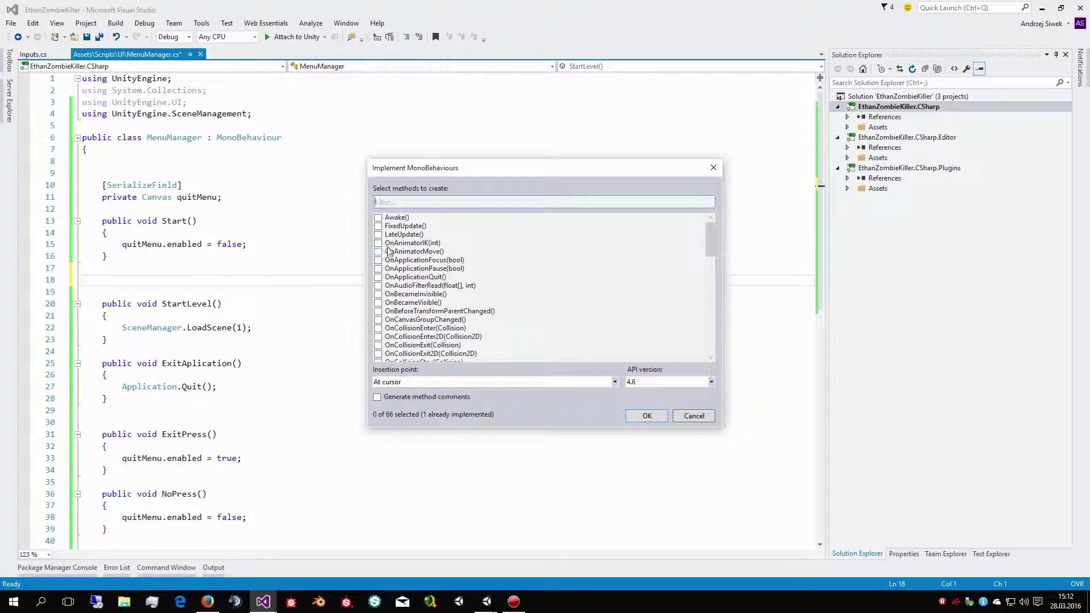
scroll(441, 243, "down", 3)
scroll(441, 243, "down", 5)
scroll(436, 258, "down", 4)
scroll(436, 258, "down", 4)
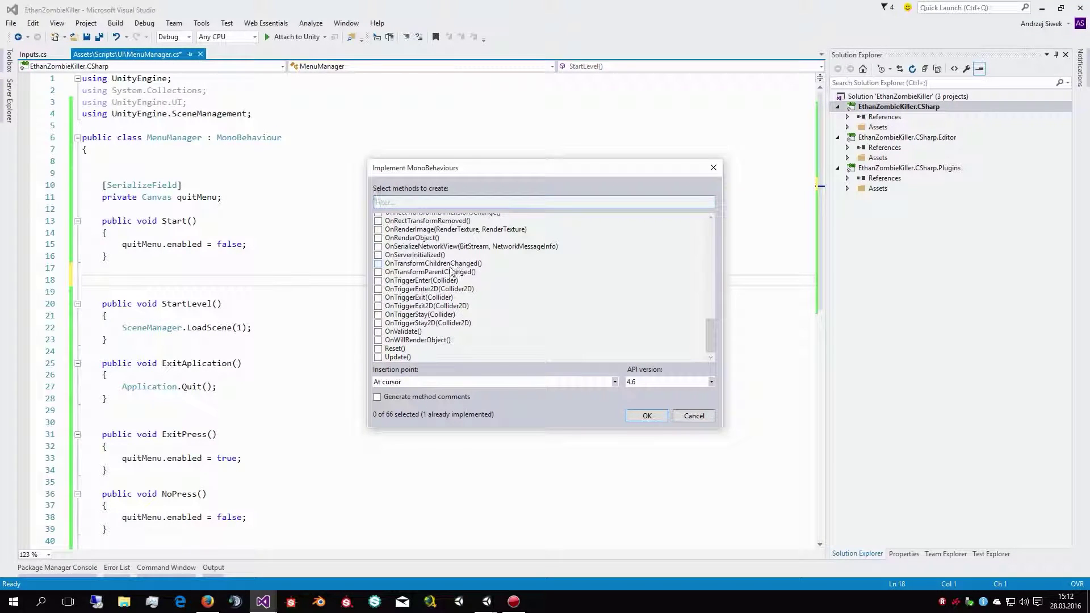
left_click(377, 357)
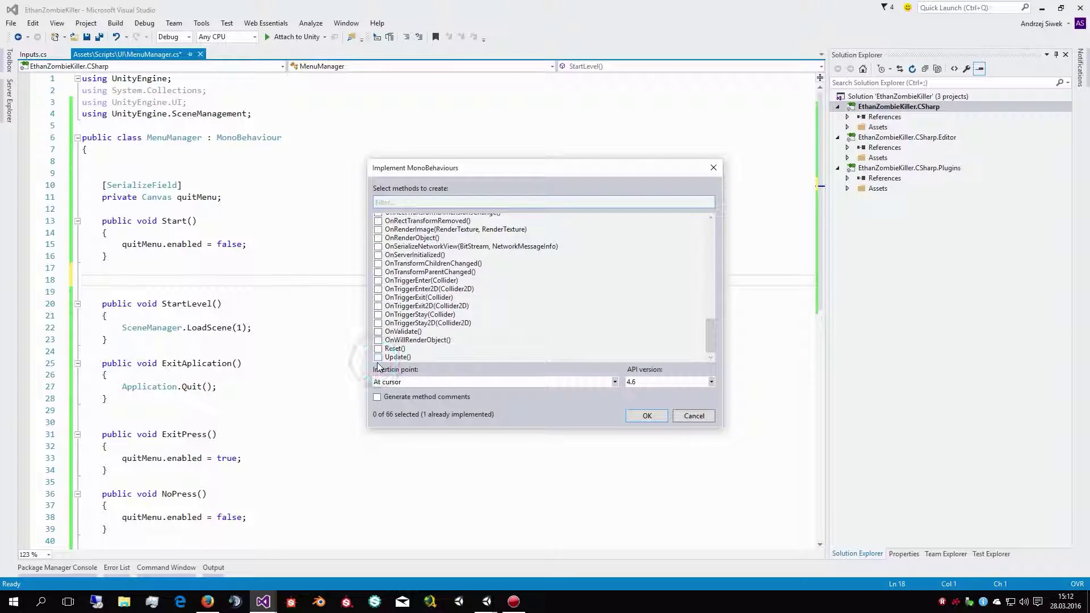
left_click(646, 415)
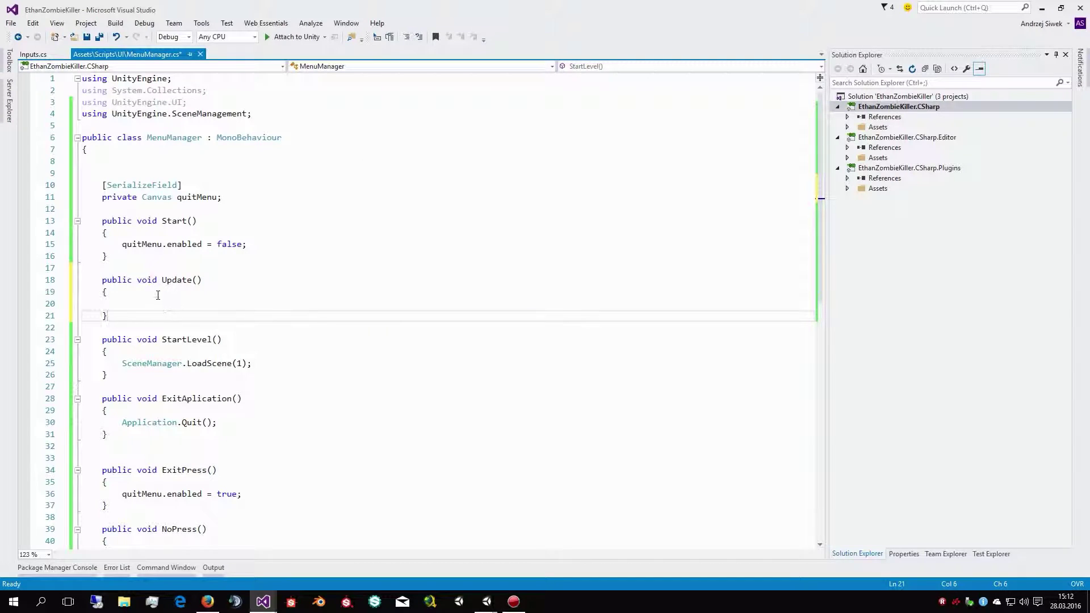
Write an if() statement with braces inside the Update() body
left_click(170, 308)
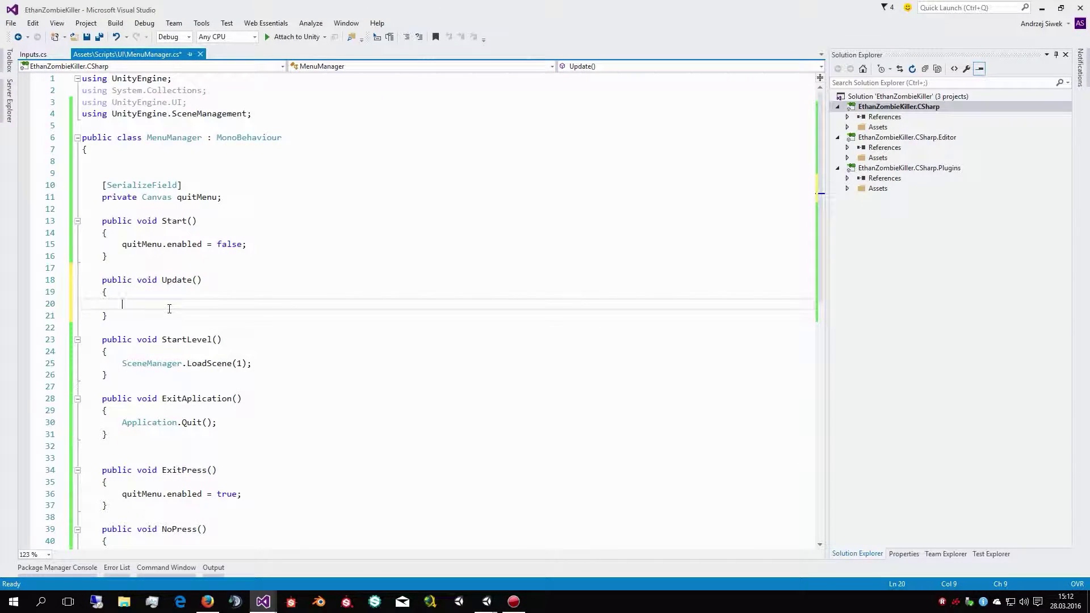
type("if(")
key("Right")
key("Return")
type("{")
key("Return")
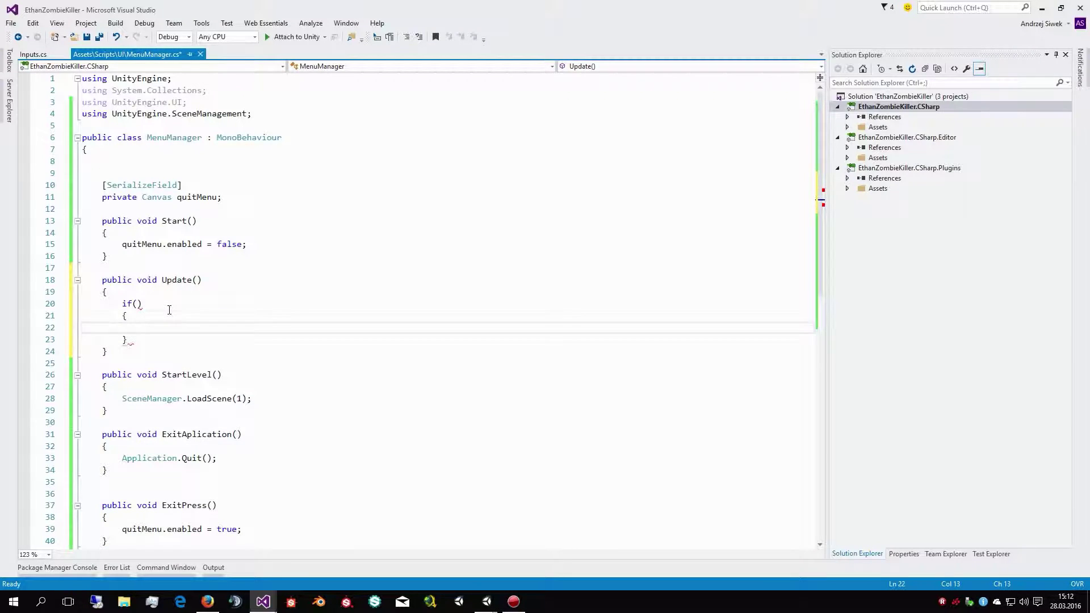
key("Up")
key("Right")
key("Right")
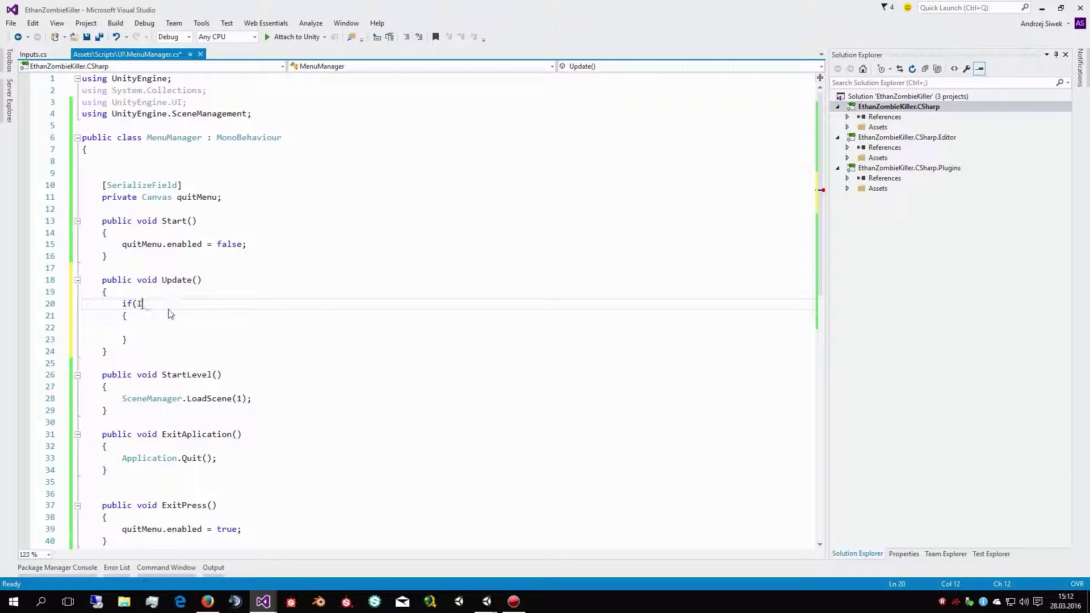
Start the condition as Input.GetButtonDown( and run a build with Ctrl+Shift+B
key("ctrl+space")
type("iNP")
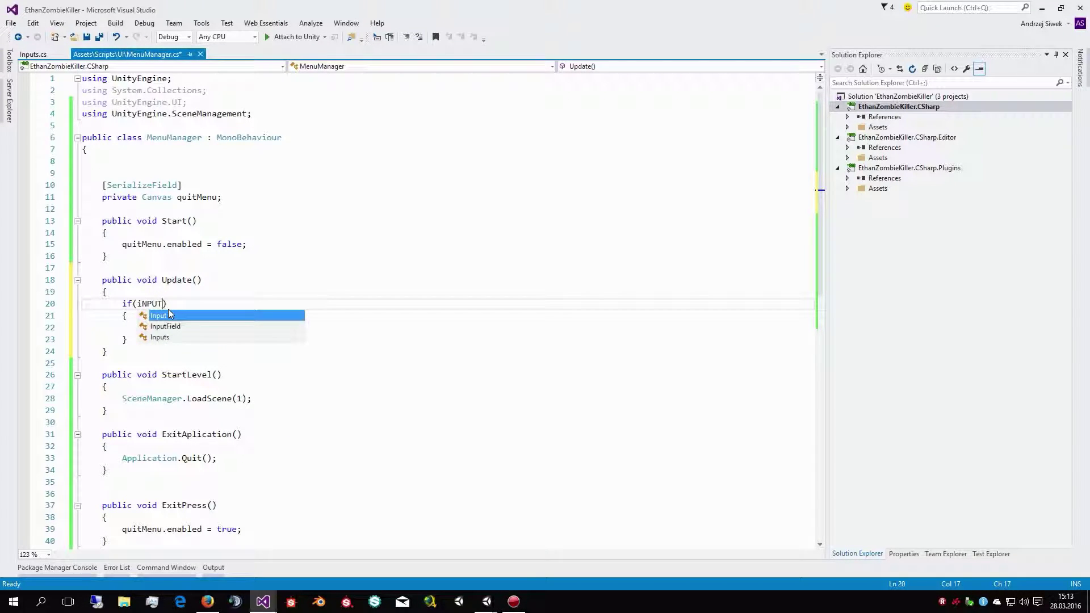
type("UT")
key("ctrl+space")
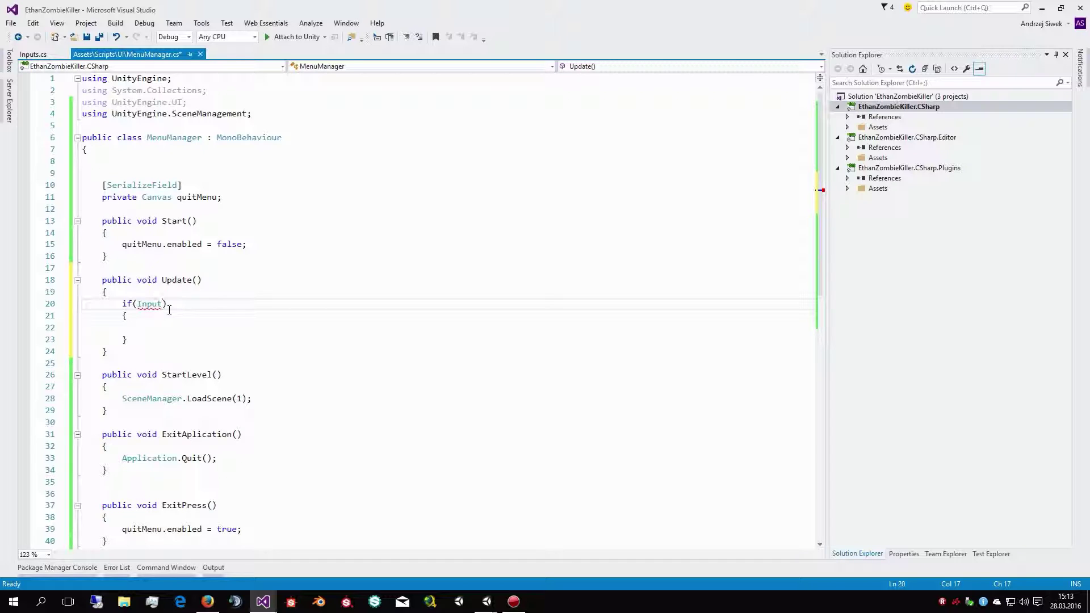
type(".bu")
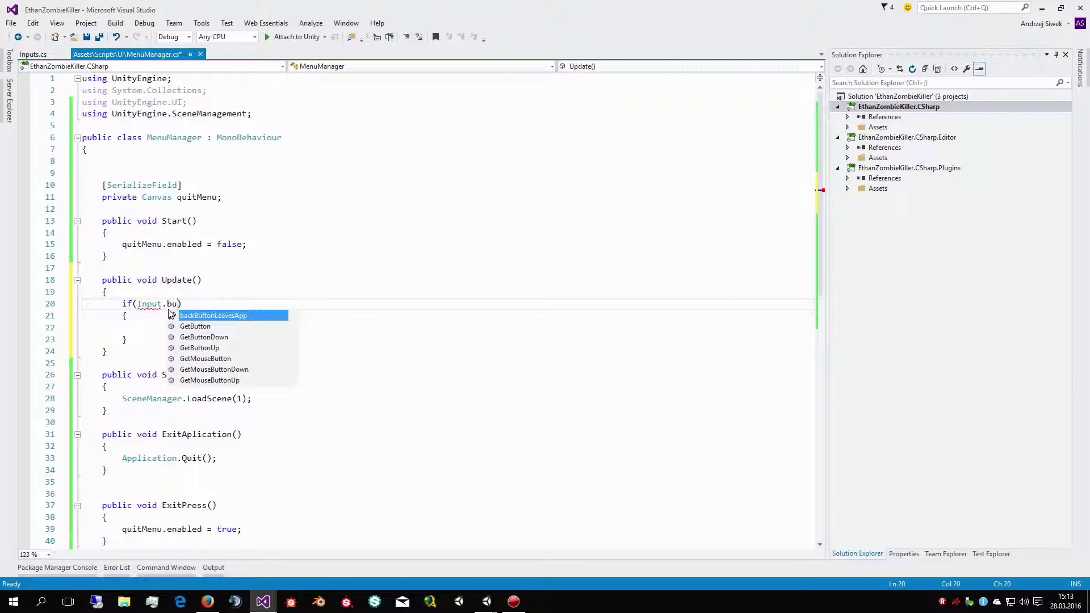
key("Down")
key("Down")
key("Tab")
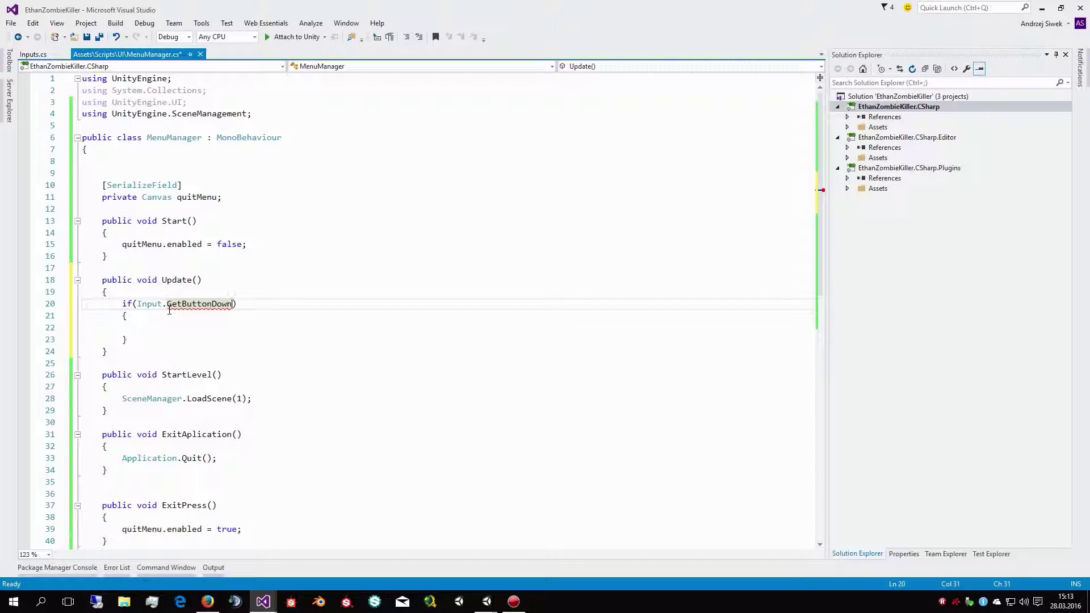
type("(")
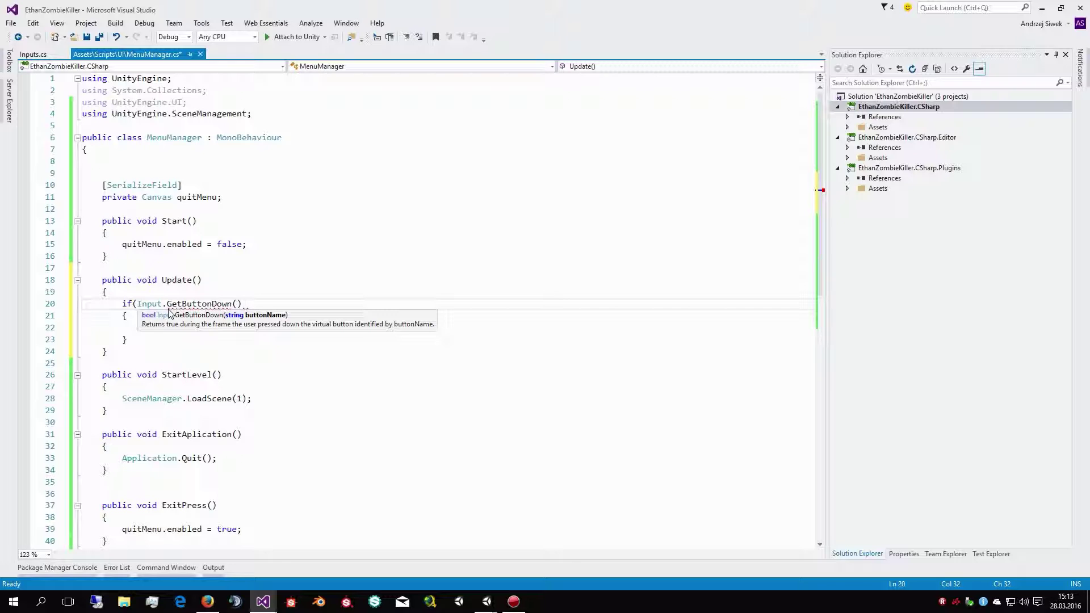
key("ctrl+shift+b")
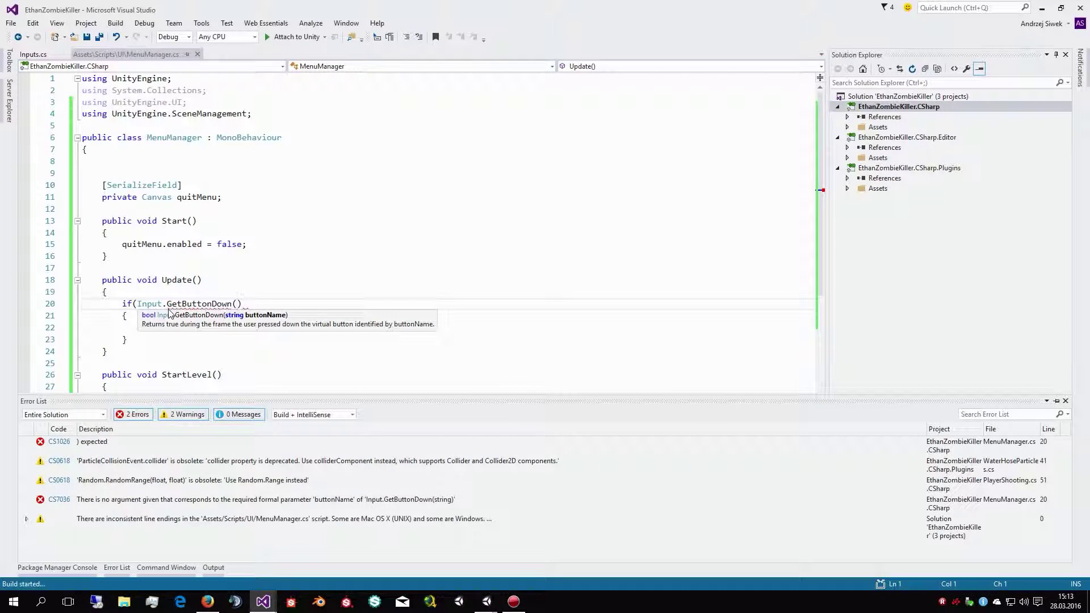
Remove the stray breakpoint on line 20 and enter Inputs.escape as the GetButtonDown argument
key("F9")
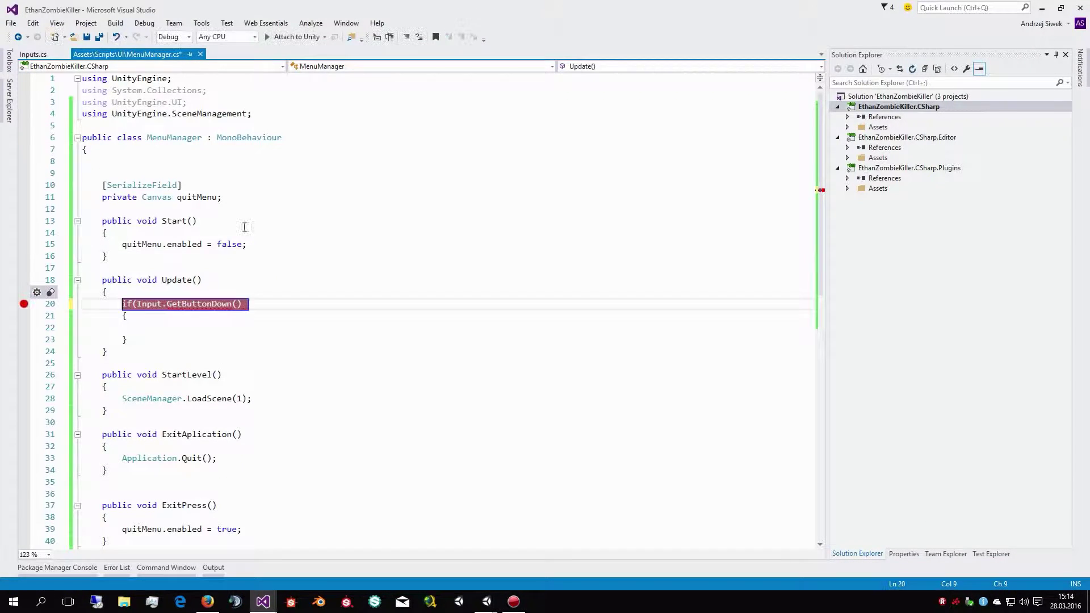
left_click(24, 303)
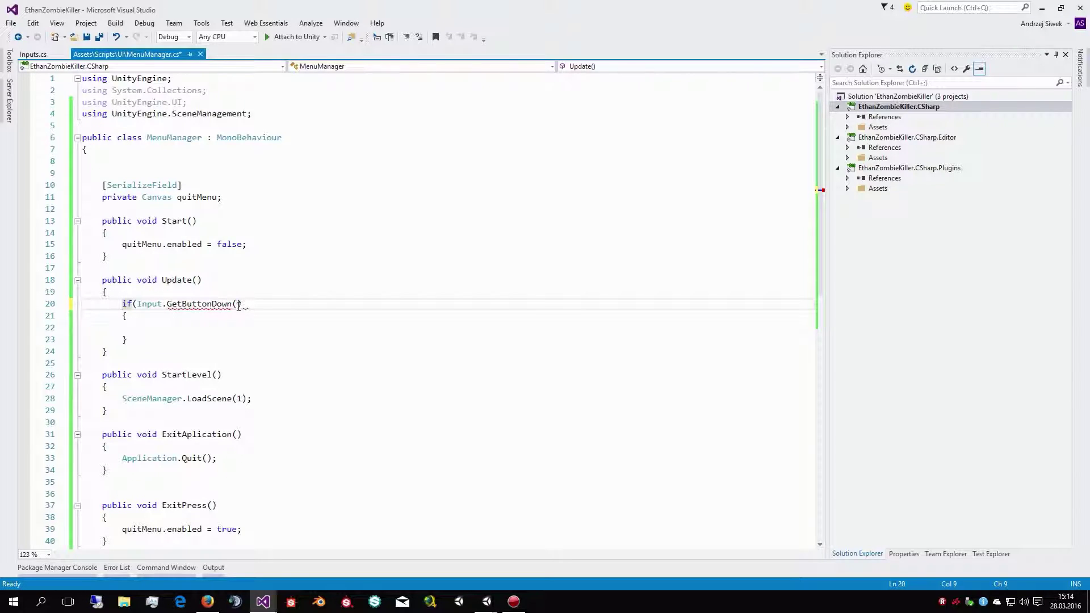
type("Input")
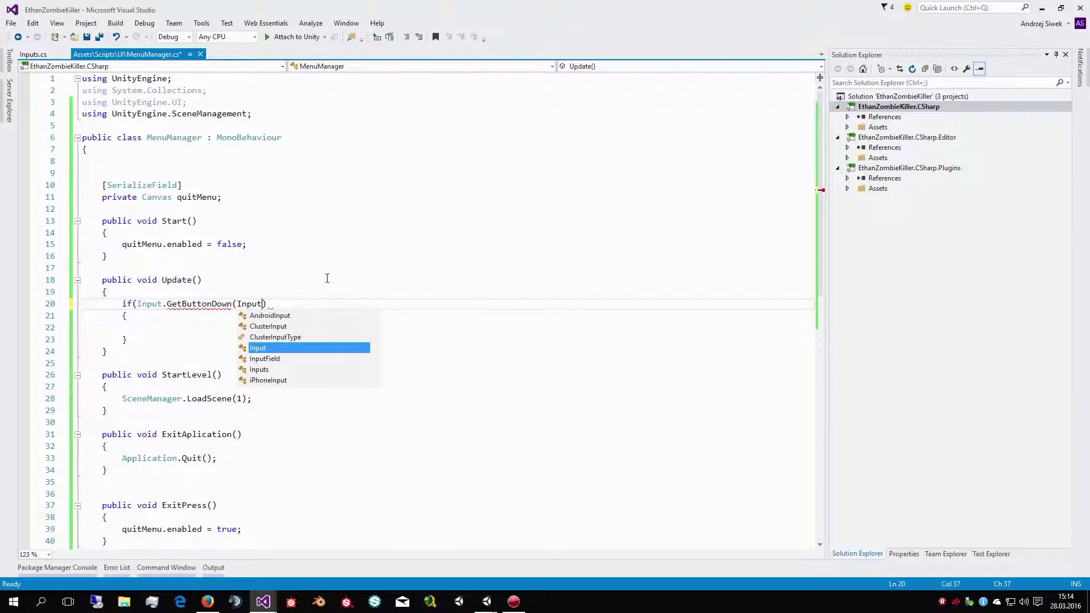
key("Escape")
type(".")
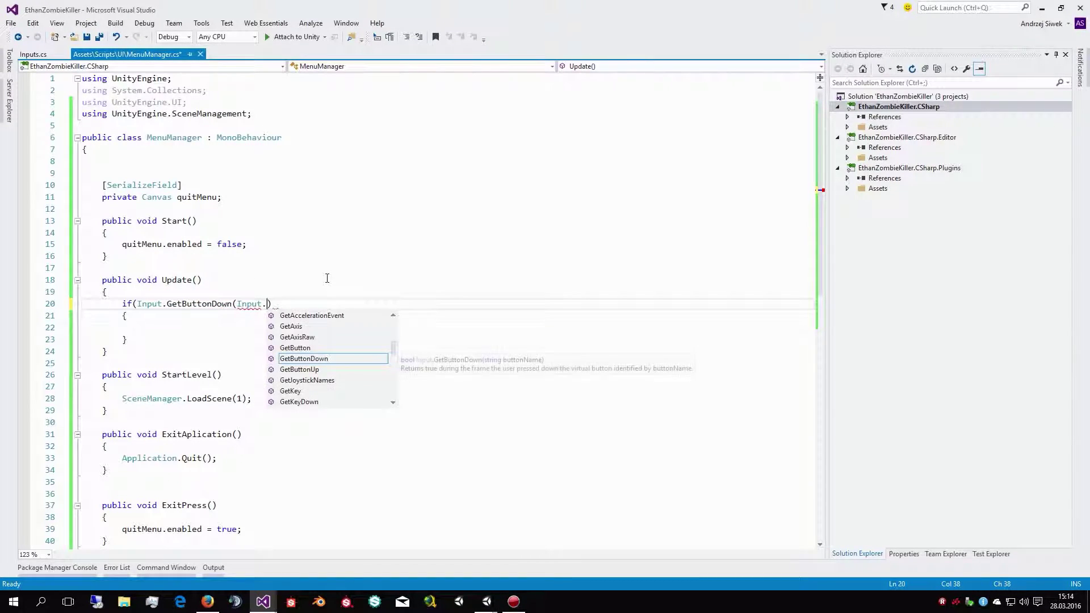
type("can")
key("BackSpace")
key("BackSpace")
key("BackSpace")
key("BackSpace")
type("s")
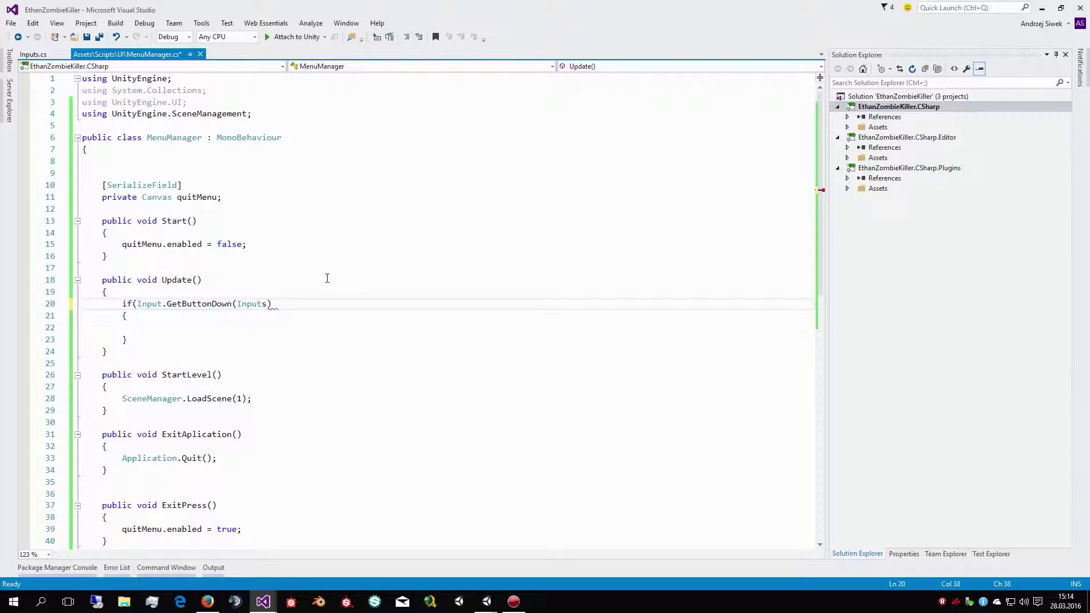
type(".can")
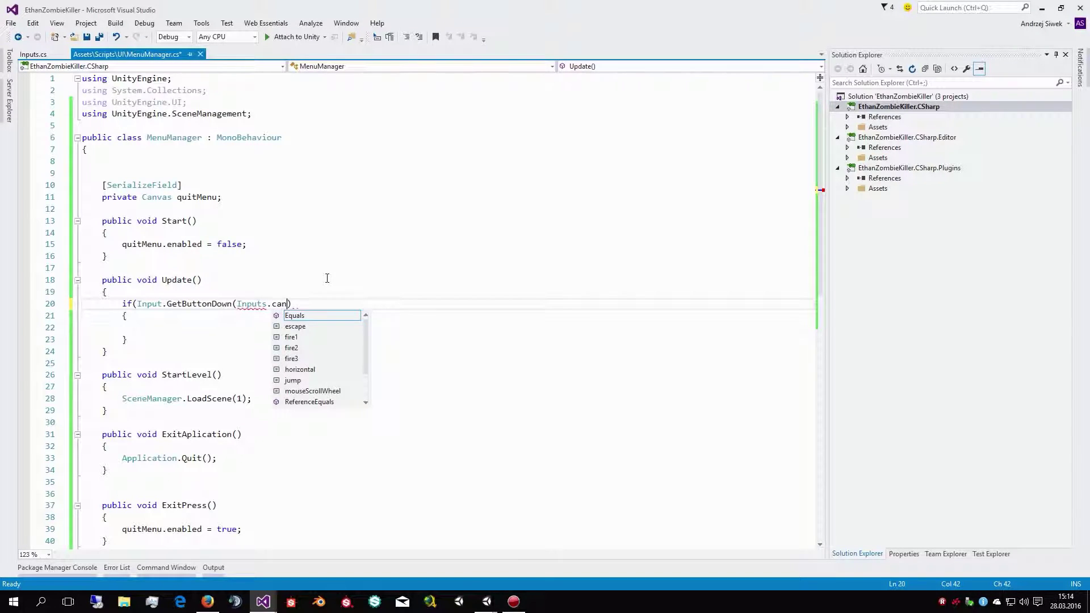
key("Down")
key("Down")
key("Down")
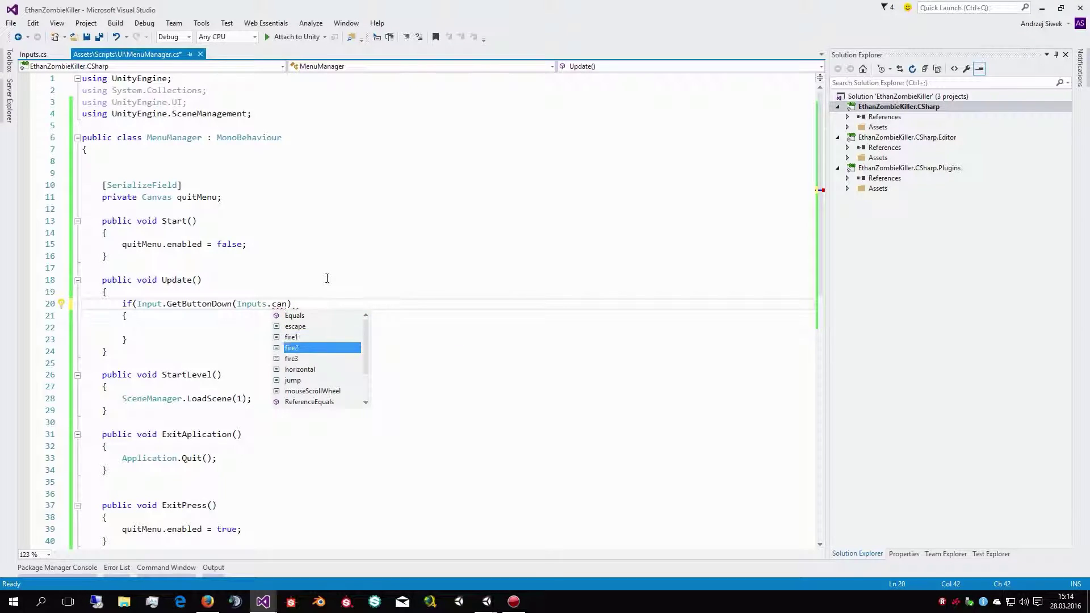
key("Down")
key("Down")
key("Down")
key("Up")
key("Up")
key("Up")
key("Up")
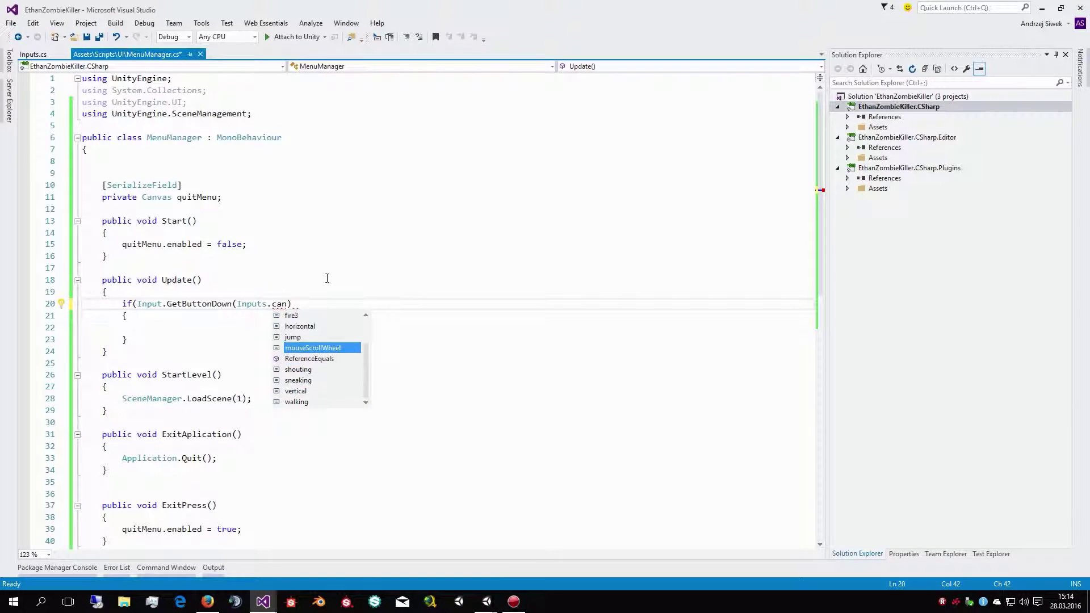
key("Up")
key("Up")
key("Up")
key("Up")
key("Tab")
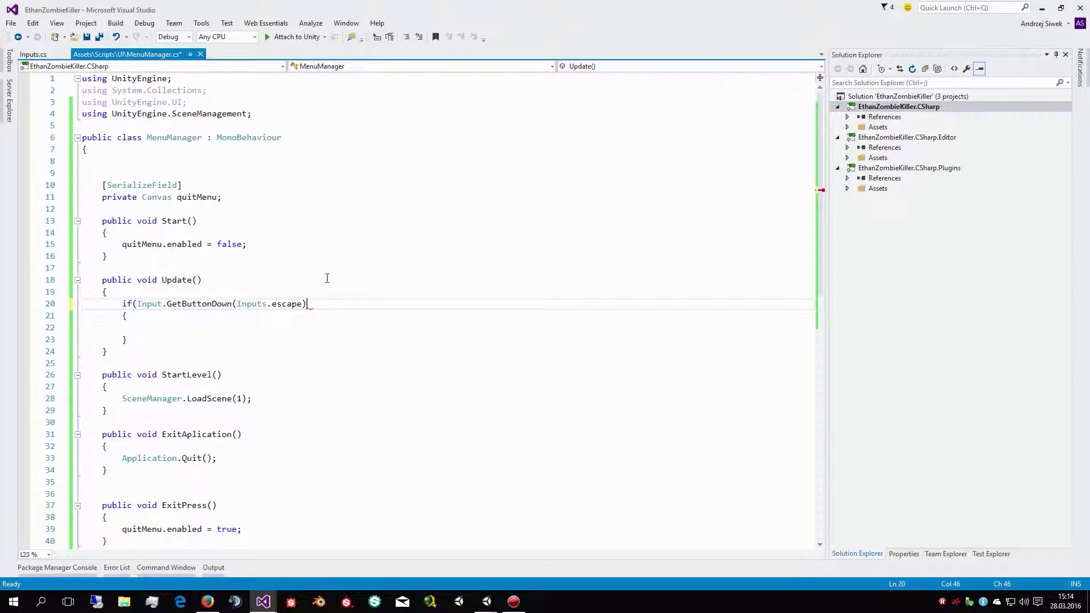
Add the closing parenthesis to the if condition and save MenuManager.cs
key("Down")
key("Down")
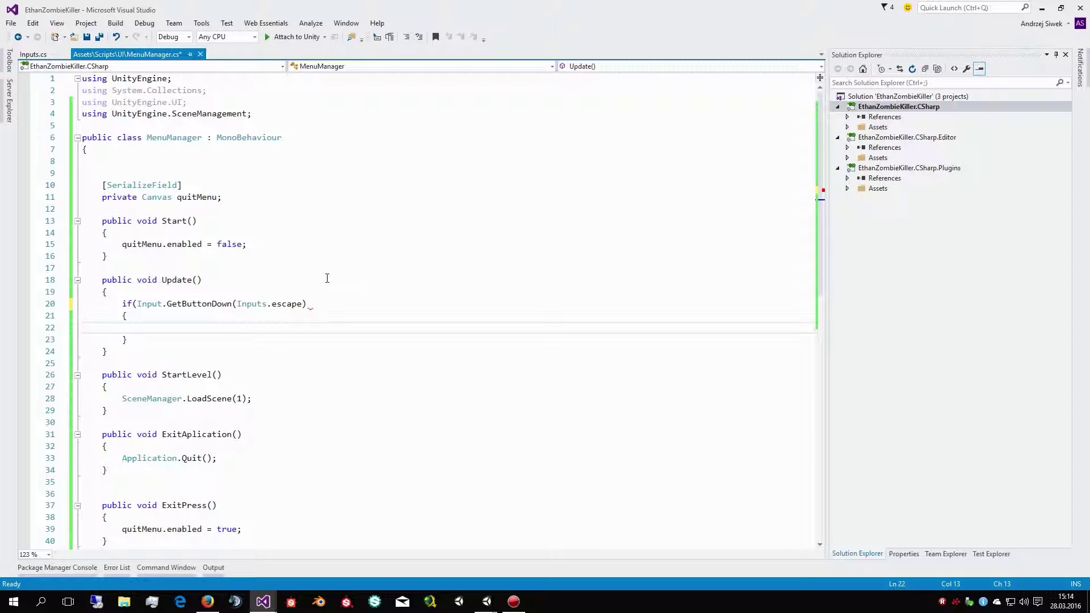
key("Up")
key("Up")
key("End")
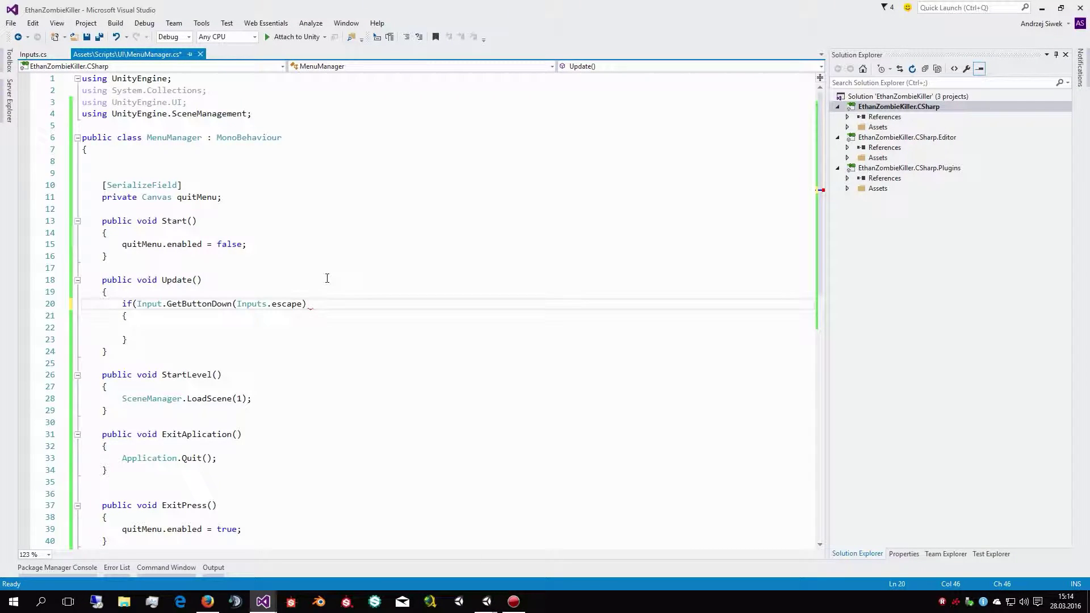
type(")")
key("ctrl+s")
key("Down")
key("Down")
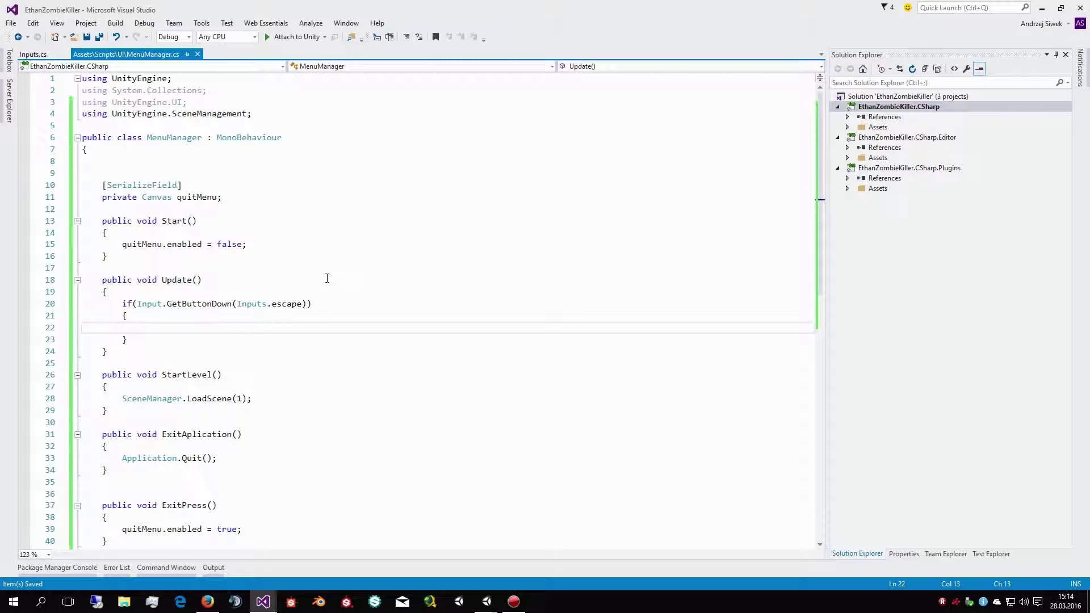
scroll(327, 277, "down", 3)
Add the call ExitPress(); inside the Escape if block, then bring Unity up from the taskbar
scroll(267, 235, "down", 2)
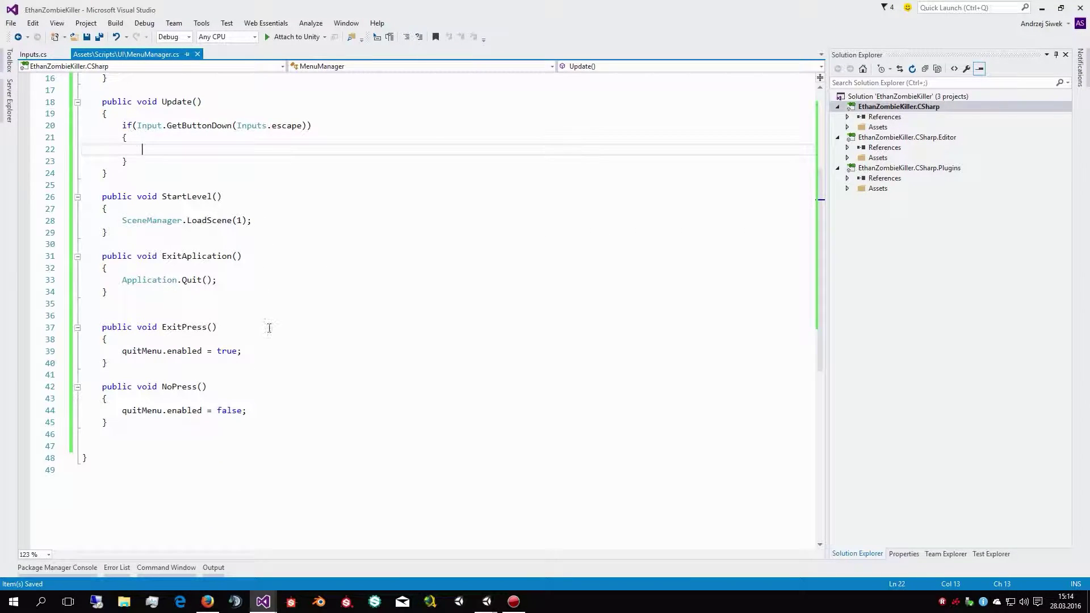
left_click(213, 327)
scroll(233, 363, "up", 4)
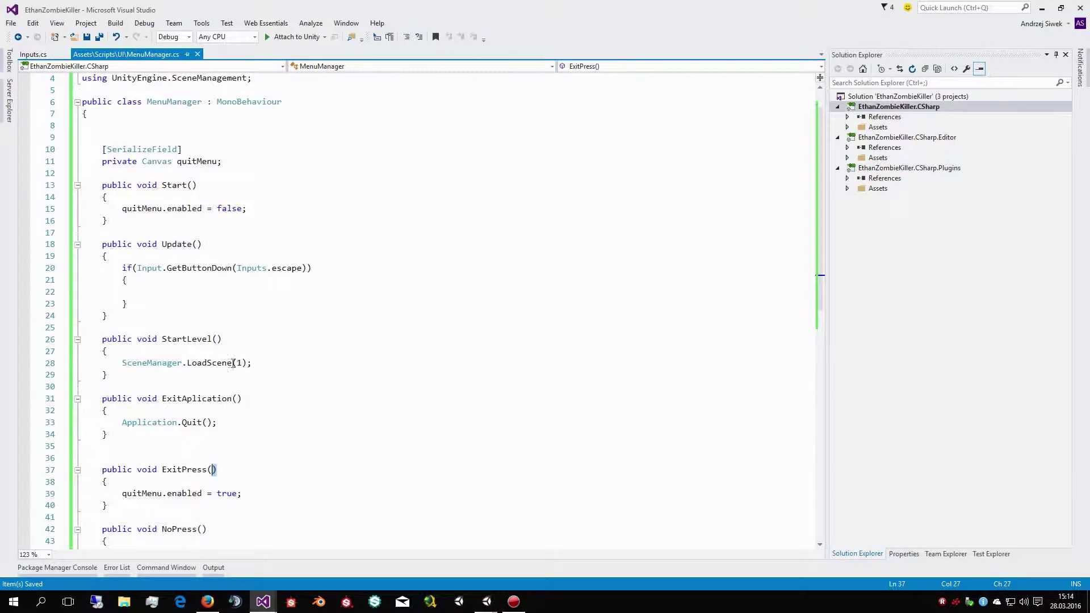
left_click(148, 292)
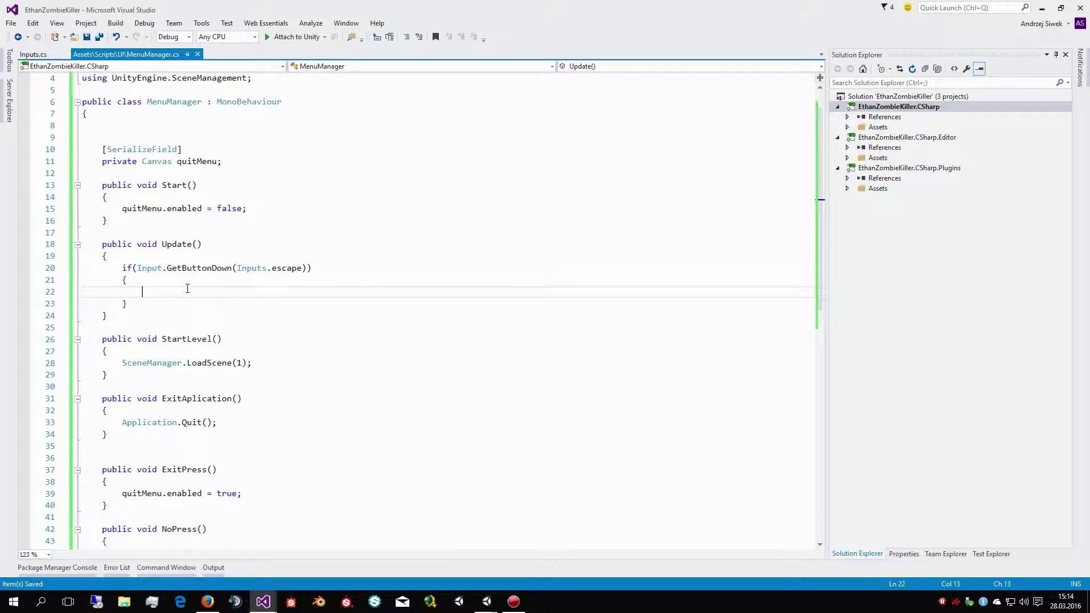
type("ExitP")
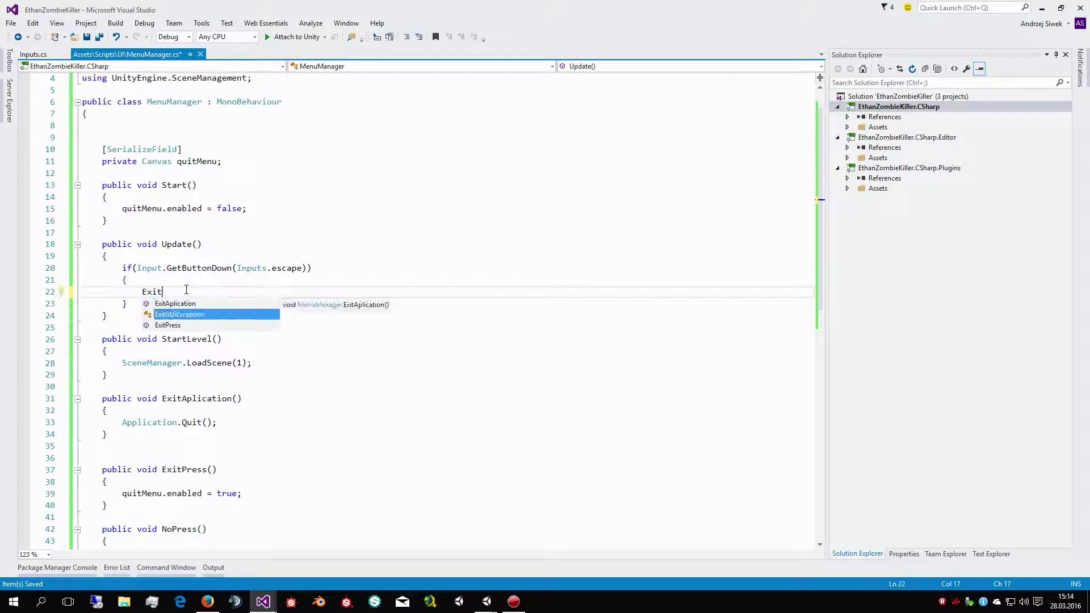
key("Tab")
type("();")
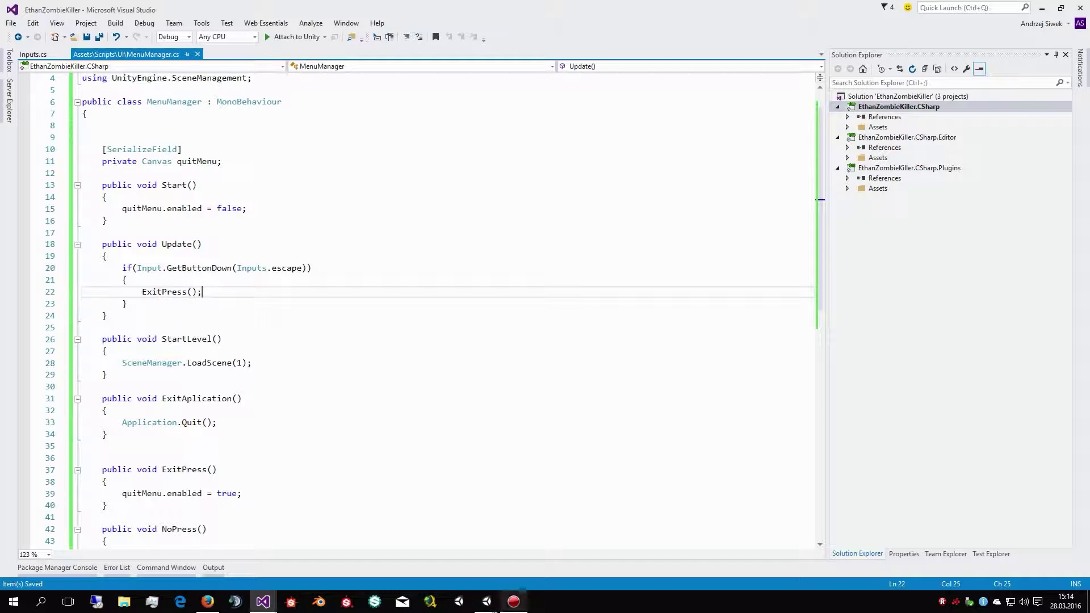
left_click(487, 602)
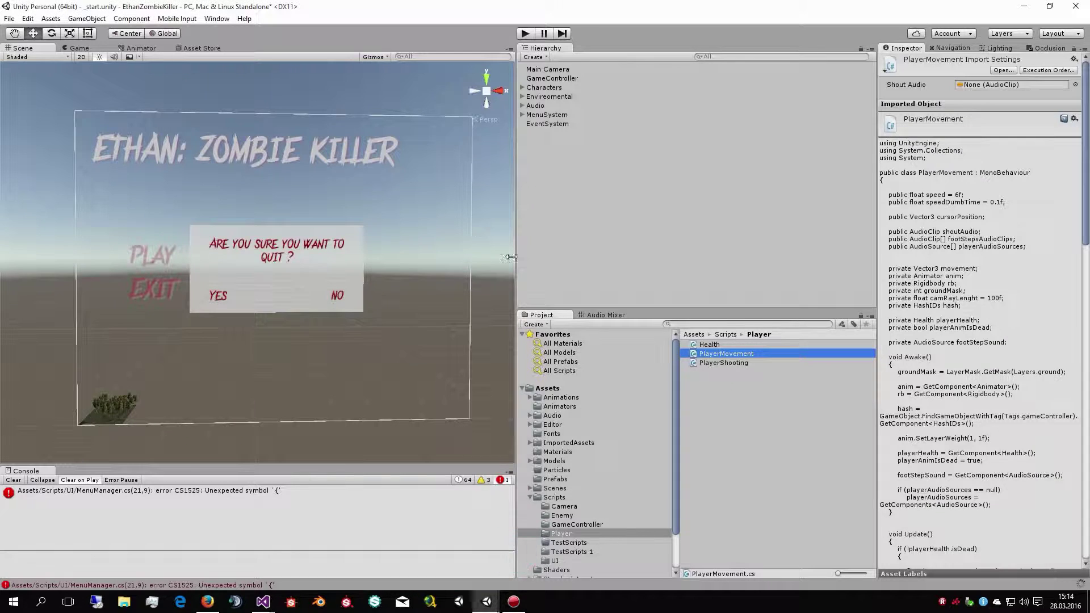
Play the game, press Escape to show the quit popup, choose NO, and stop playing
left_click(547, 554)
left_click(523, 35)
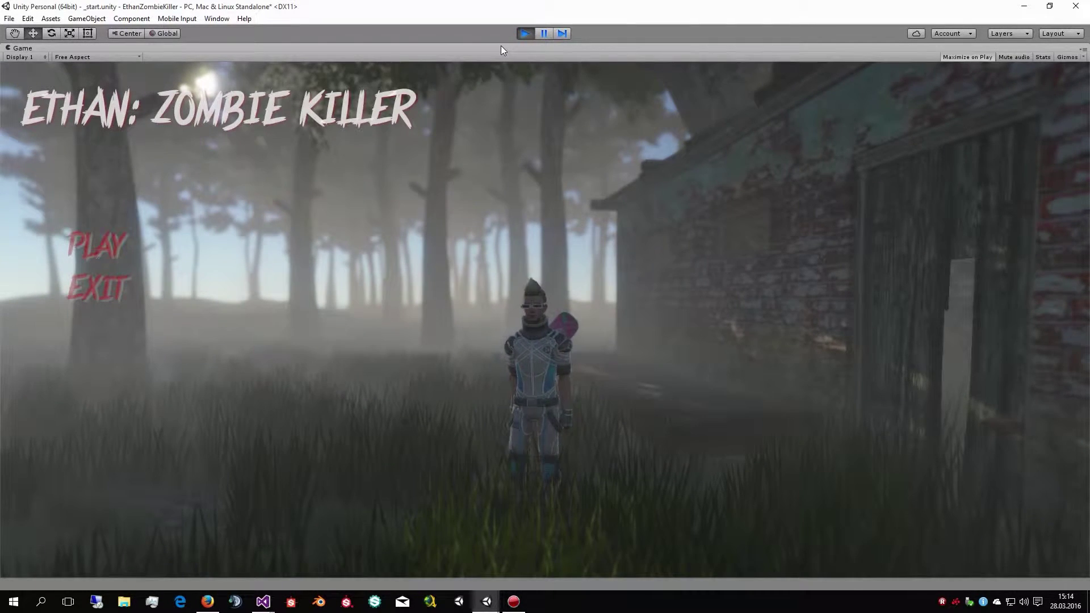
key("Escape")
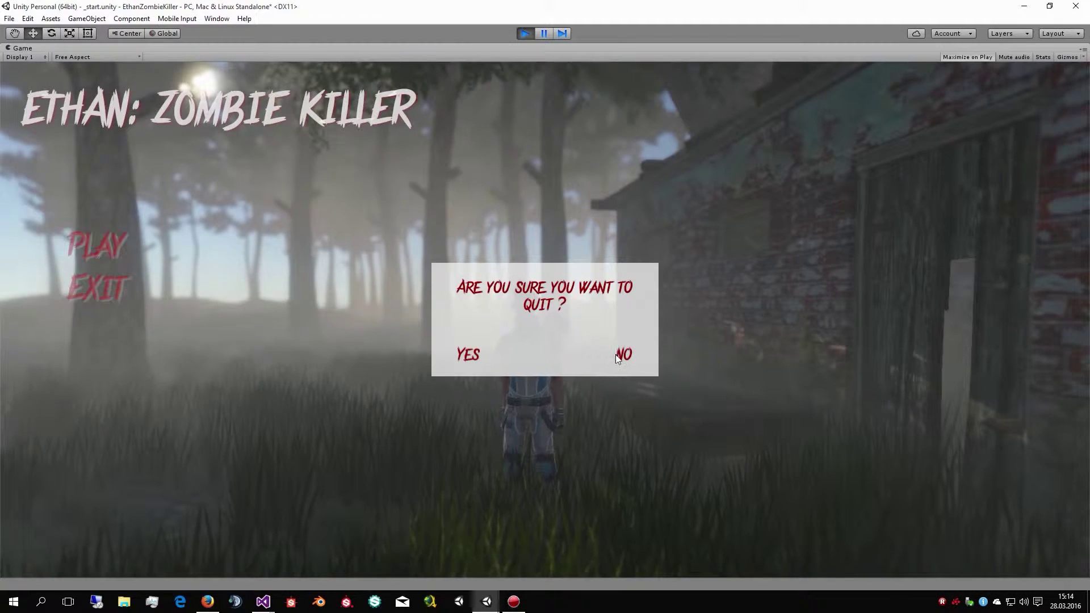
left_click(617, 354)
left_click(523, 35)
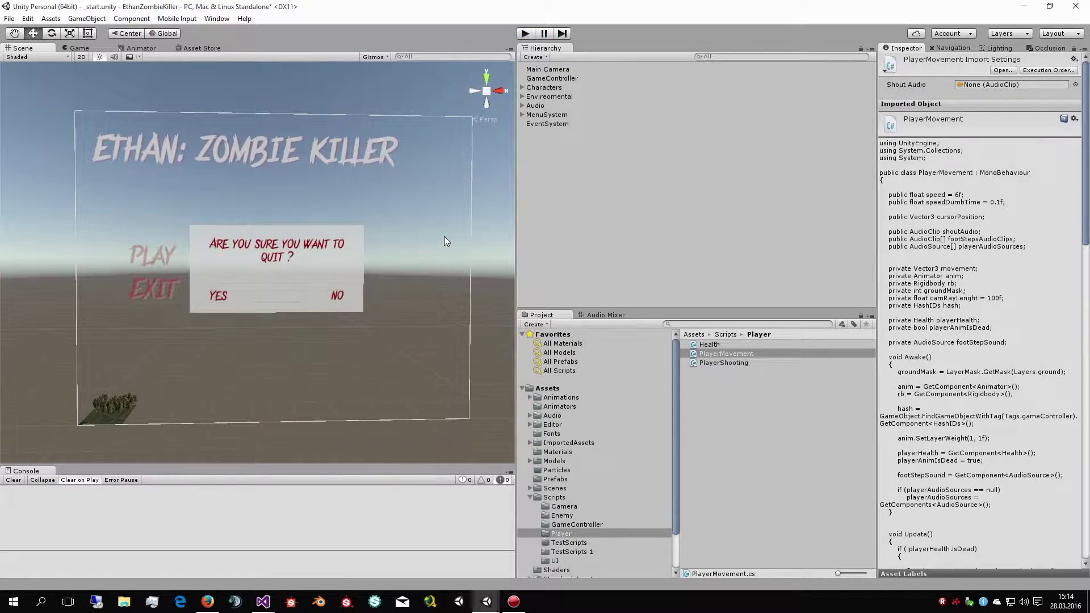